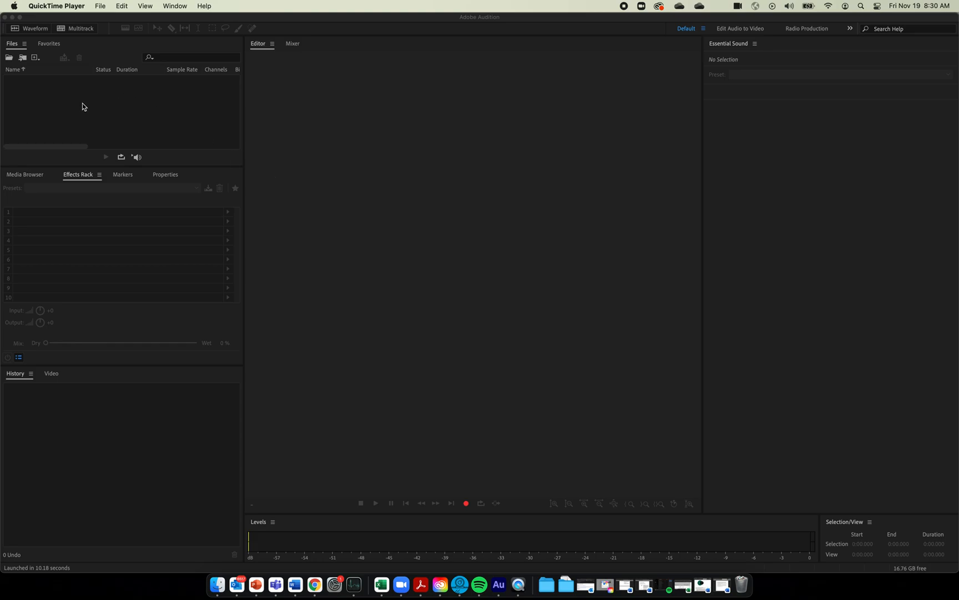
Bring the empty Audition workspace forward and start browsing for an audio file from the Files panel
left_click(106, 108)
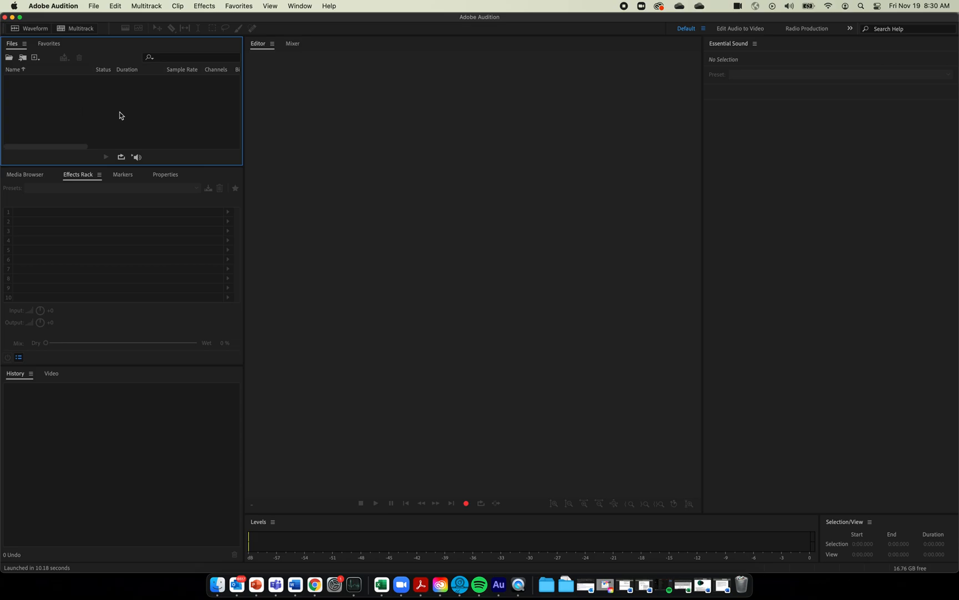
double_click(119, 113)
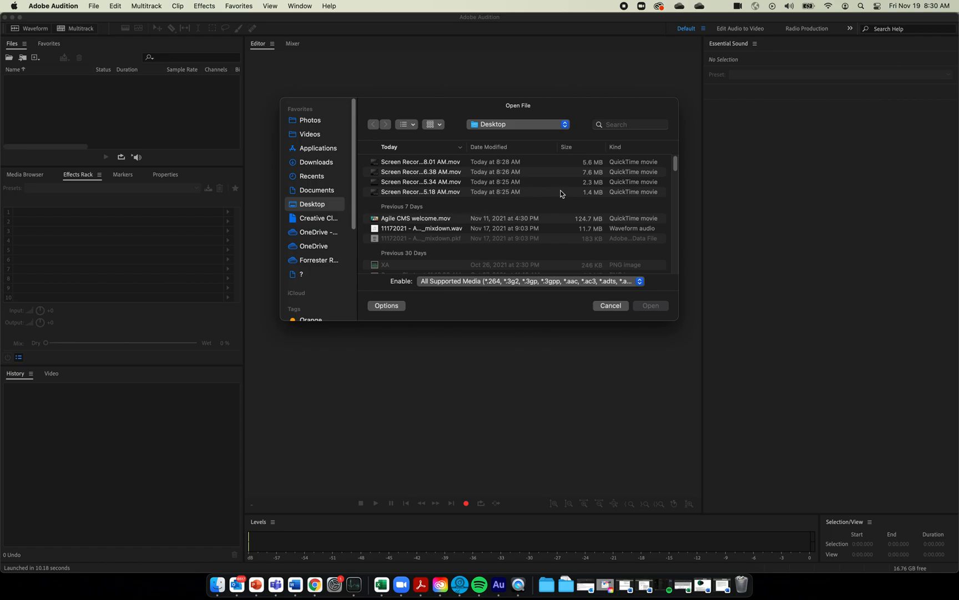
Find Audio for class.m4a among the Desktop files and open it
scroll(556, 190, "down", 1)
scroll(555, 190, "down", 1)
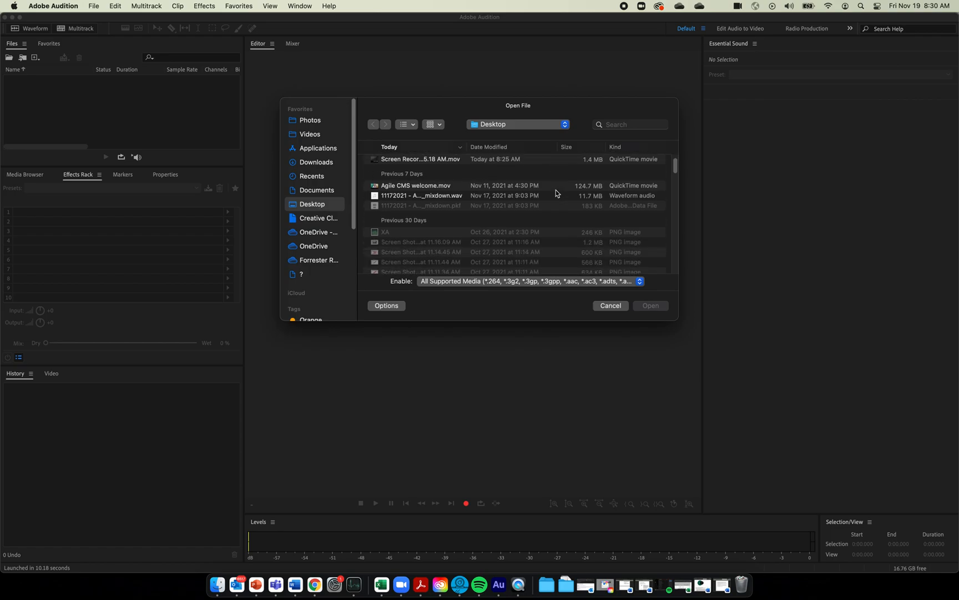
scroll(520, 205, "down", 1)
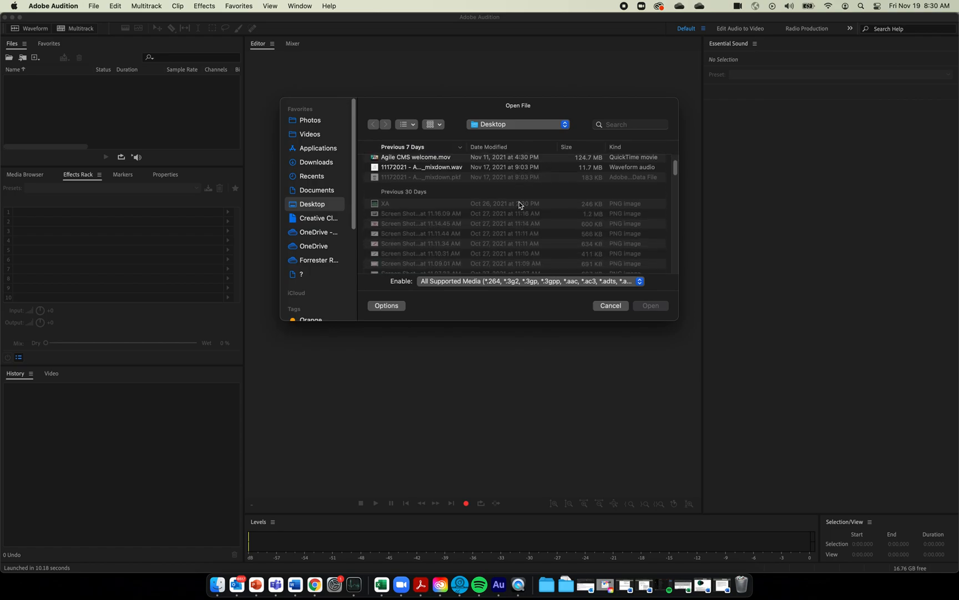
scroll(491, 199, "down", 5)
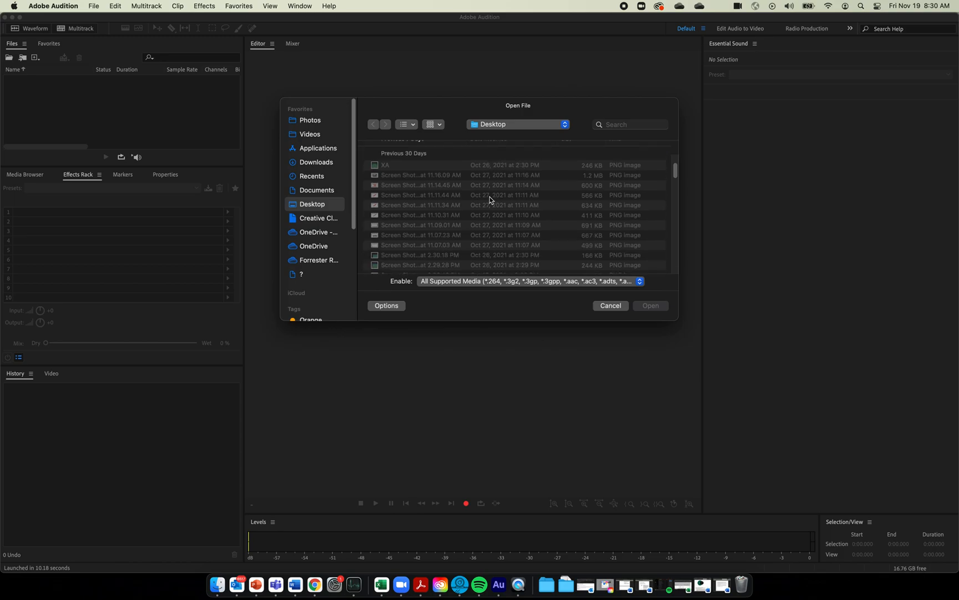
scroll(491, 200, "down", 10)
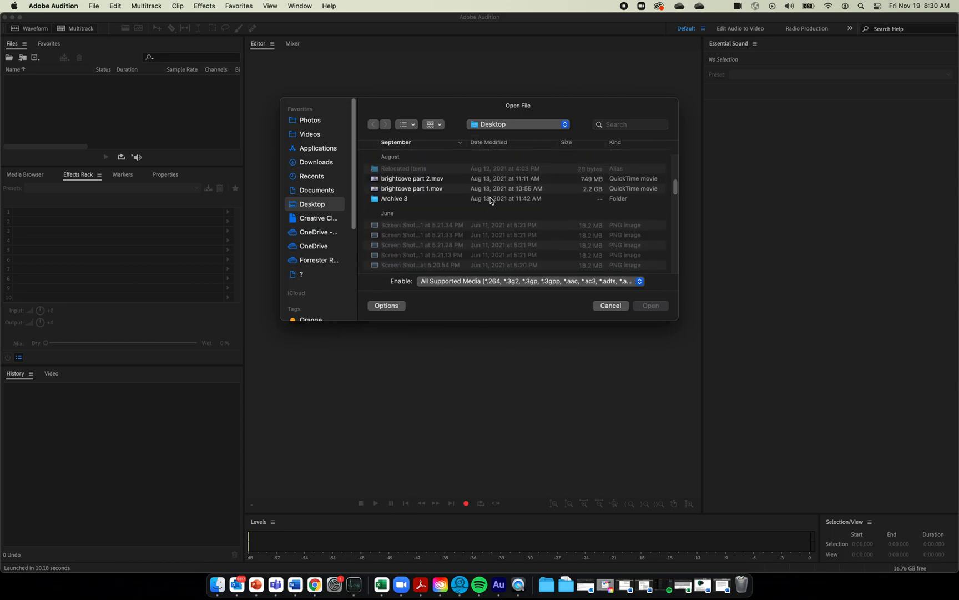
scroll(491, 201, "down", 3)
scroll(490, 200, "down", 6)
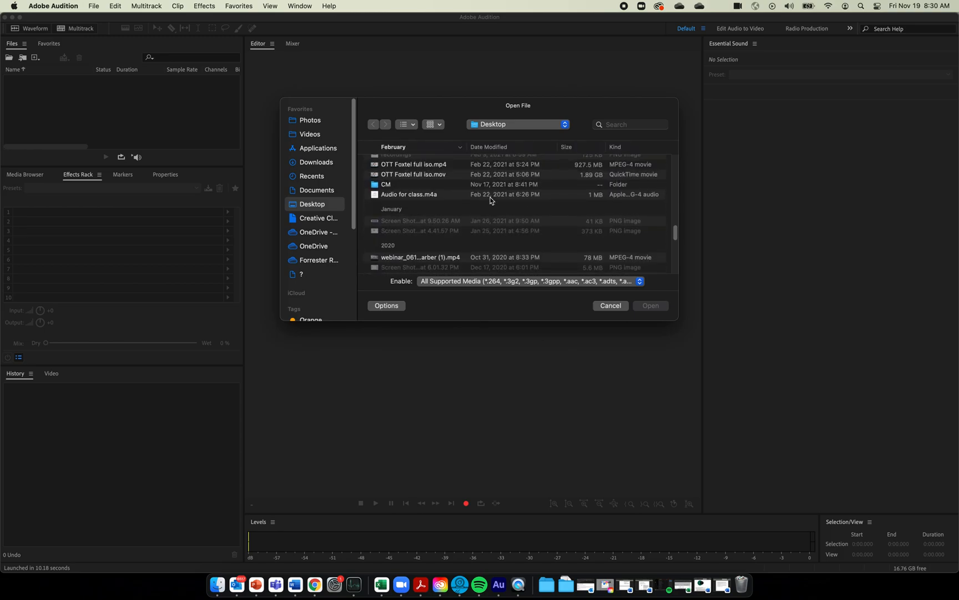
scroll(490, 201, "up", 1)
left_click(425, 201)
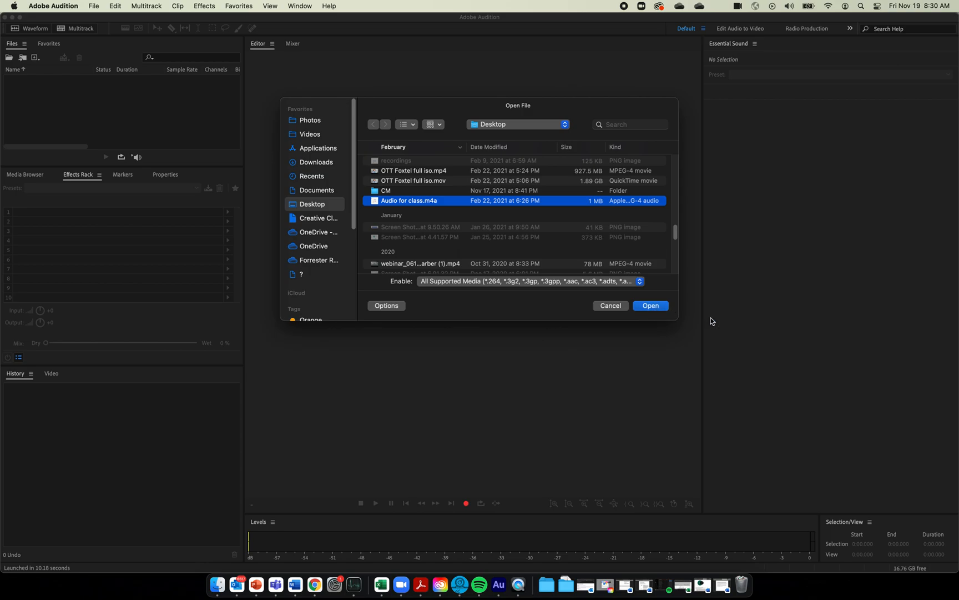
left_click(652, 308)
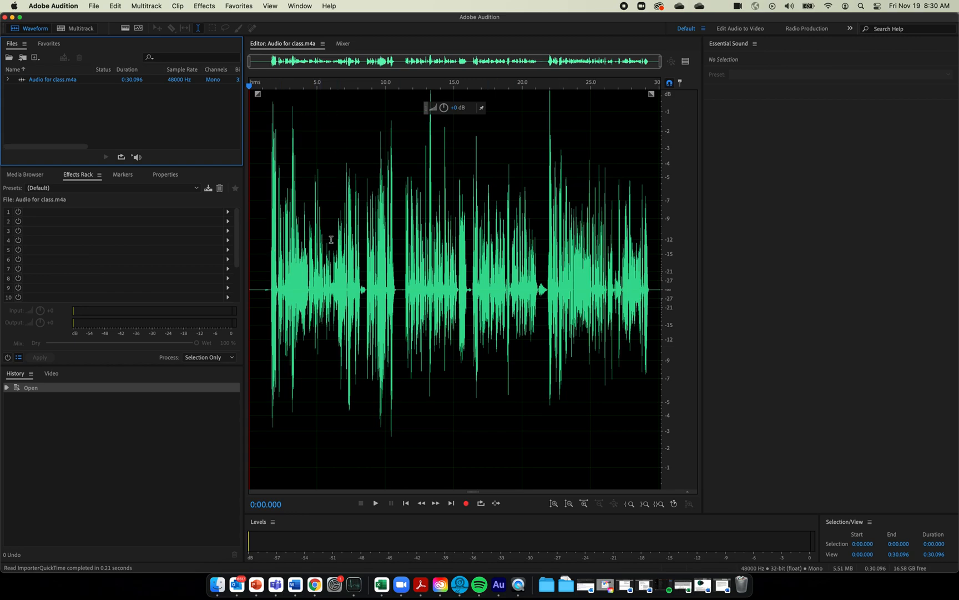
Play the opening seconds of Audio for class and adjust the system volume
left_click(265, 268)
key("space")
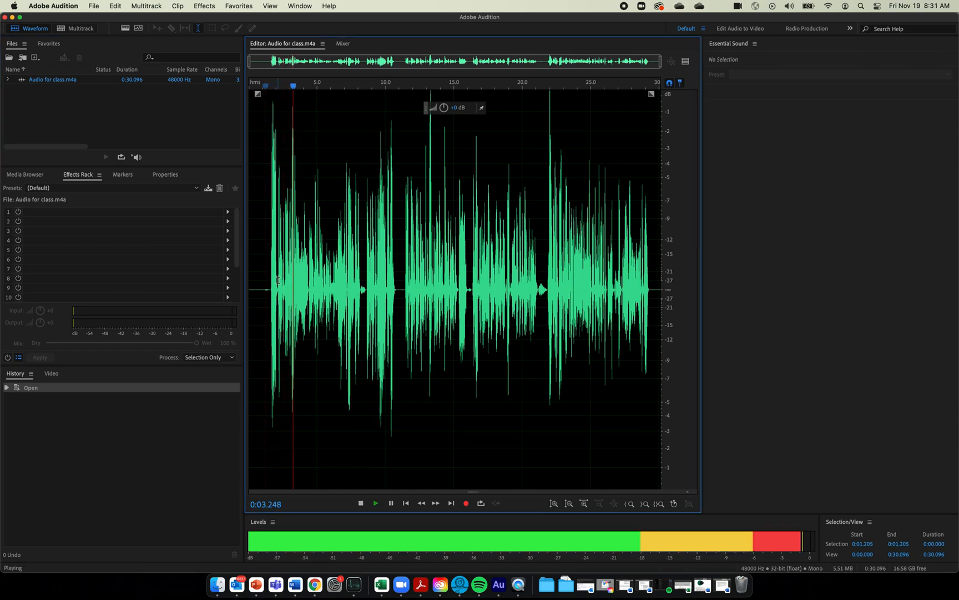
key("space")
key("F12")
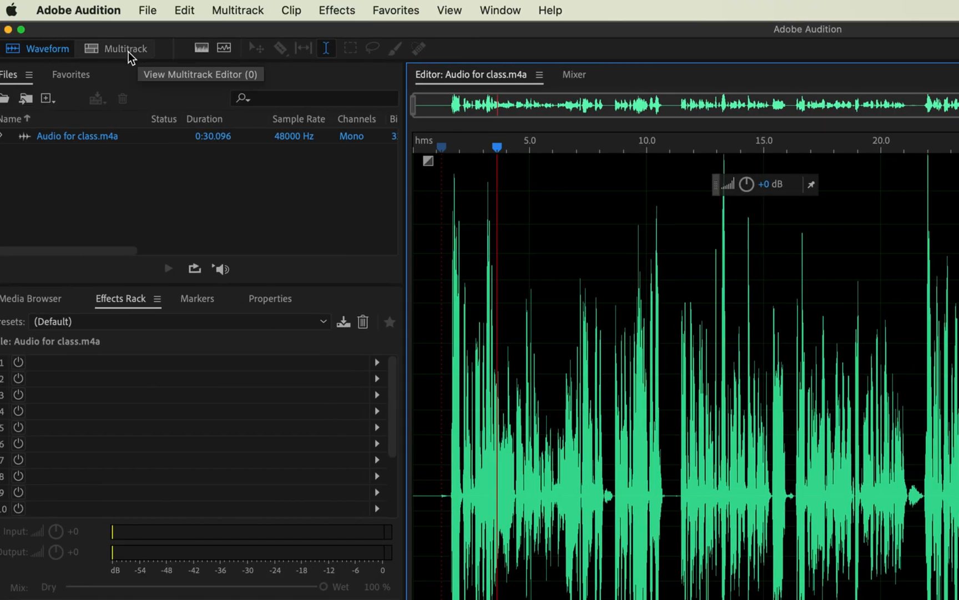
left_click(128, 52)
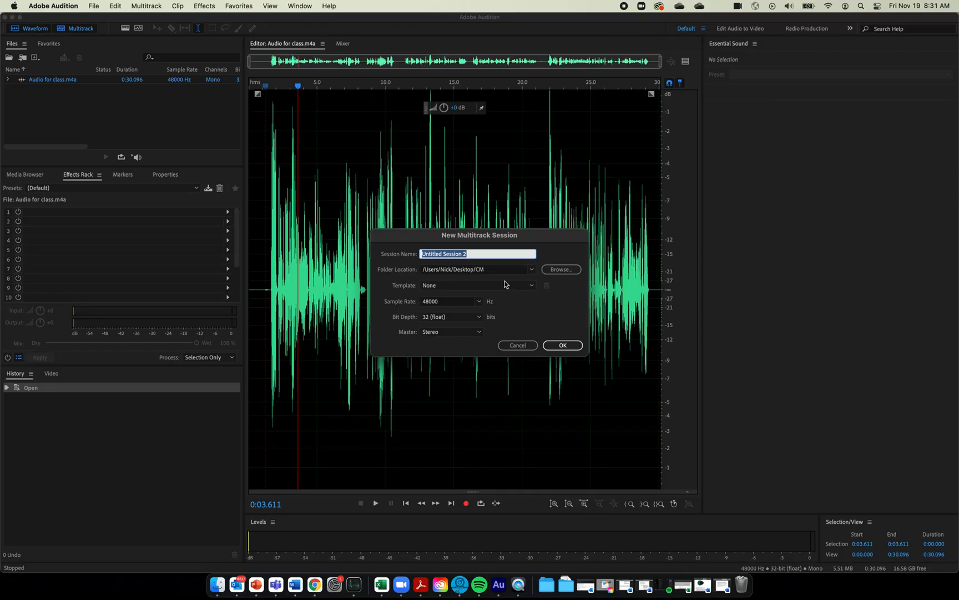
Create Untitled Session 2 at 48000 Hz stereo and make the Track 1 and Track 2 lanes taller
left_click(564, 344)
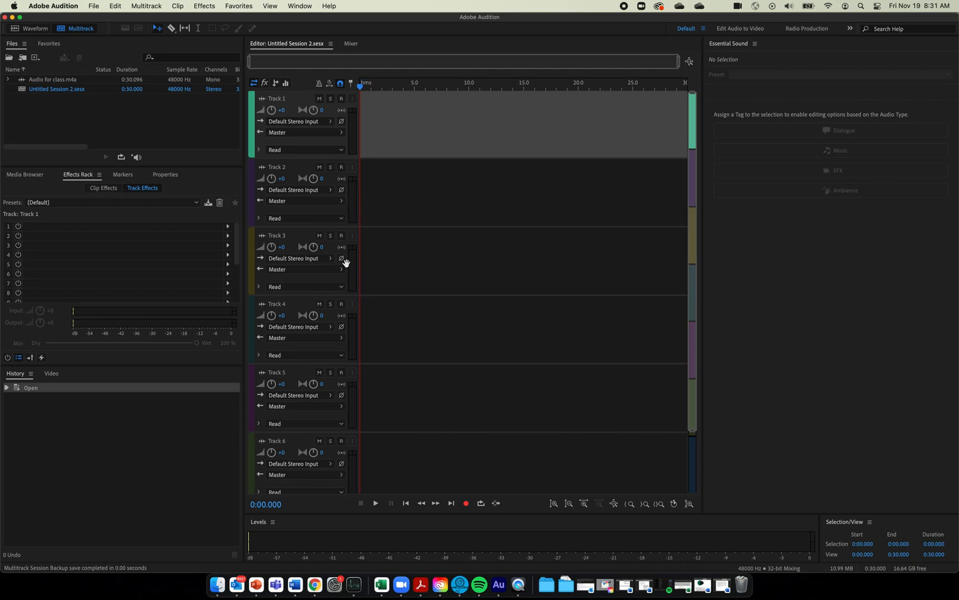
left_click_drag(307, 159, 296, 250)
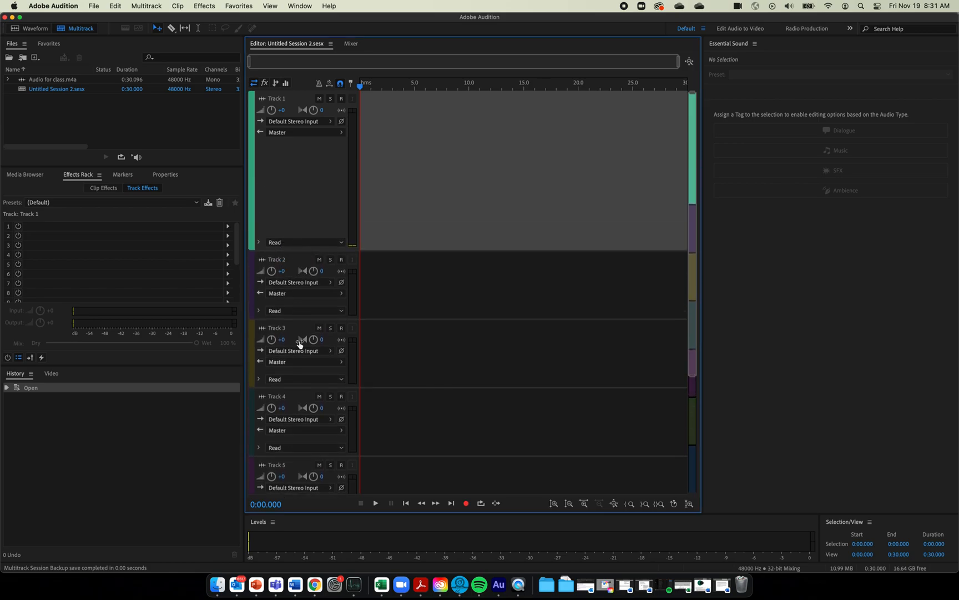
left_click_drag(301, 319, 295, 386)
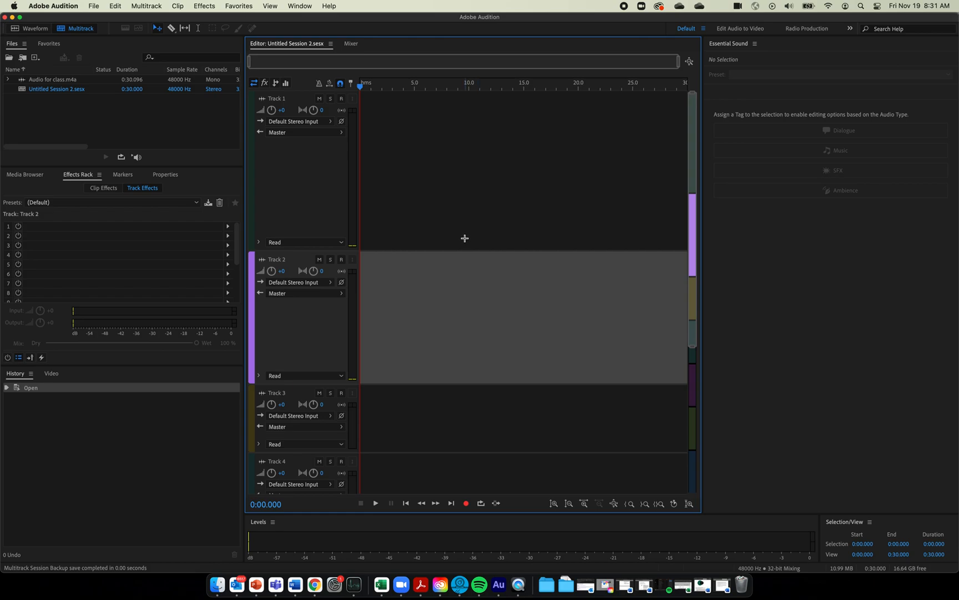
Place the Audio for class.m4a clip on Track 1 at time zero and play the session
left_click(117, 131)
left_click(36, 82)
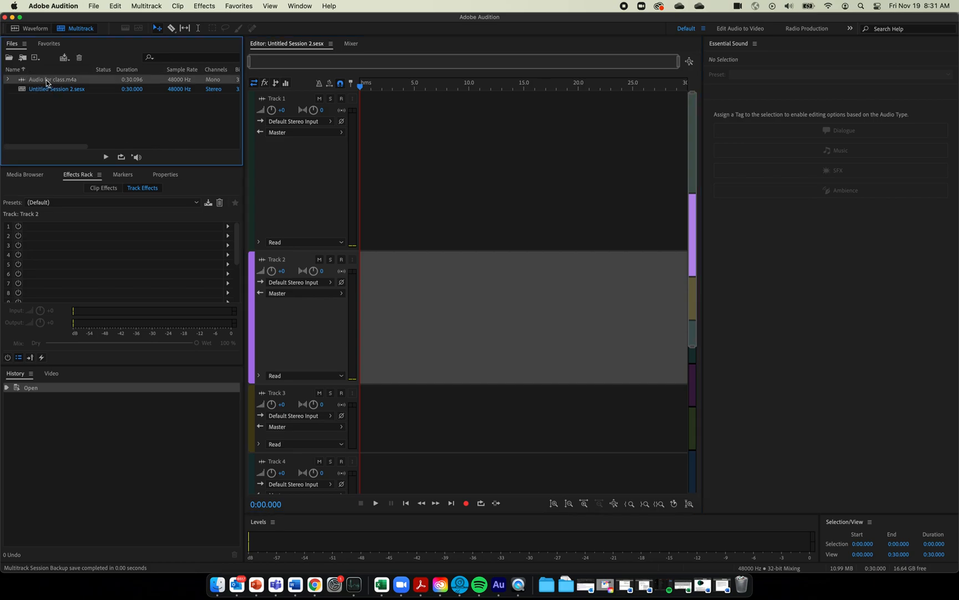
left_click_drag(46, 81, 340, 152)
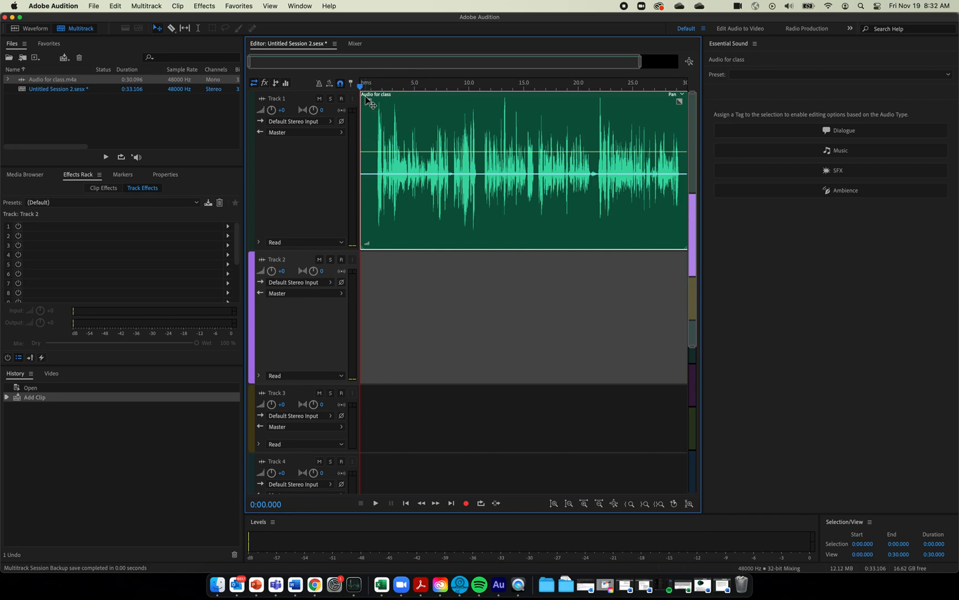
key("space")
key("space")
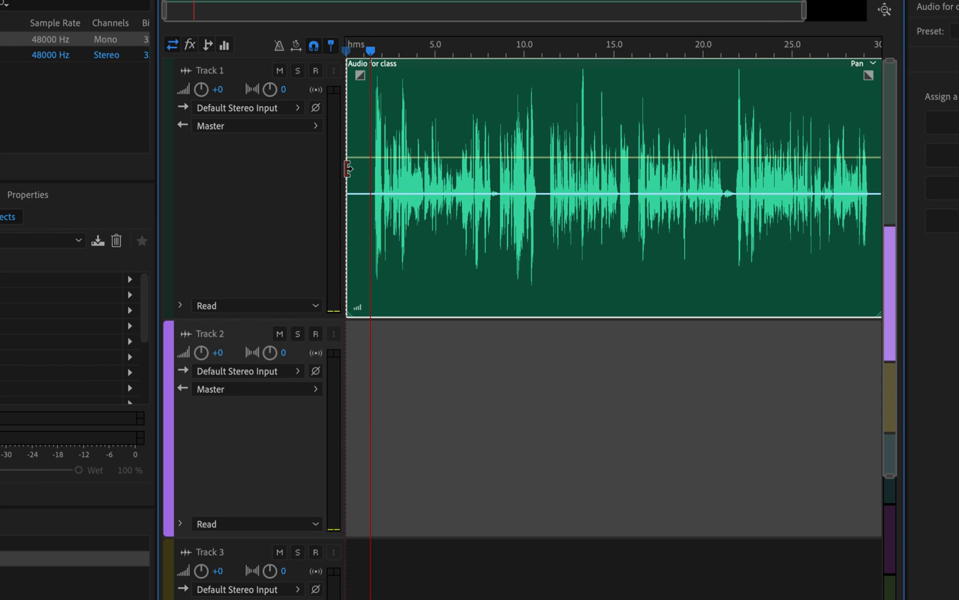
Trim the opening off the Track 1 clip and align it to the 0-second mark
left_click(348, 168)
mouse_move(348, 168)
left_mouse_down()
mouse_move(367, 170)
mouse_move(357, 169)
left_mouse_up()
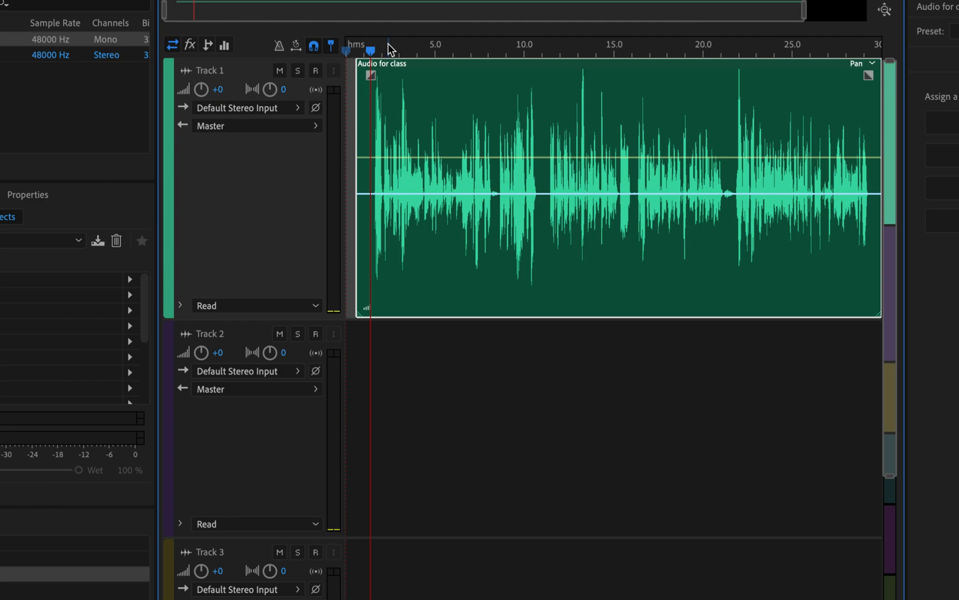
left_click(406, 45)
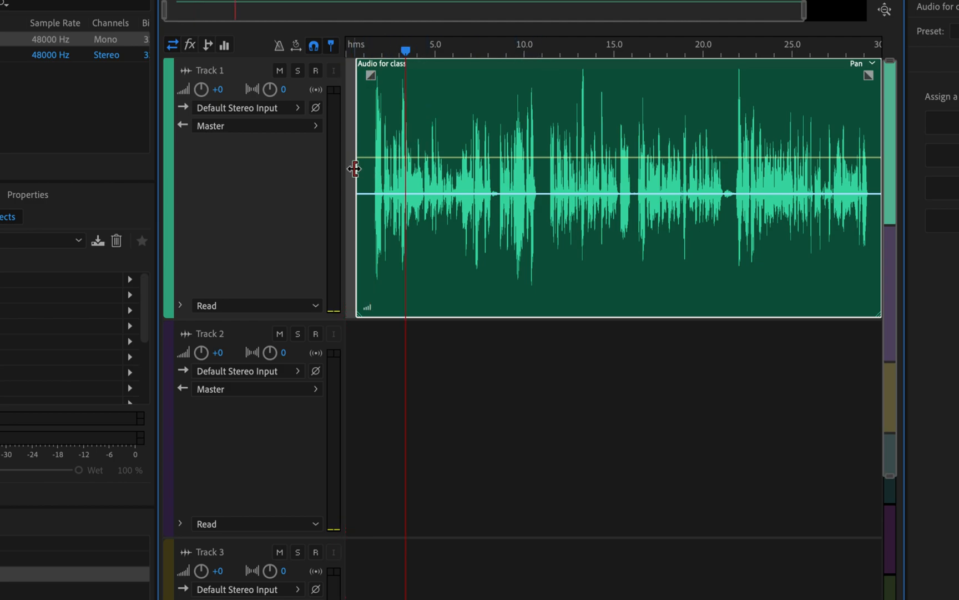
left_click_drag(355, 169, 367, 166)
left_click(537, 374)
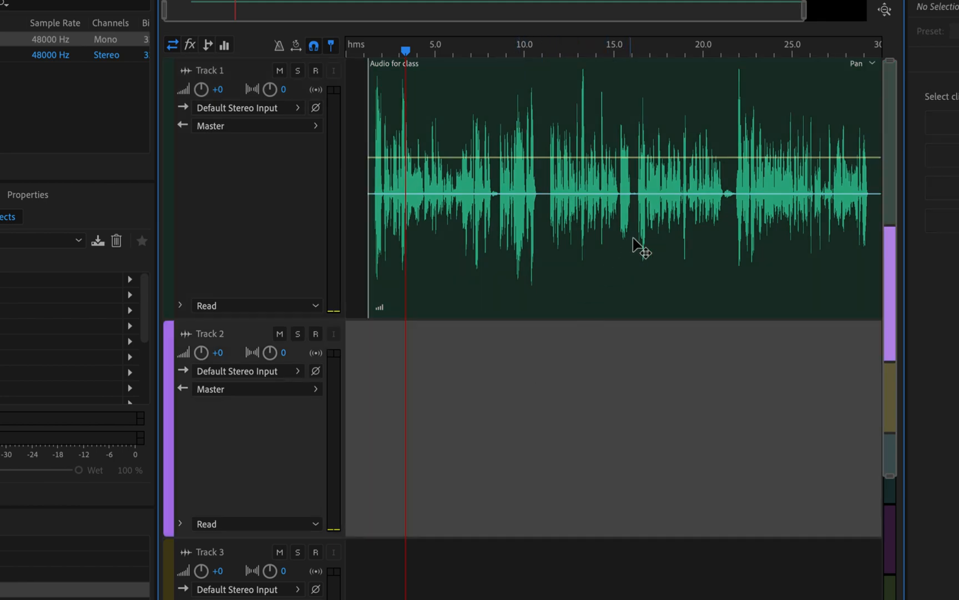
left_click_drag(677, 274, 604, 275)
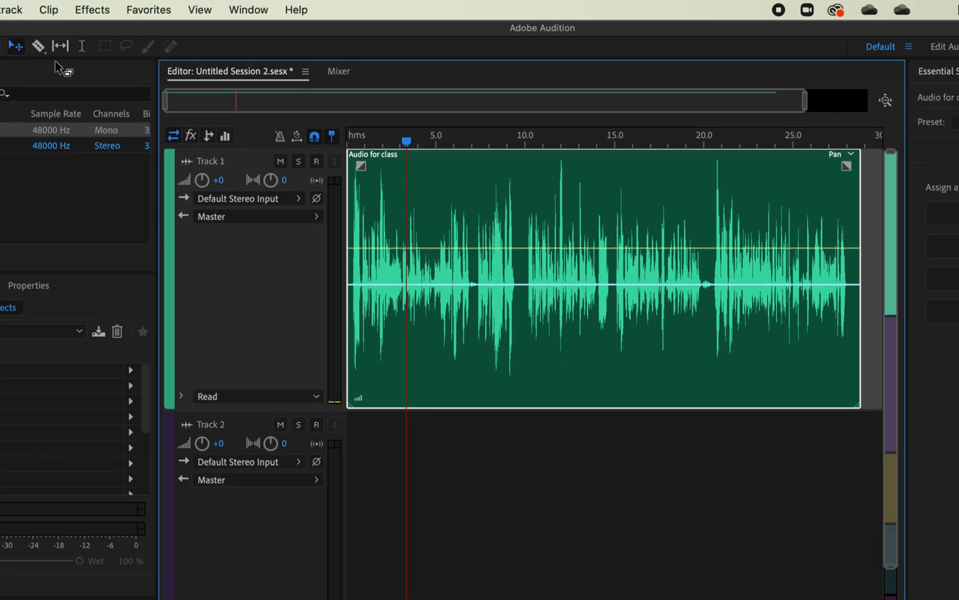
Split the Track 1 clip with the Razor tool at about 10 and 15 seconds
left_click(38, 45)
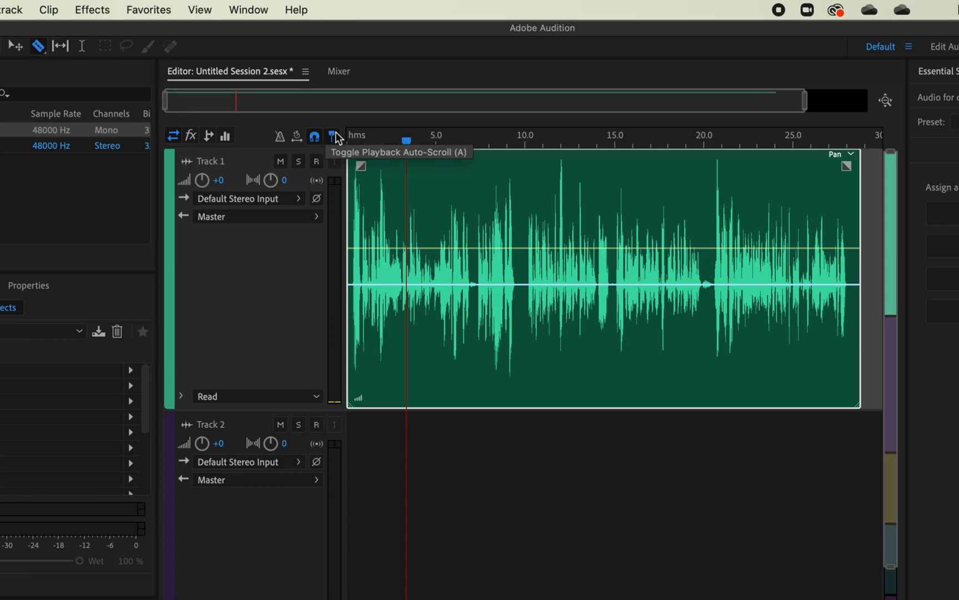
left_click(524, 276)
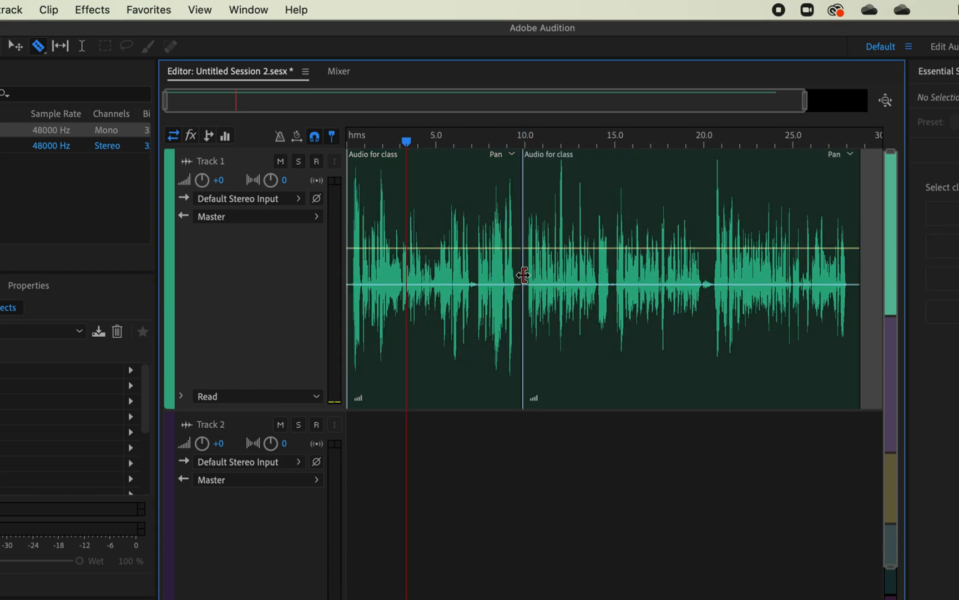
left_click(615, 275)
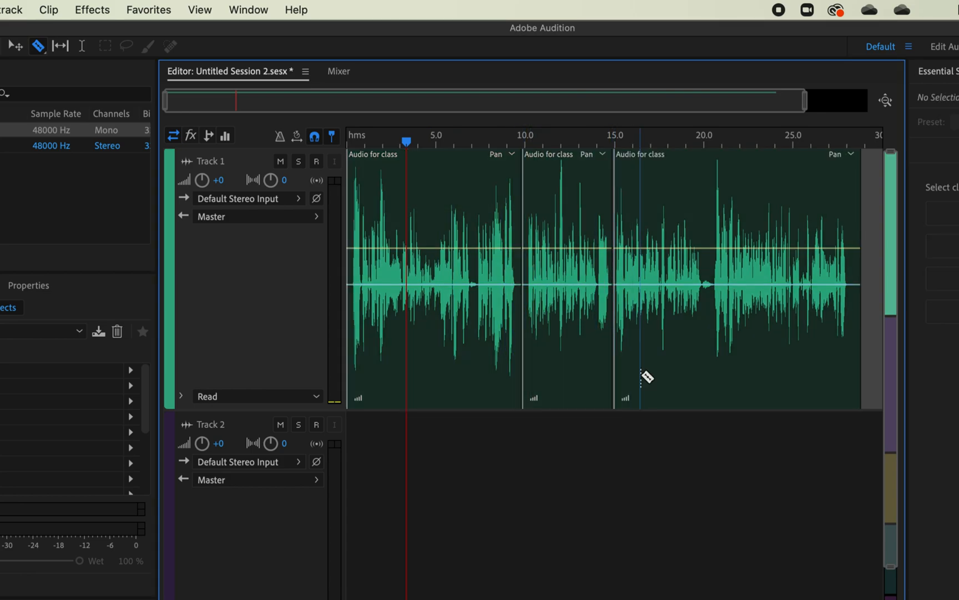
Move the 10–15 second section down onto Track 2
left_click(15, 46)
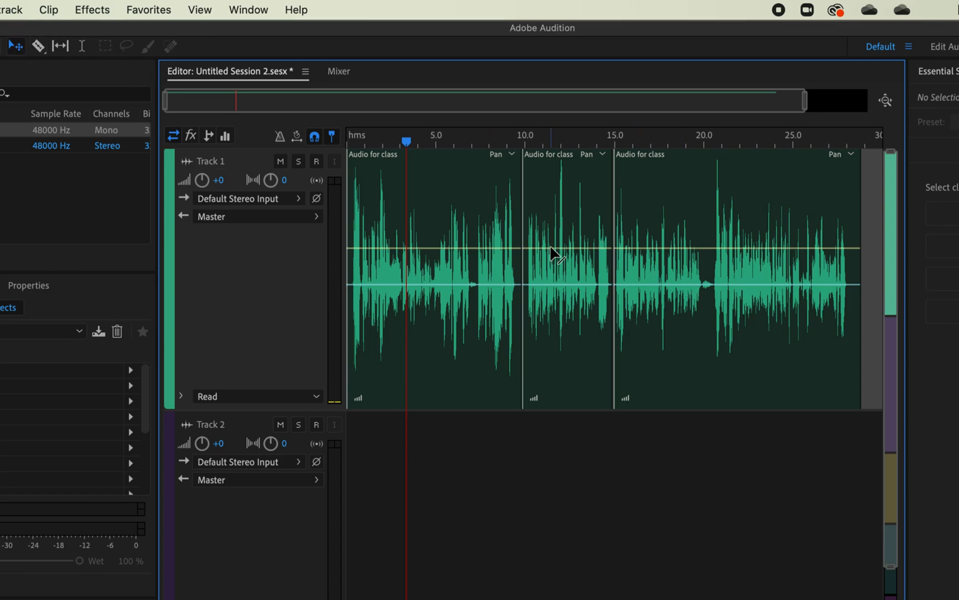
left_click(568, 340)
left_click_drag(568, 340, 571, 481)
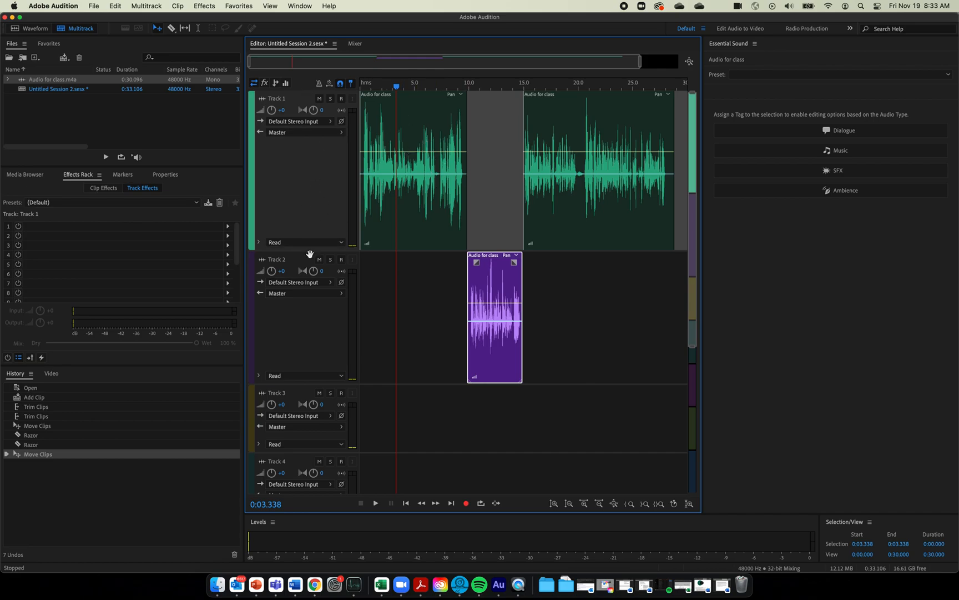
left_click(305, 349)
Apply the AM Radio effects preset to Track 1 and listen to it, then pick Podcast Voice
left_click(287, 191)
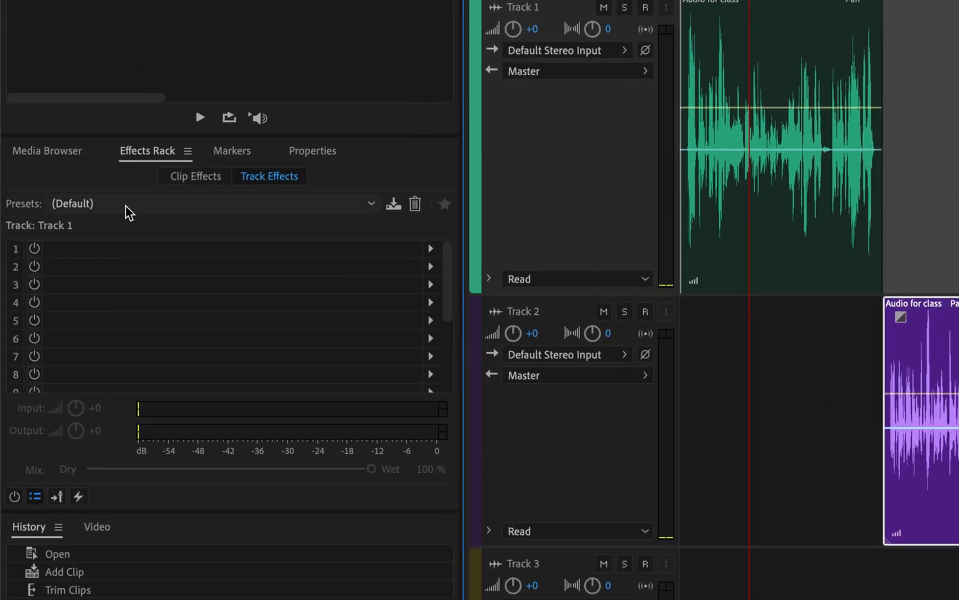
left_click(138, 212)
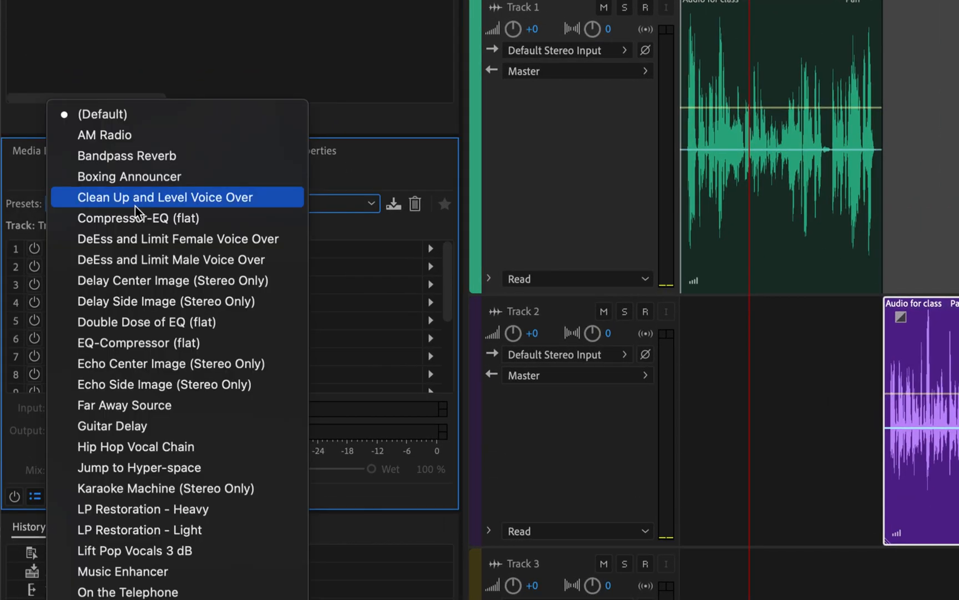
left_click(132, 140)
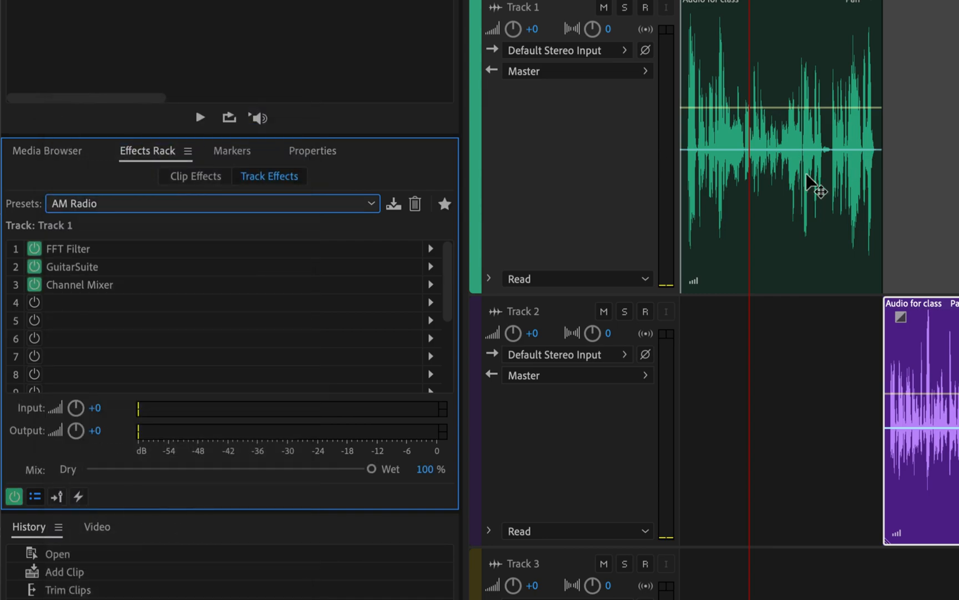
key("space")
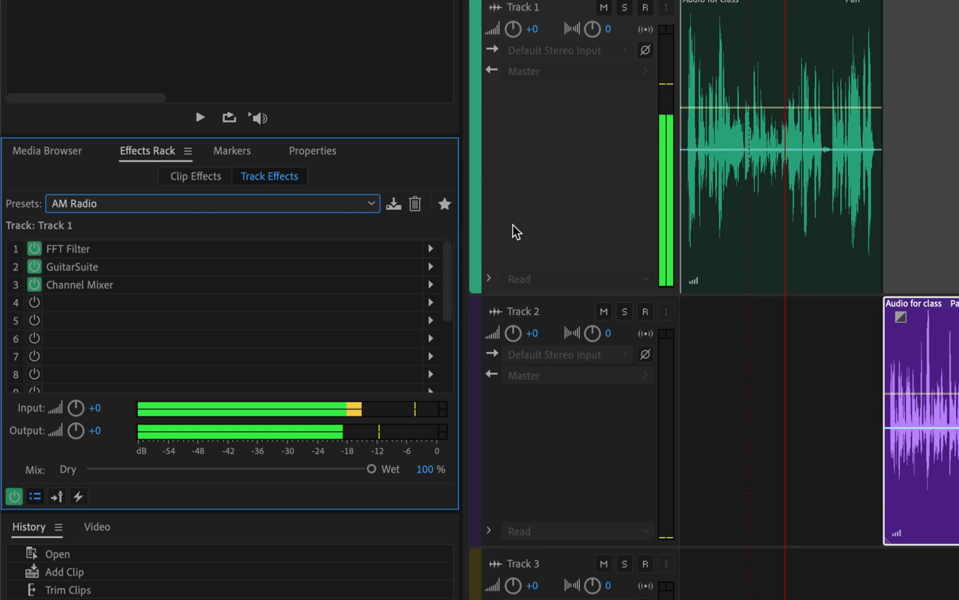
key("space")
left_click(267, 206)
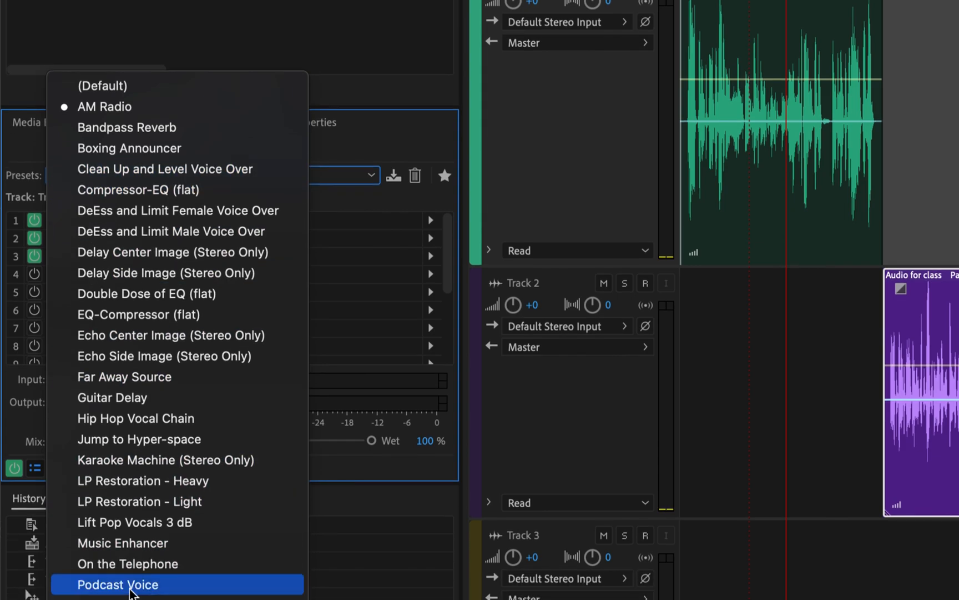
left_click(129, 586)
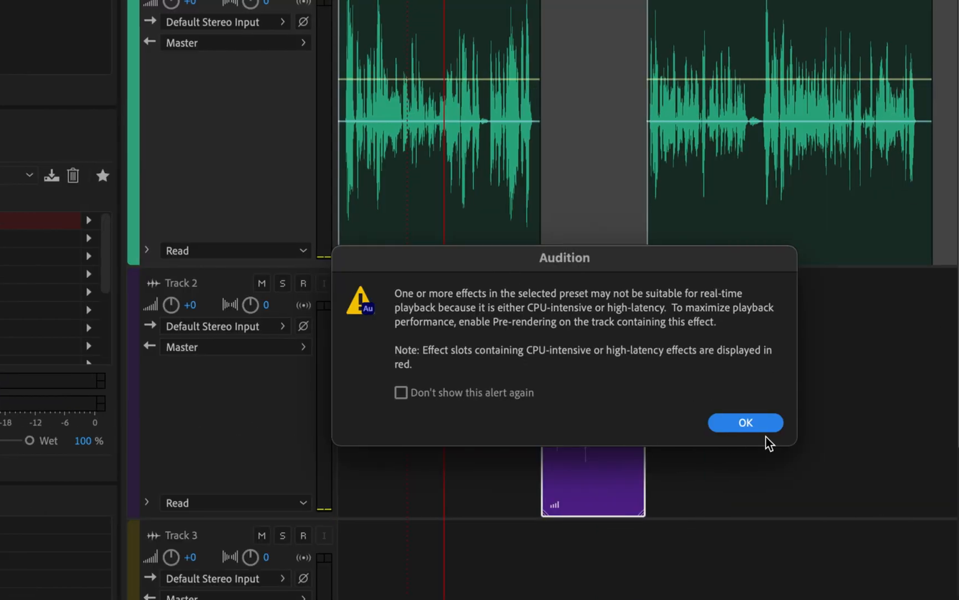
Accept the CPU-intensive warning so Podcast Voice's five voice effects load on Track 1
left_click(761, 427)
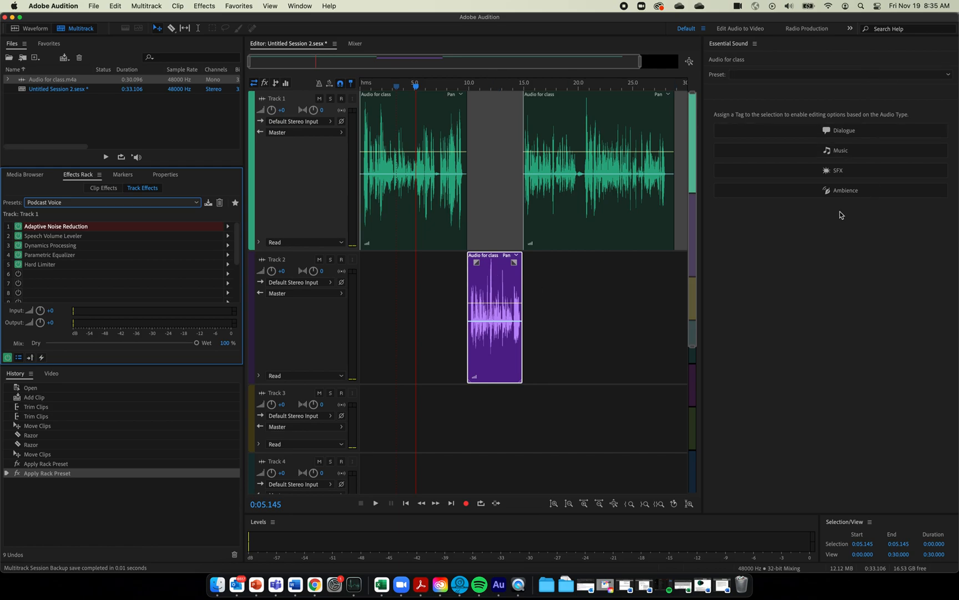
Mark the Track 2 clip as Dialogue and apply the Podcast Voice Essential Sound preset
left_click(501, 271)
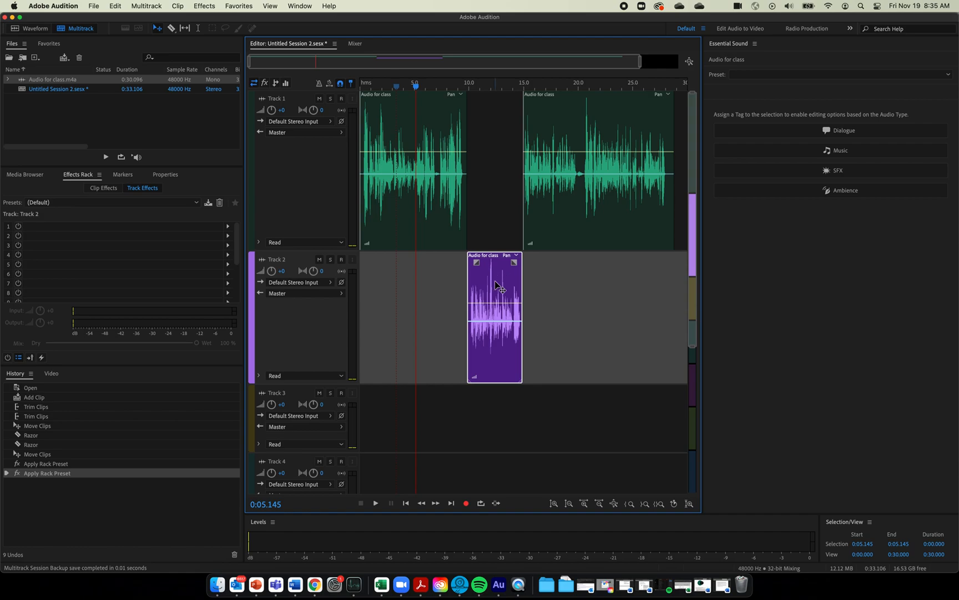
left_click(787, 131)
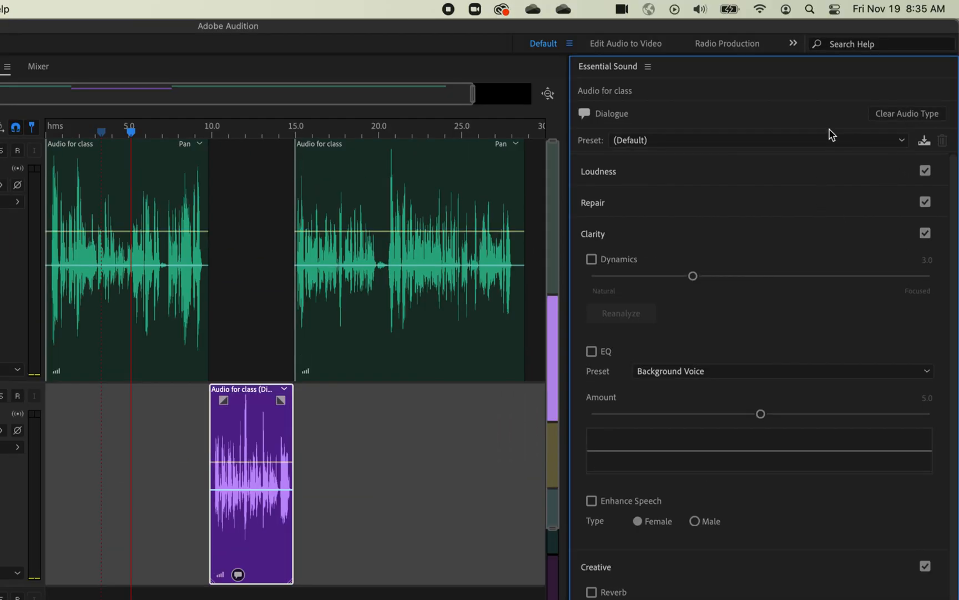
left_click(822, 145)
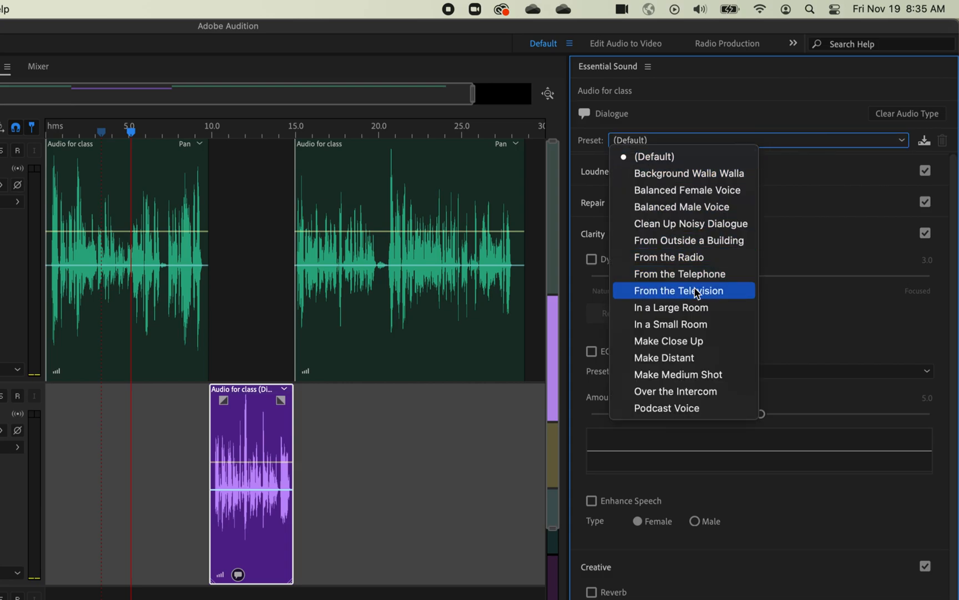
left_click(684, 409)
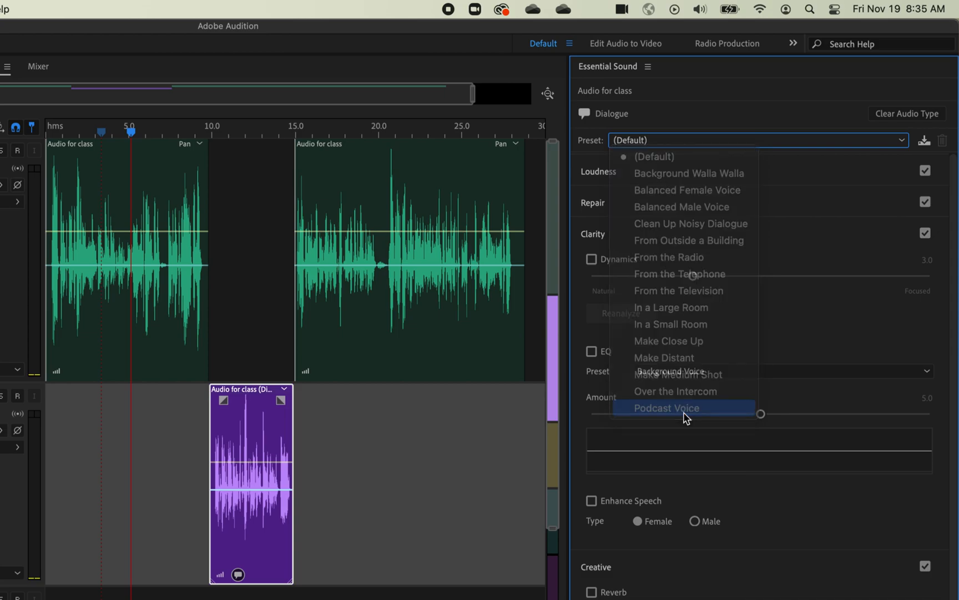
scroll(731, 325, "down", 1)
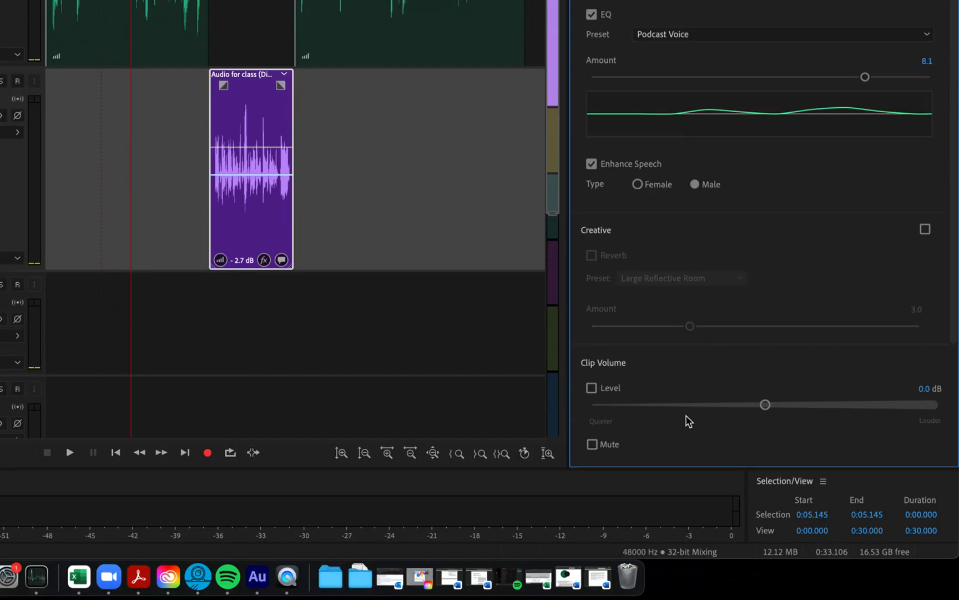
scroll(777, 236, "up", 2)
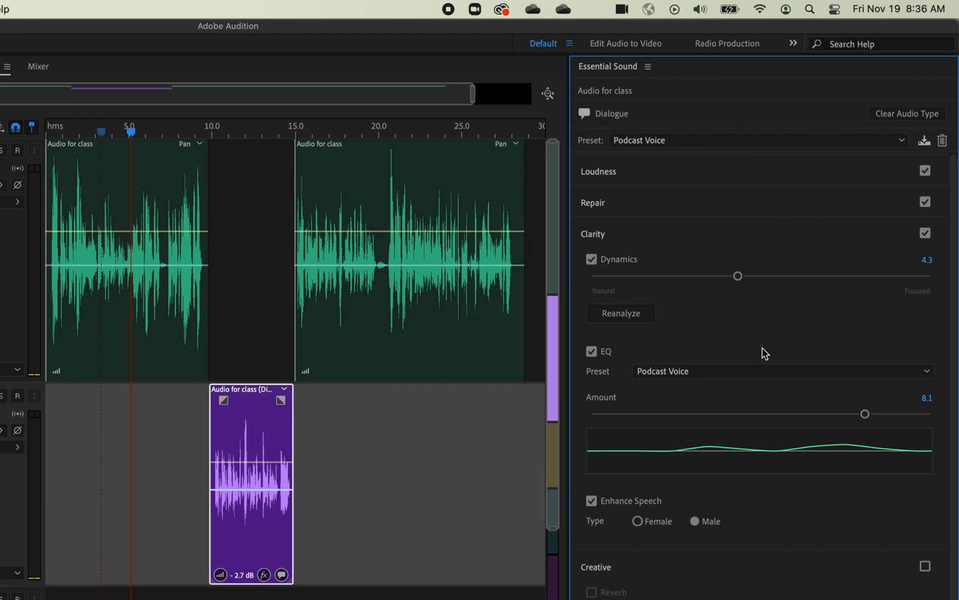
left_click(426, 502)
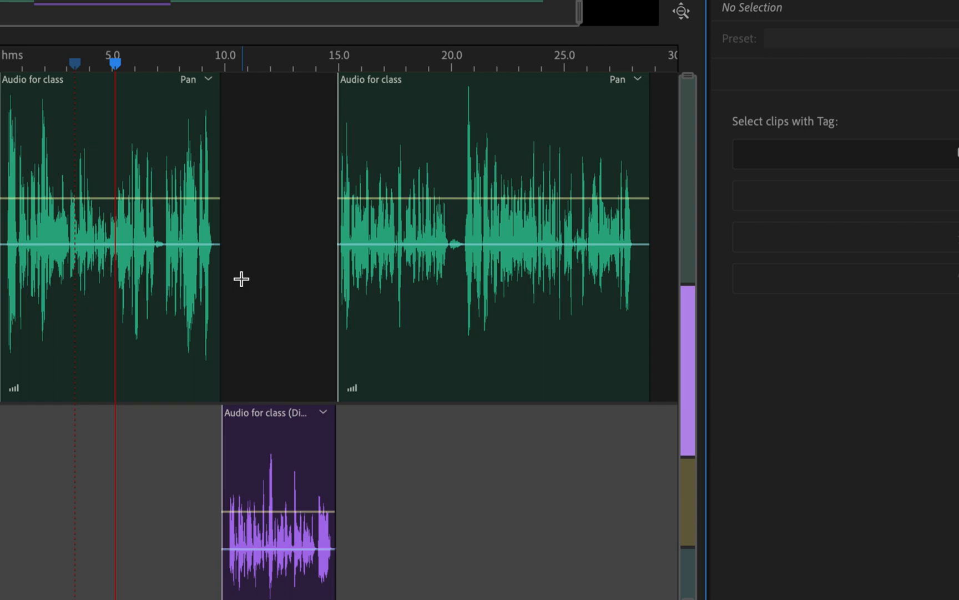
Nudge the purple Dialogue clip on Track 2 earlier so it starts just before 10 seconds
left_click(290, 429)
left_click_drag(286, 427, 284, 427)
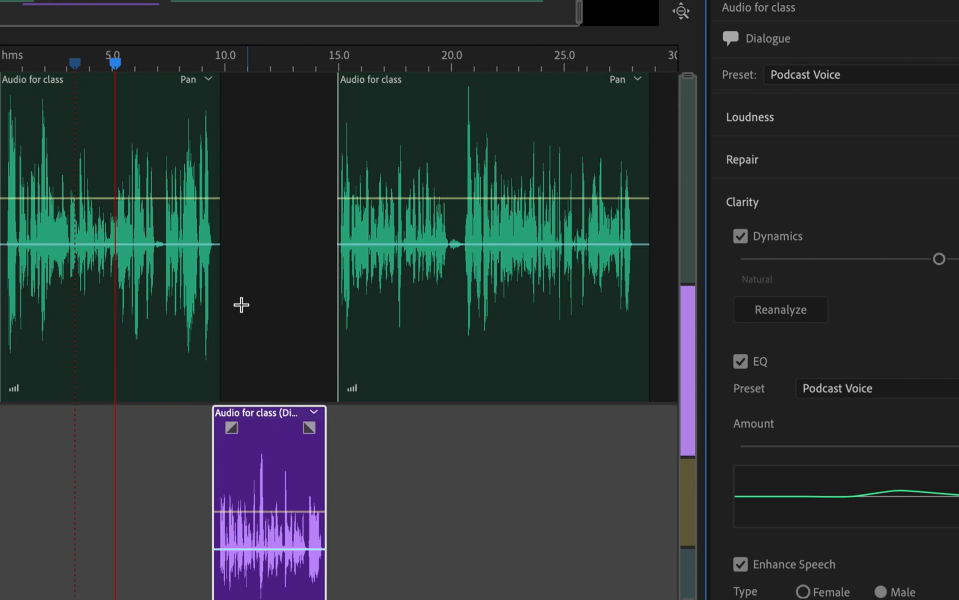
Add two volume keyframes near the end of the first green Track 1 clip
left_click(208, 198)
left_click(208, 198)
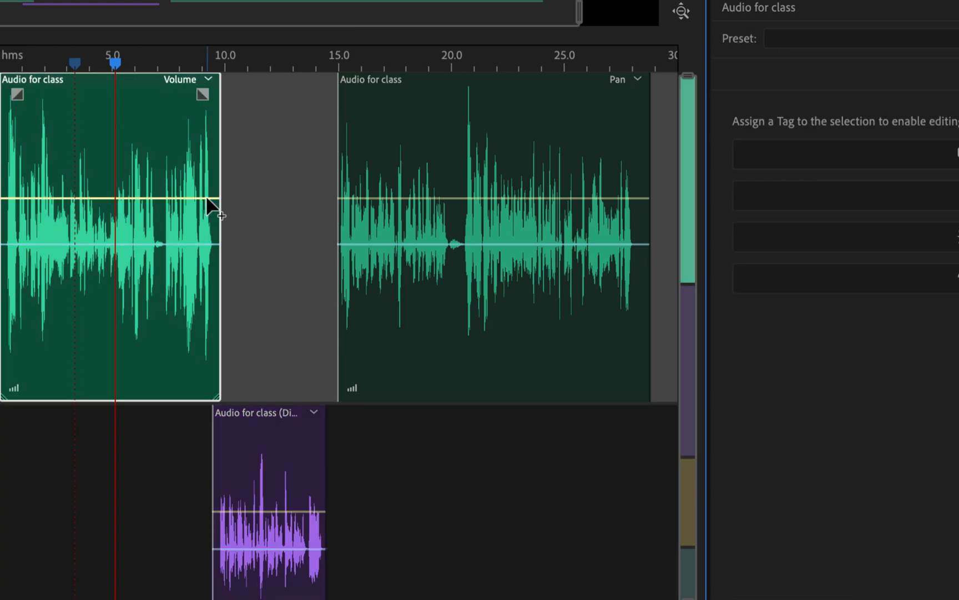
left_click(207, 198)
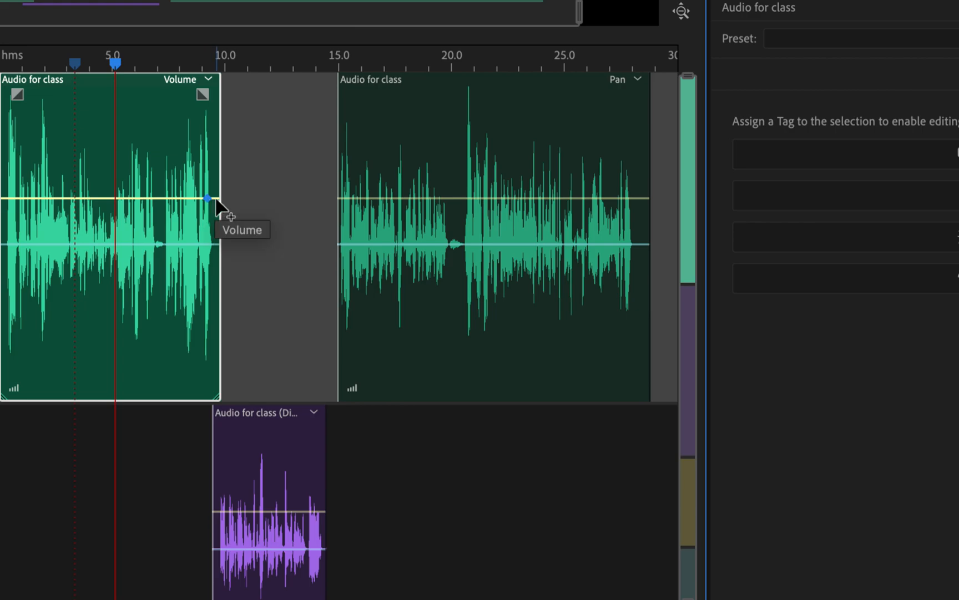
left_click(217, 198)
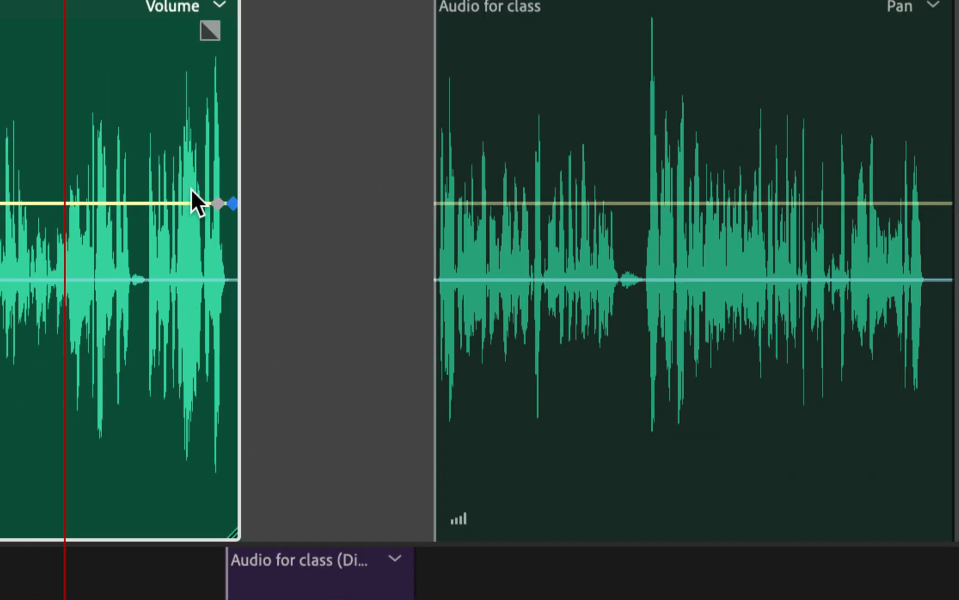
Drop the last keyframe to about -47.7 dB and shift the fade-out point slightly later
left_click(220, 205)
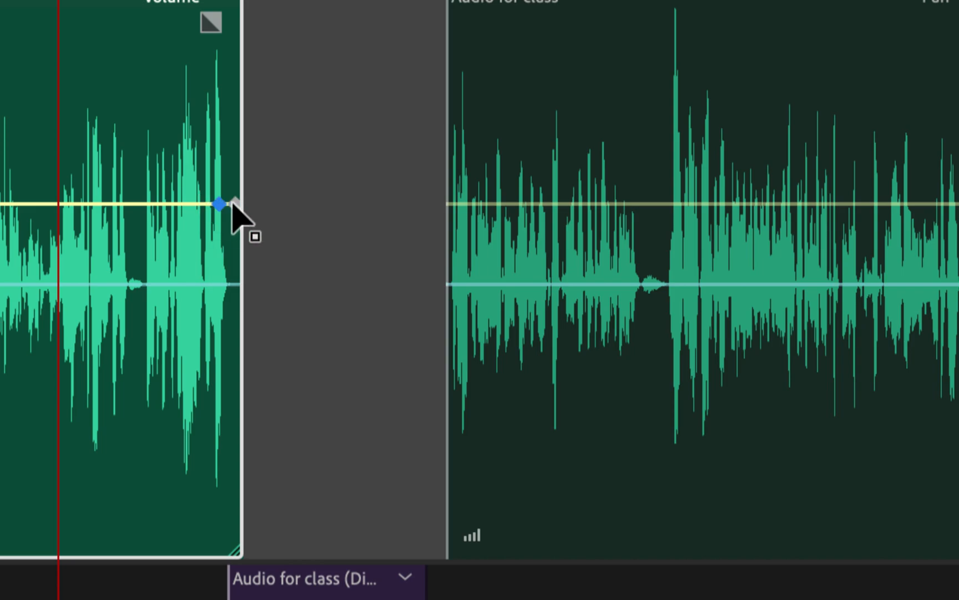
left_click(235, 205)
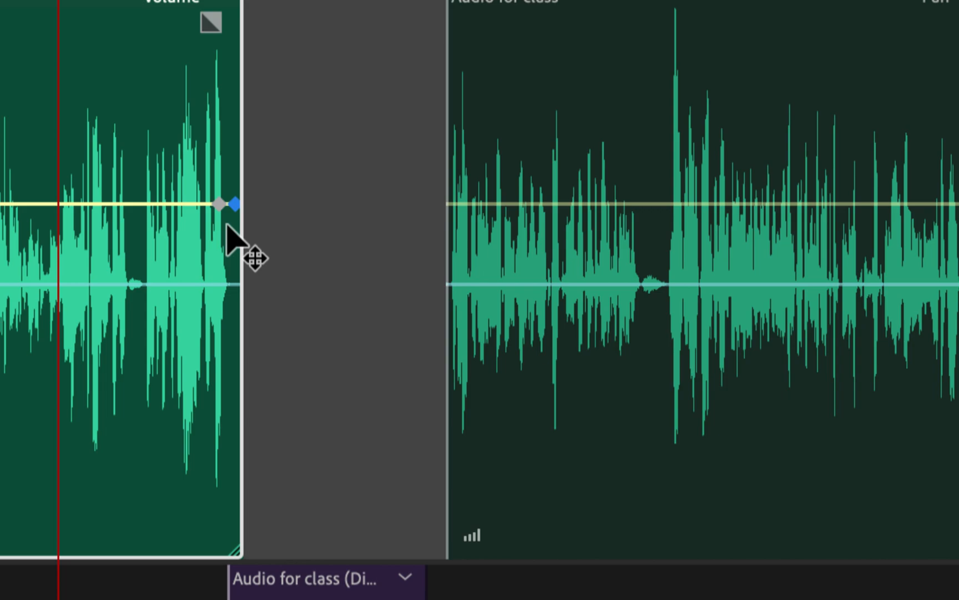
mouse_move(235, 204)
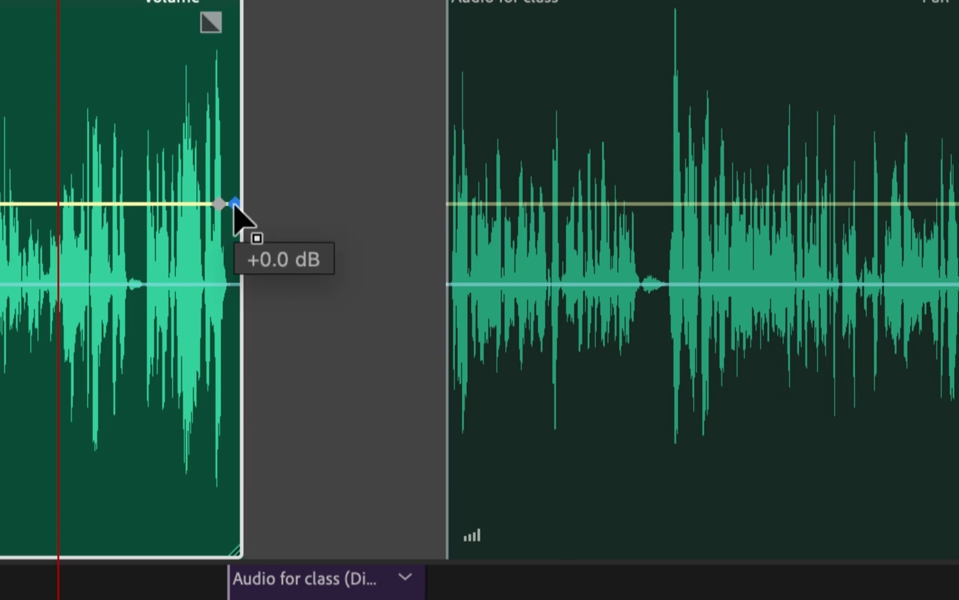
left_click_drag(234, 204, 238, 569)
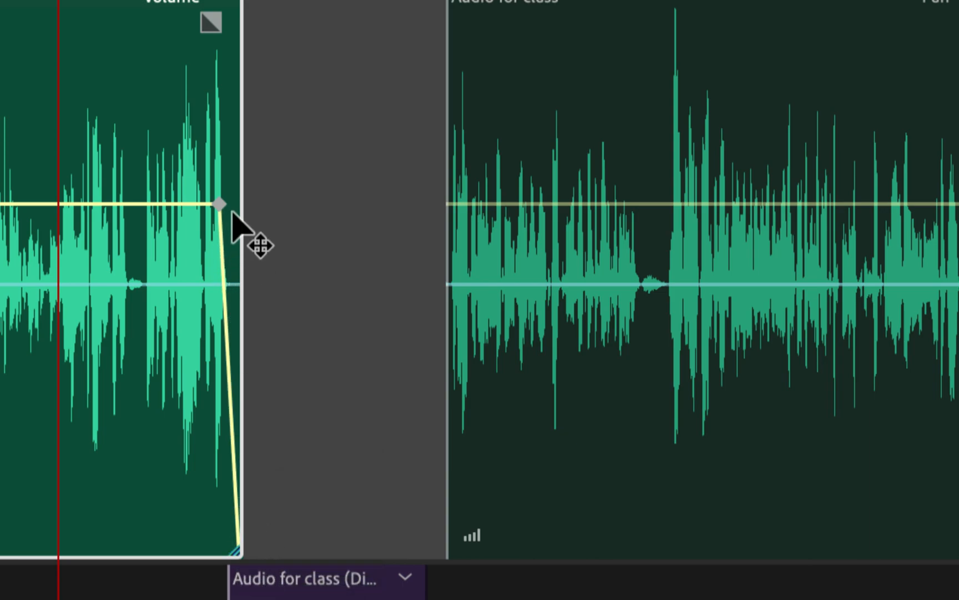
mouse_move(223, 204)
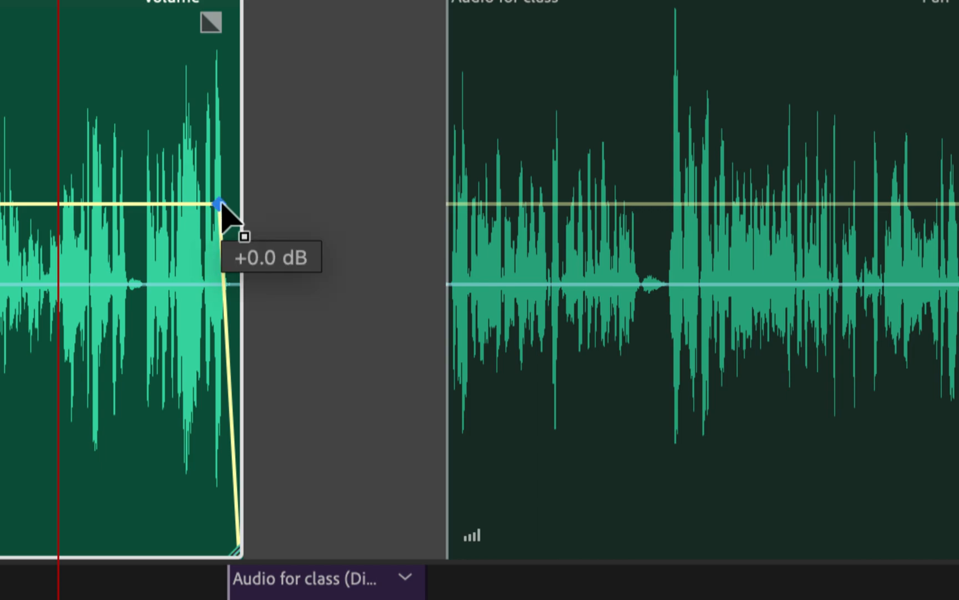
left_click_drag(221, 204, 229, 204)
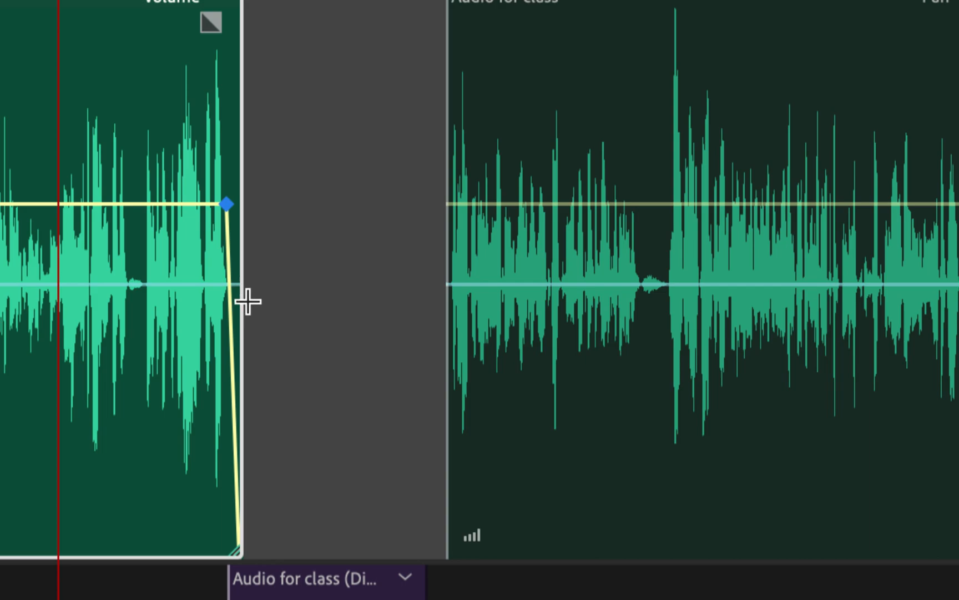
left_click(226, 204)
Add volume keyframes across the second green clip, forming a -4.5 dB dip
left_click(557, 206)
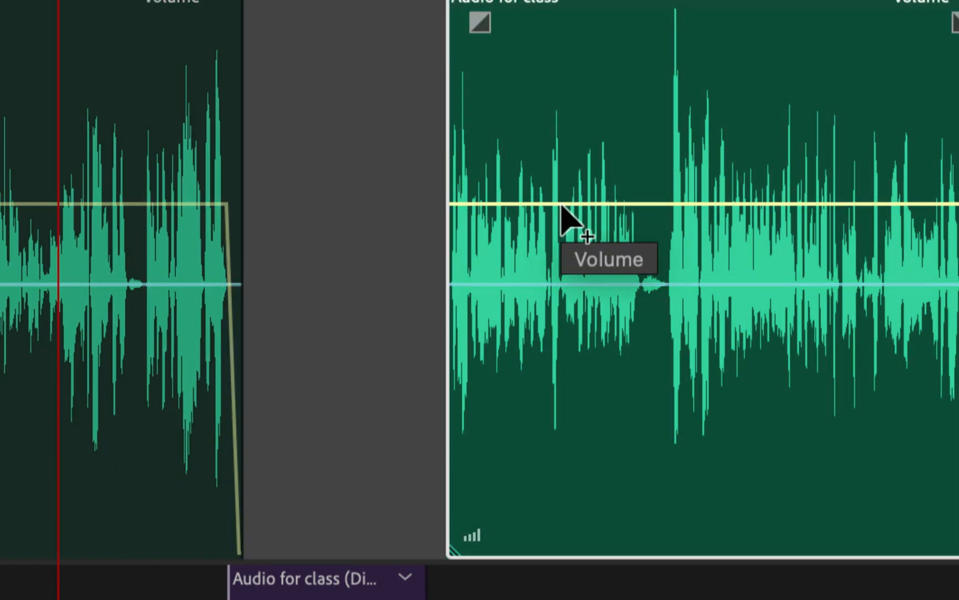
left_click(567, 205, "super")
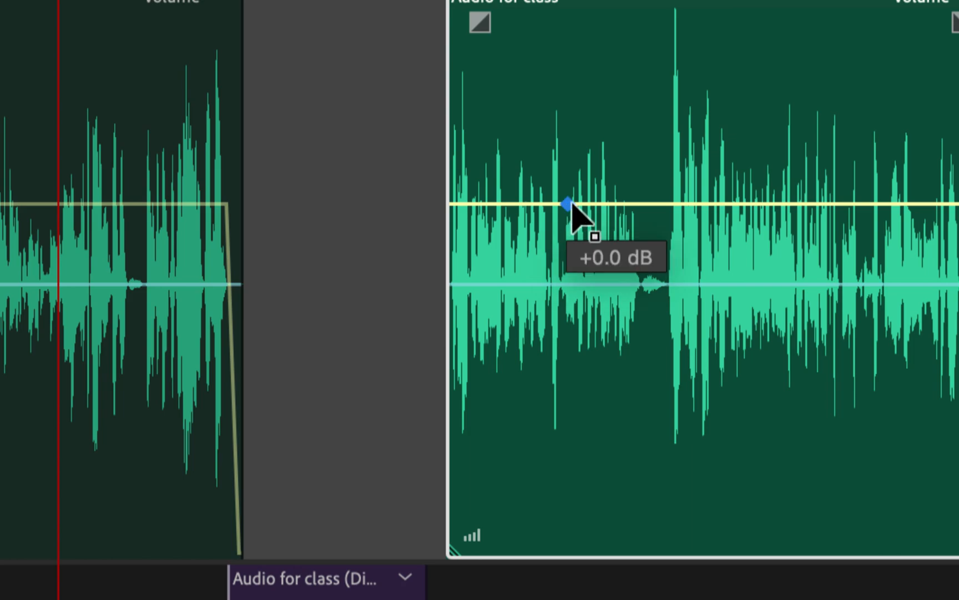
left_click(606, 205, "super")
left_click(687, 204, "super")
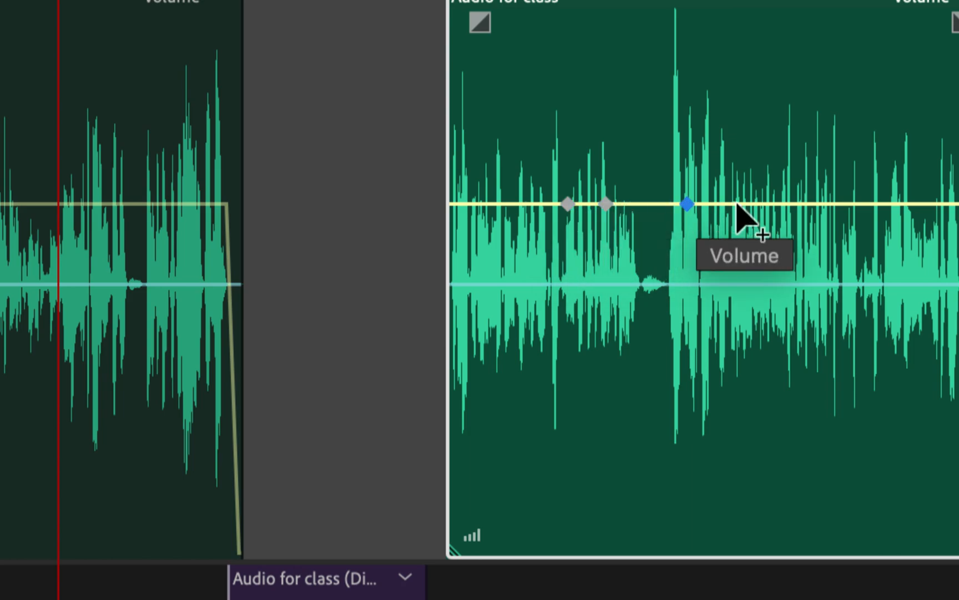
left_click(732, 204, "super")
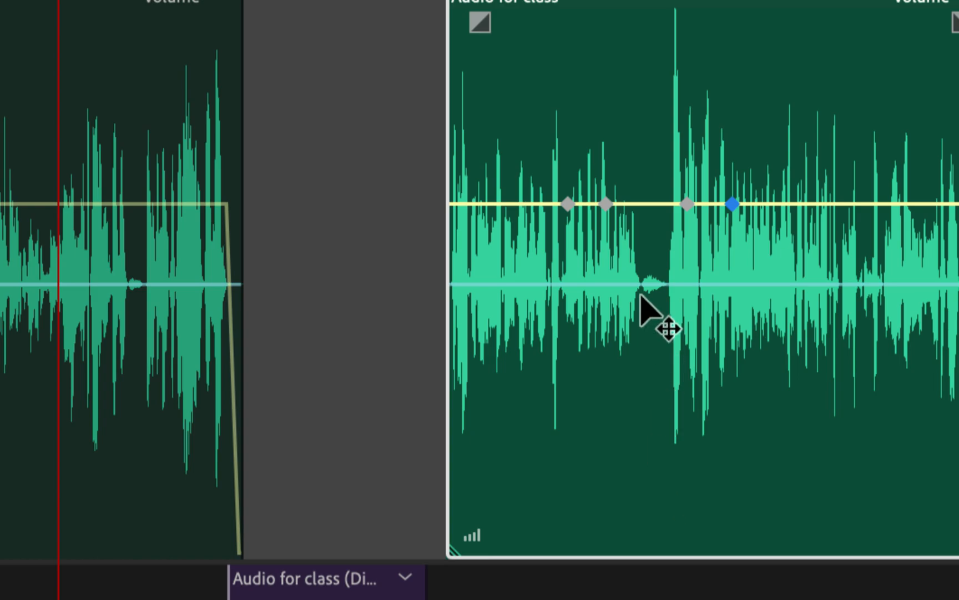
left_click(645, 204, "super")
left_click_drag(646, 204, 608, 275)
key("Delete")
left_click(687, 204)
left_click_drag(689, 205, 692, 278)
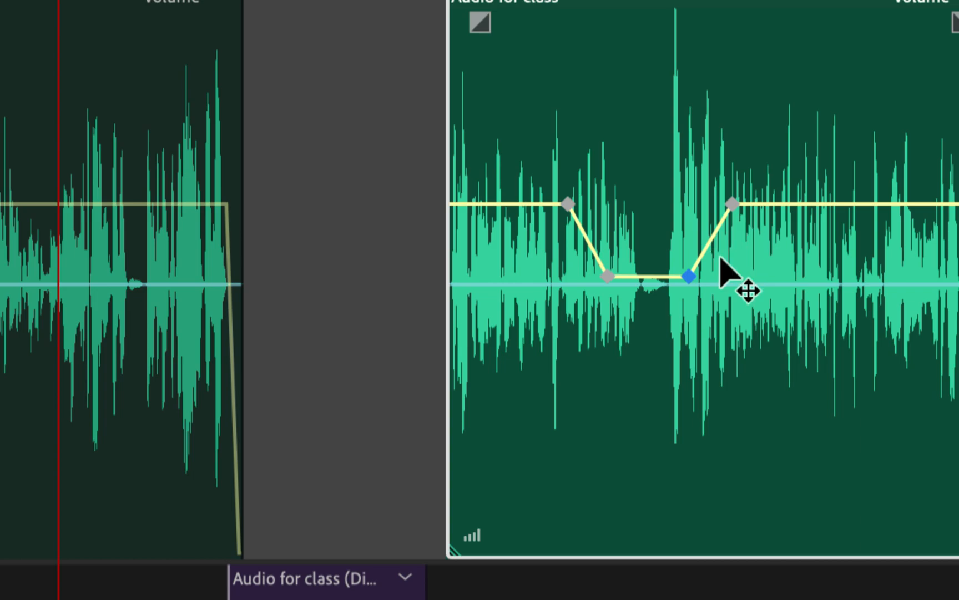
Delete the dip keyframes and the first and last keyframes, leaving a flat volume line
right_click(690, 277)
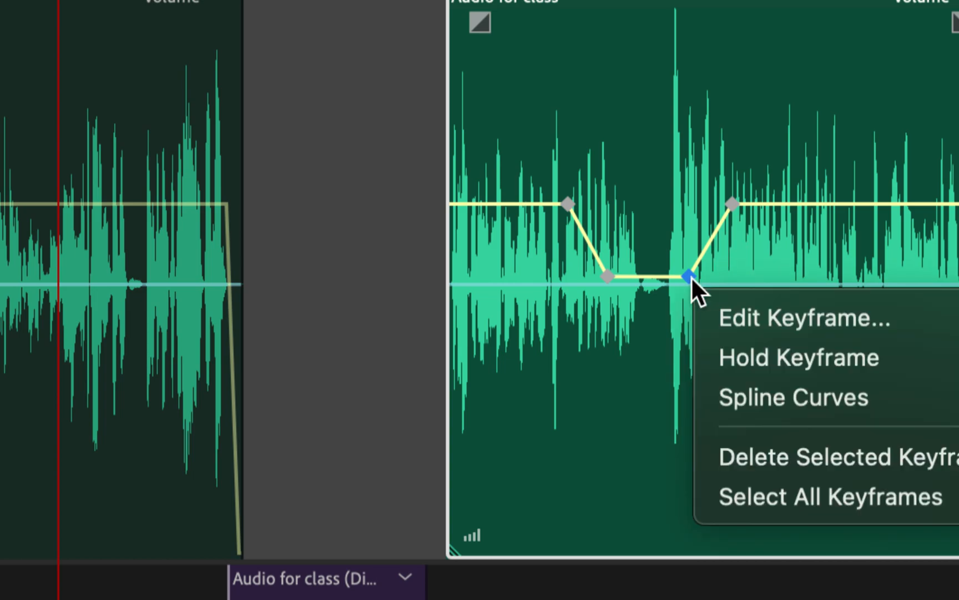
left_click(736, 453)
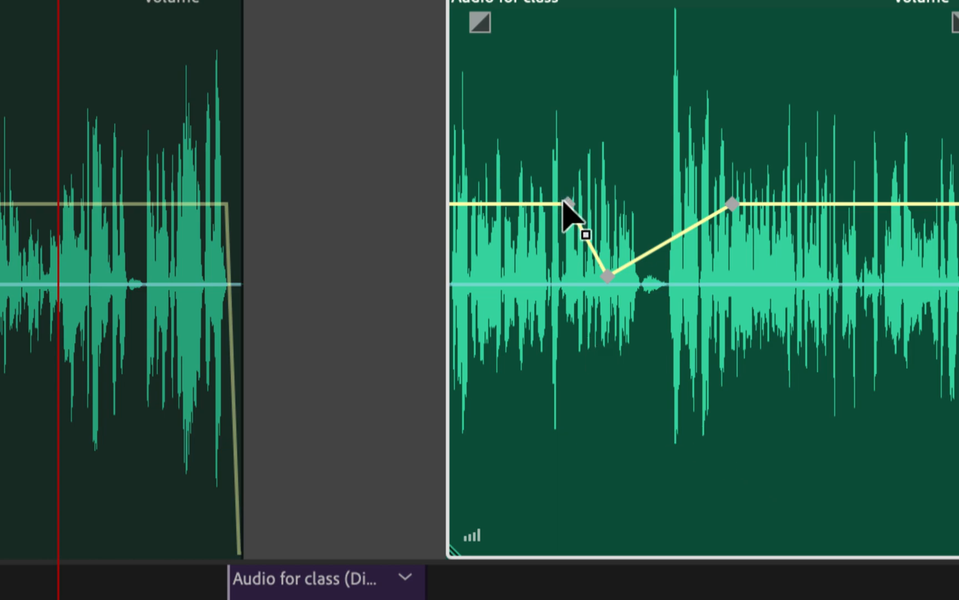
mouse_move(566, 205)
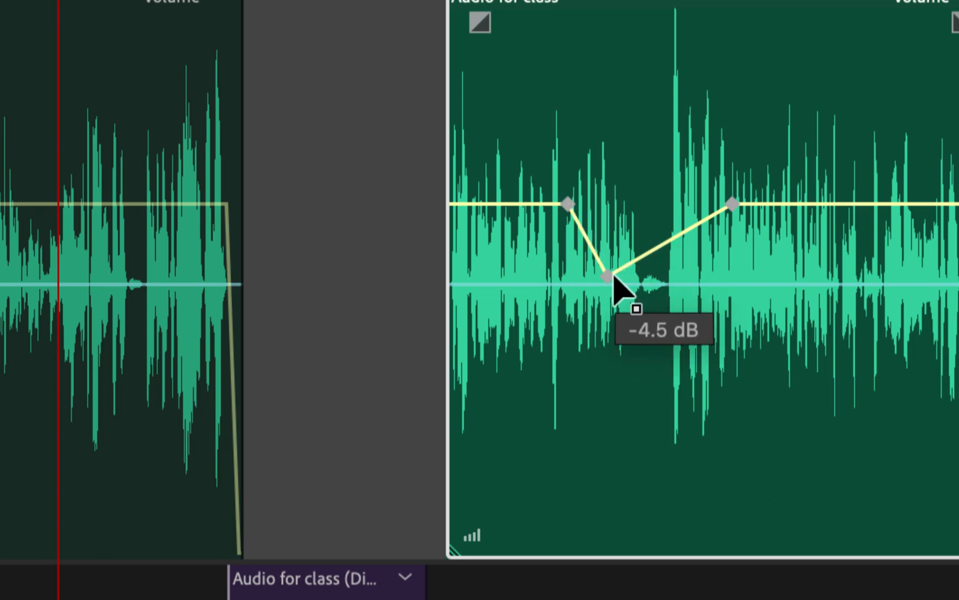
mouse_move(730, 206)
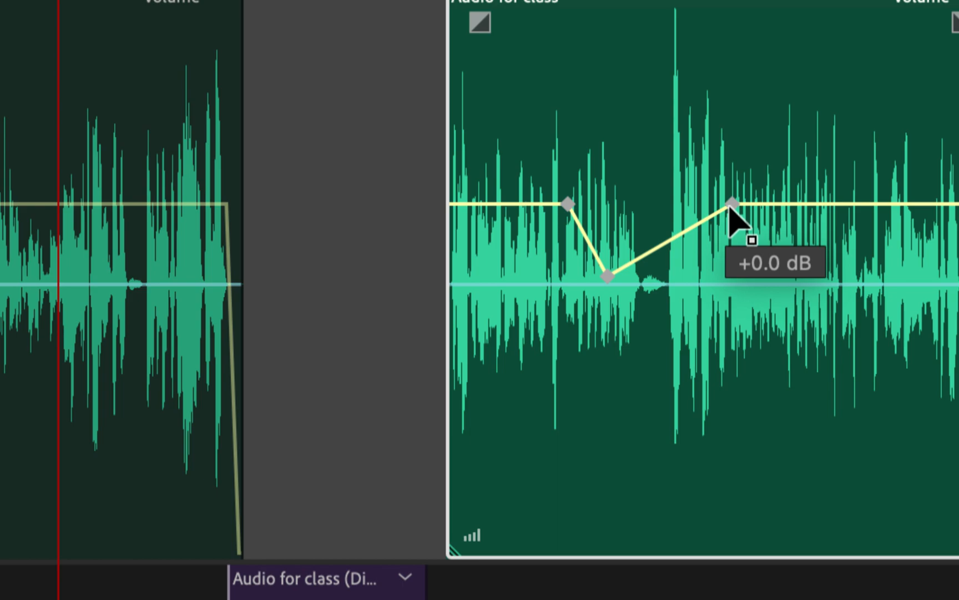
right_click(609, 276)
left_click(672, 453)
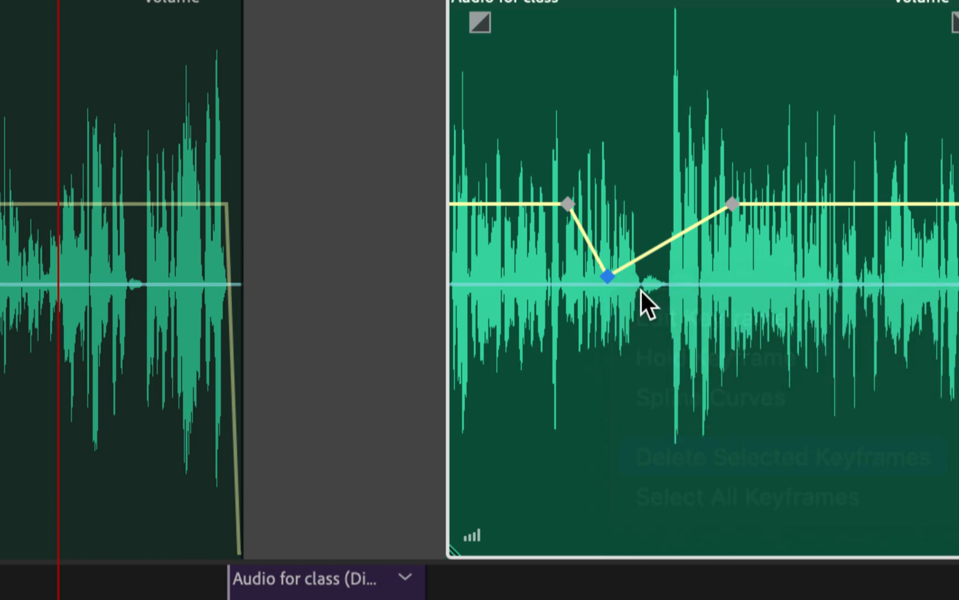
right_click(573, 207)
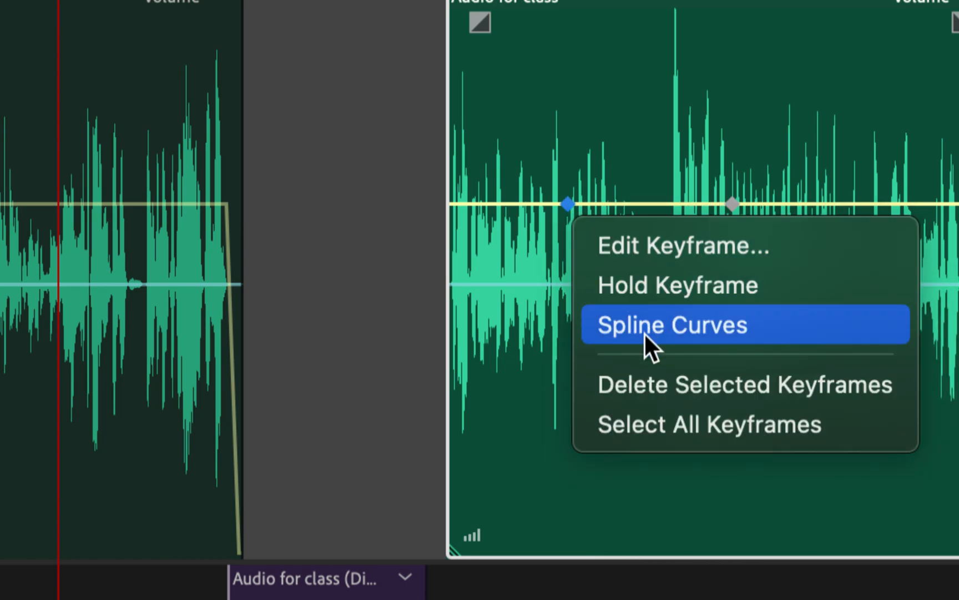
left_click(660, 379)
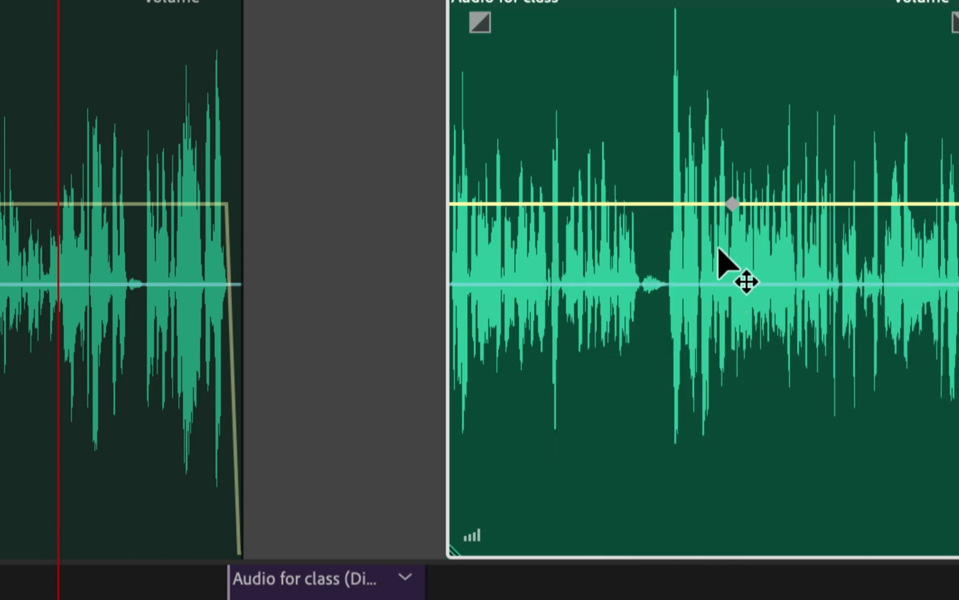
right_click(731, 204)
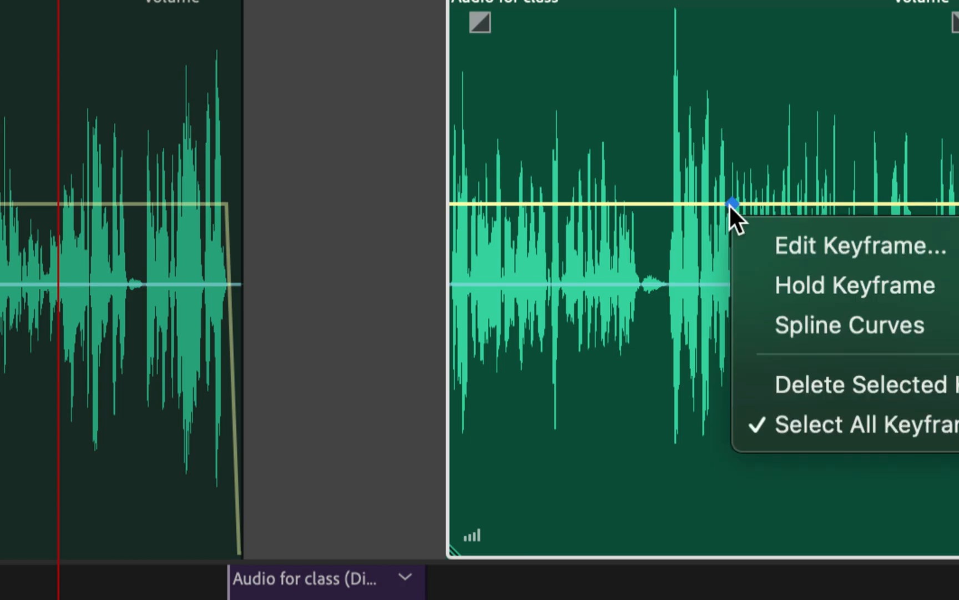
left_click(785, 378)
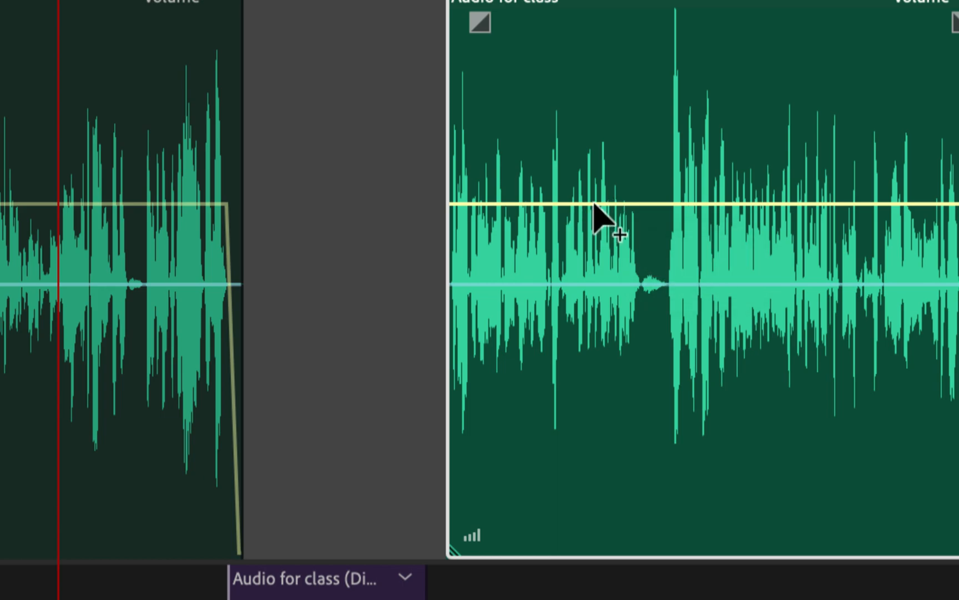
left_click(596, 204, "ctrl")
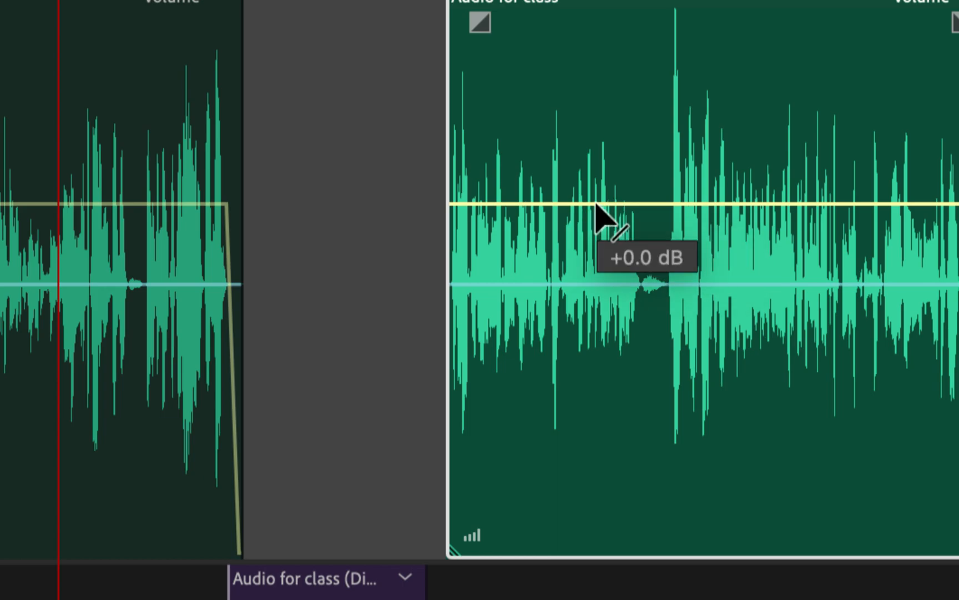
left_click(637, 204, "ctrl")
left_click_drag(638, 205, 656, 319)
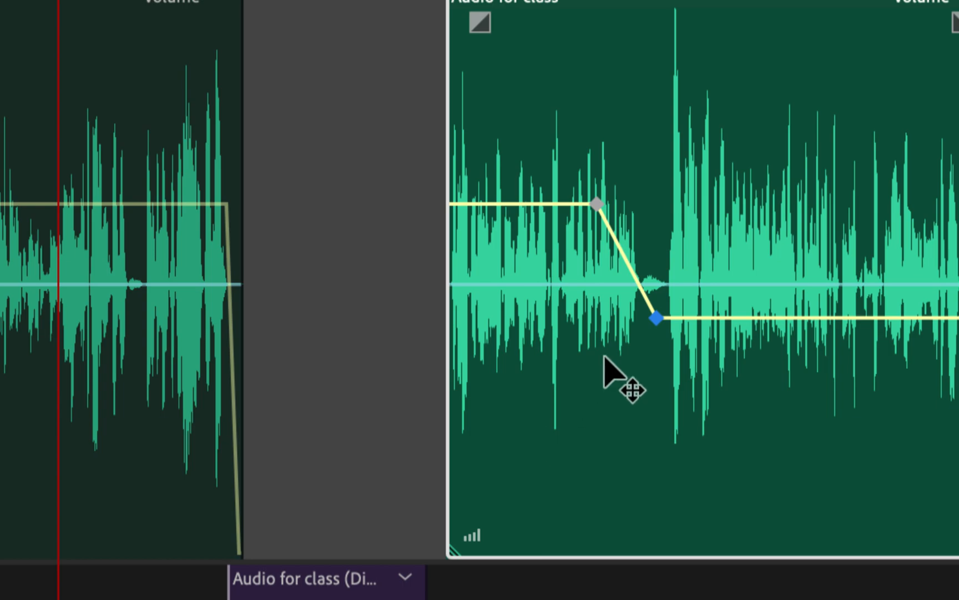
right_click(656, 315)
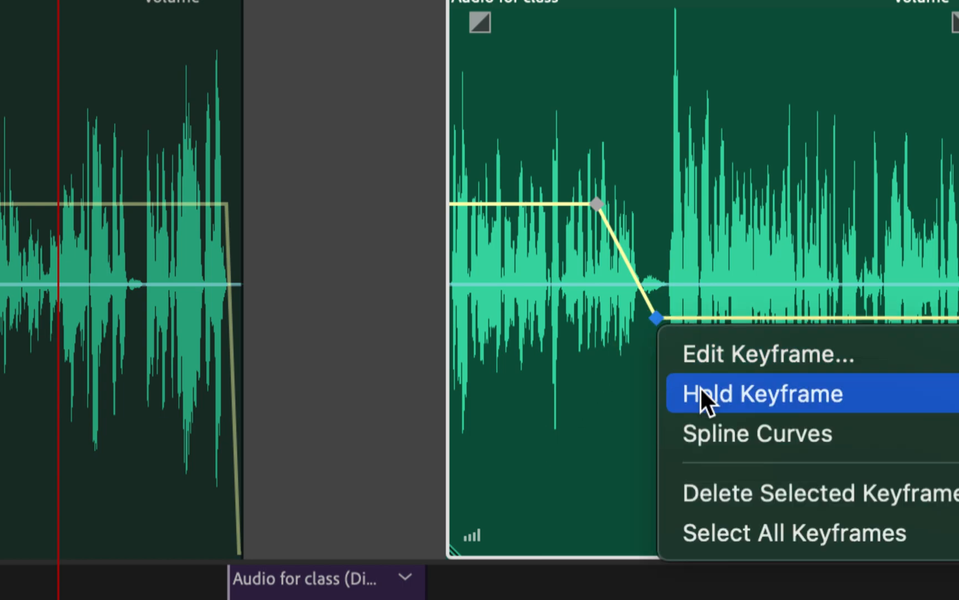
left_click(718, 491)
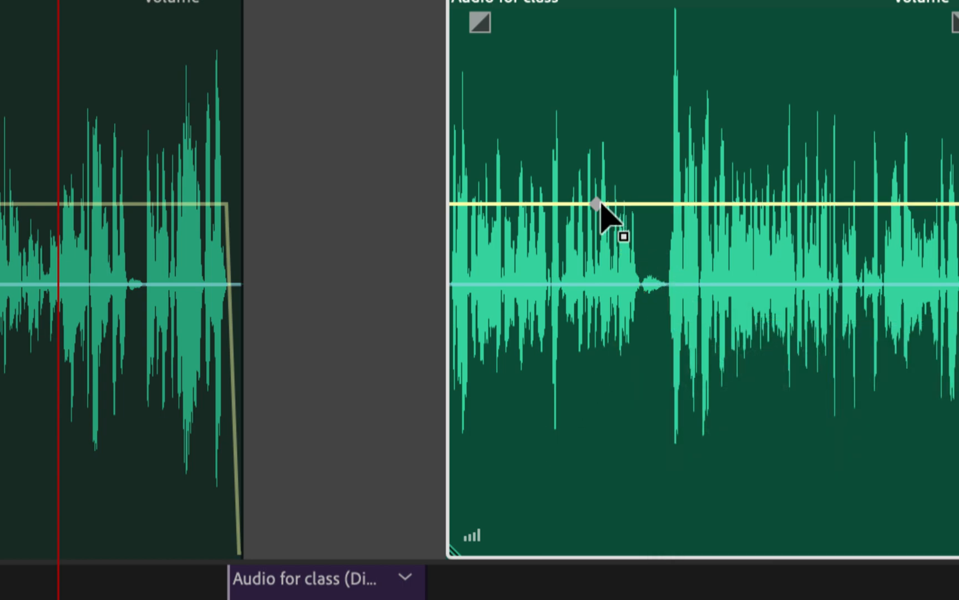
right_click(598, 204)
left_click(692, 370)
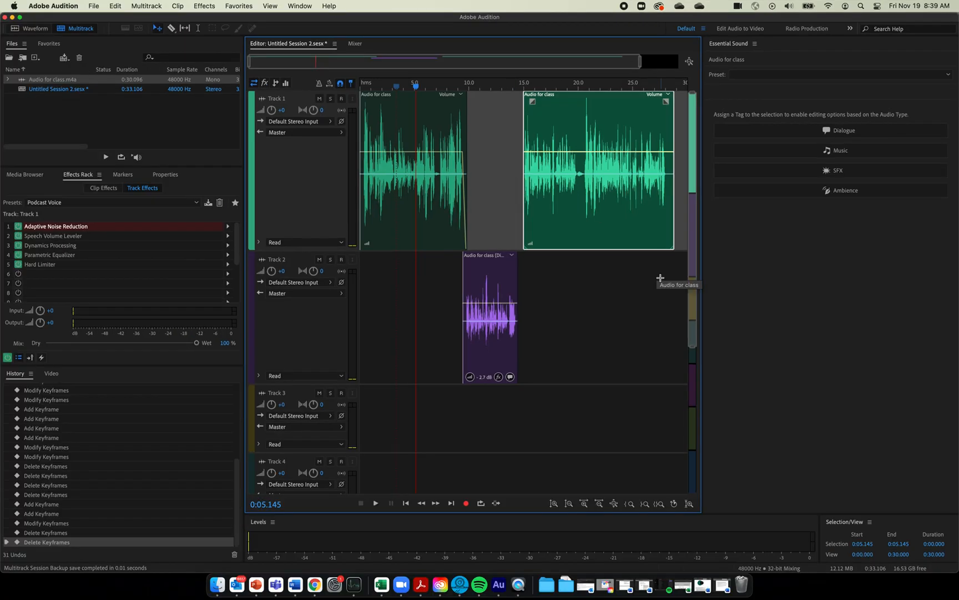
left_click(631, 289)
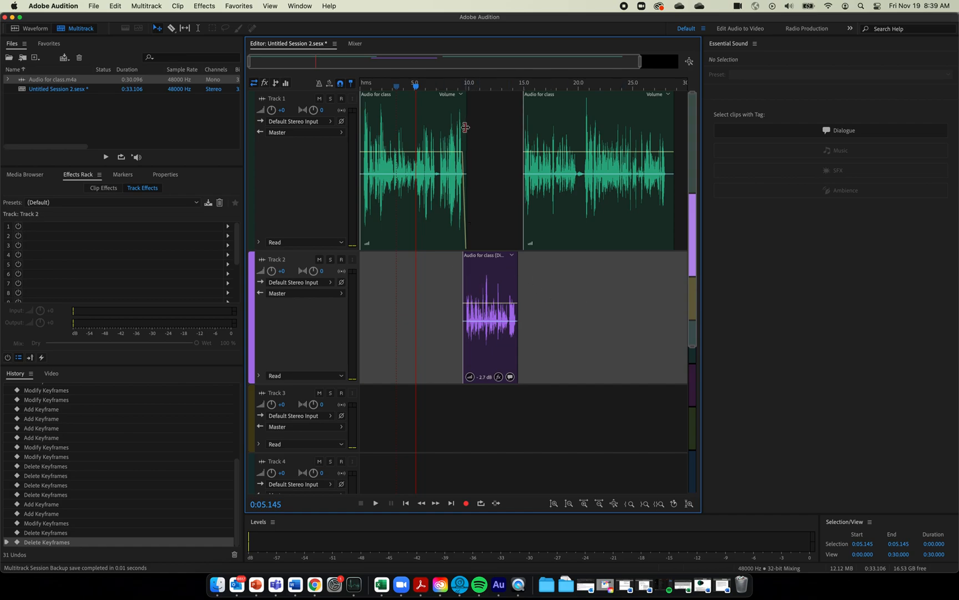
Pull the Track 2 clip's start volume down to -81.1 dB, then park the playhead near 8 seconds
left_click(473, 275)
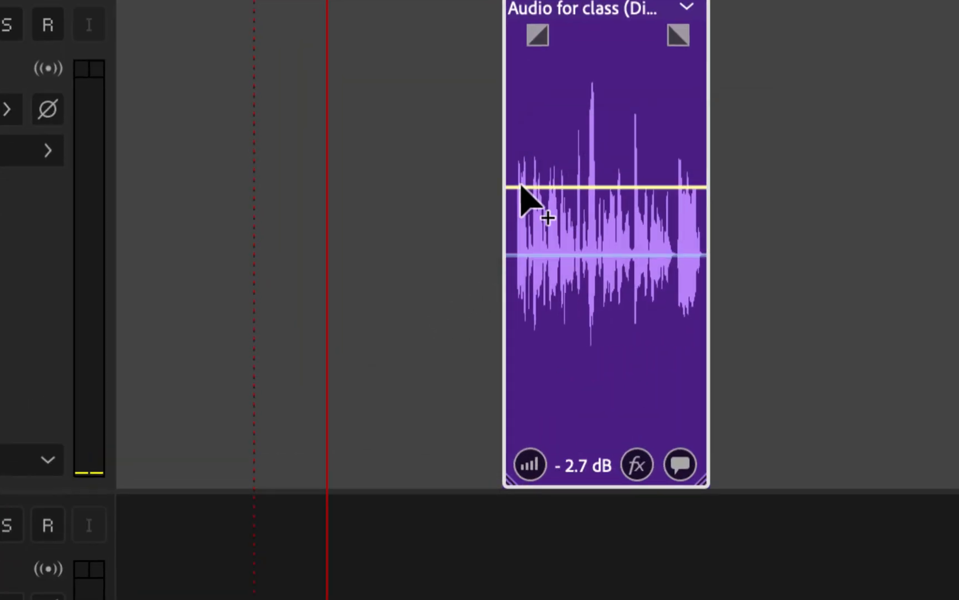
left_click_drag(509, 189, 504, 477)
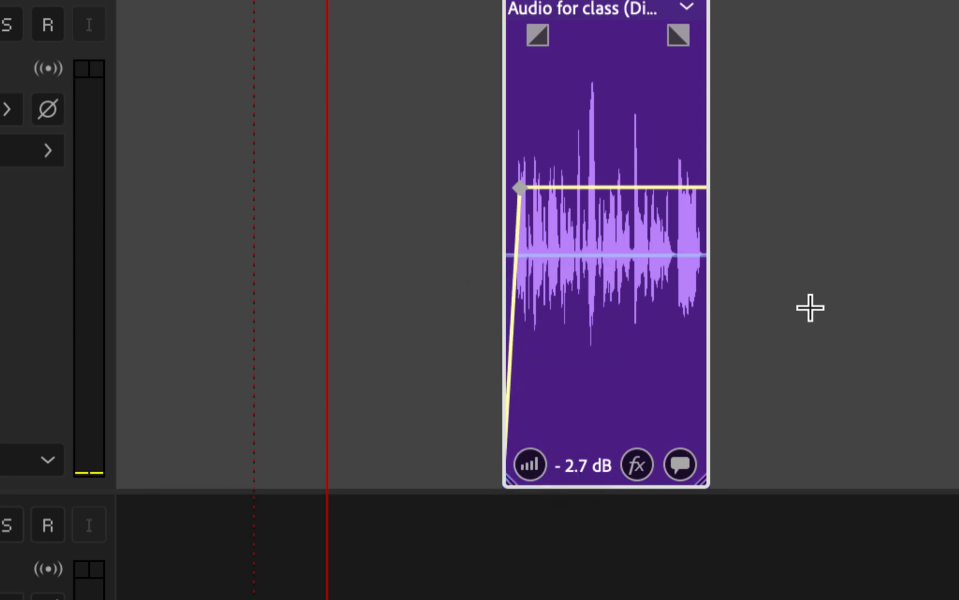
left_click(810, 307)
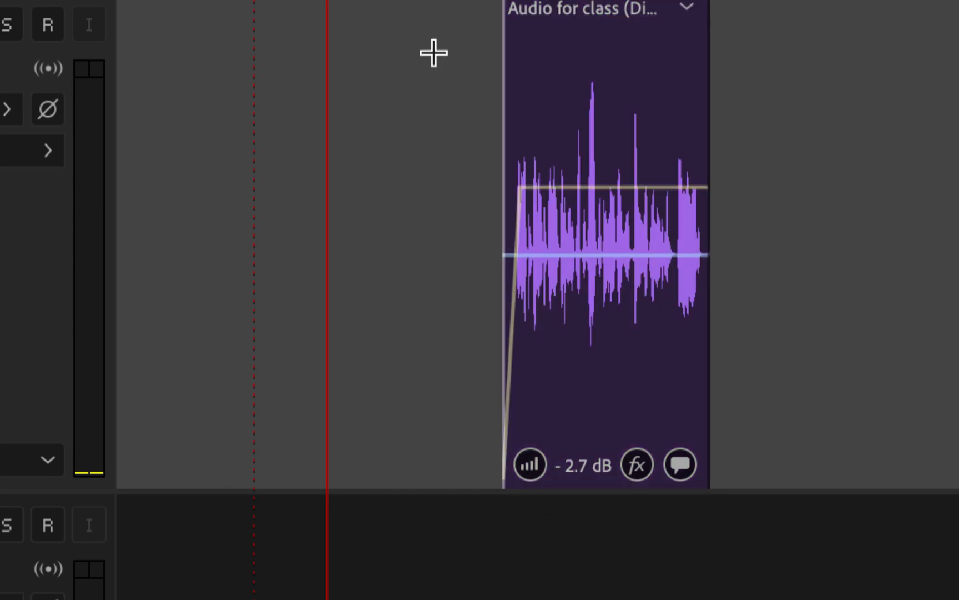
scroll(434, 53, "down", 2)
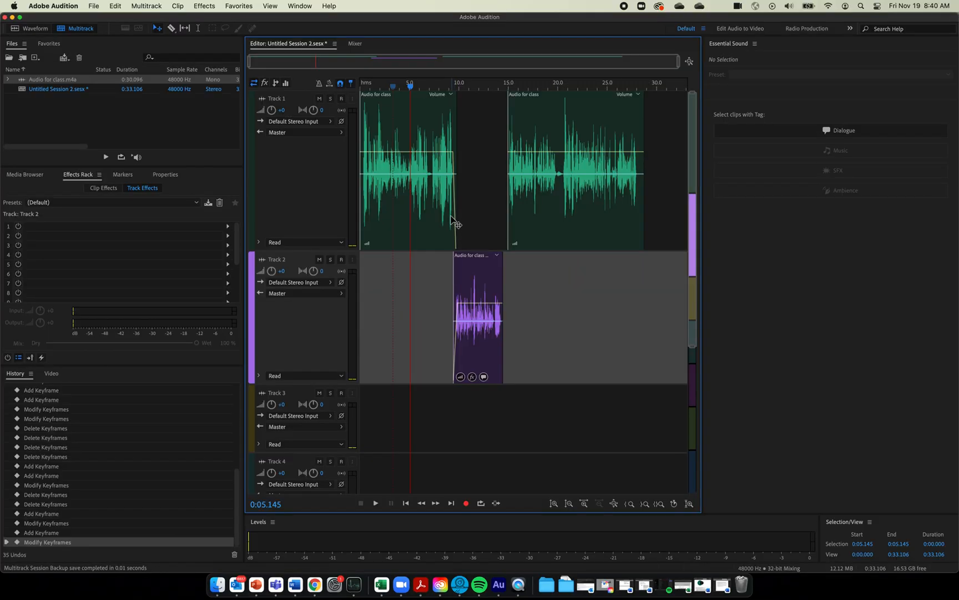
left_click(439, 83)
key("space")
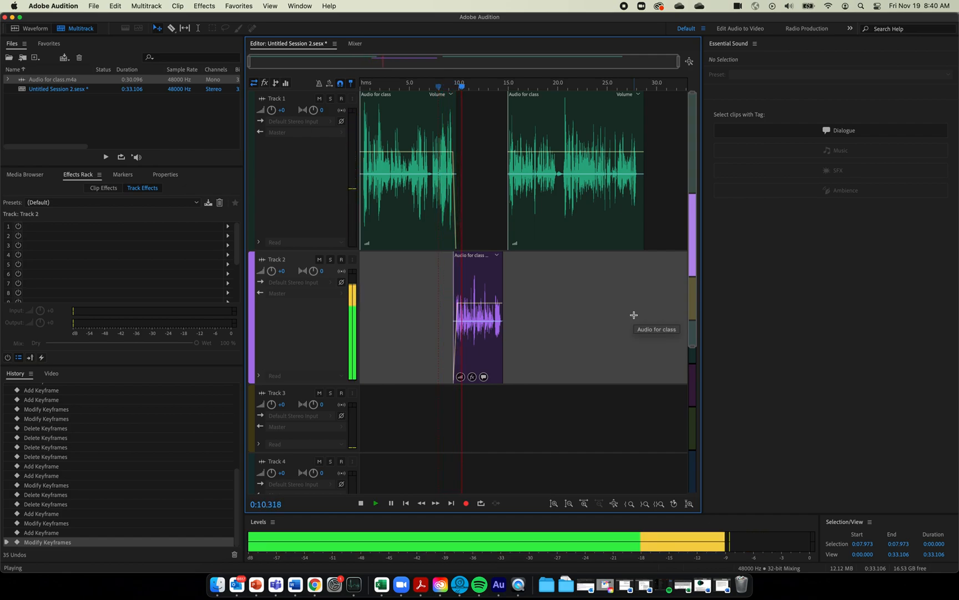
key("space")
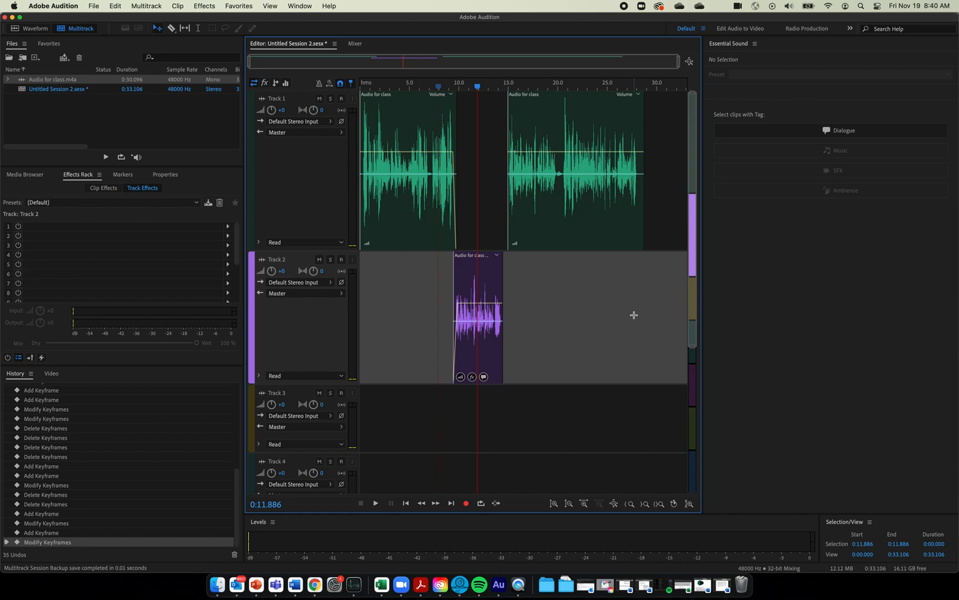
Export the whole session mixdown as 'test file for demo.wav', then bring the Adobe Spark page forward
left_click(94, 5)
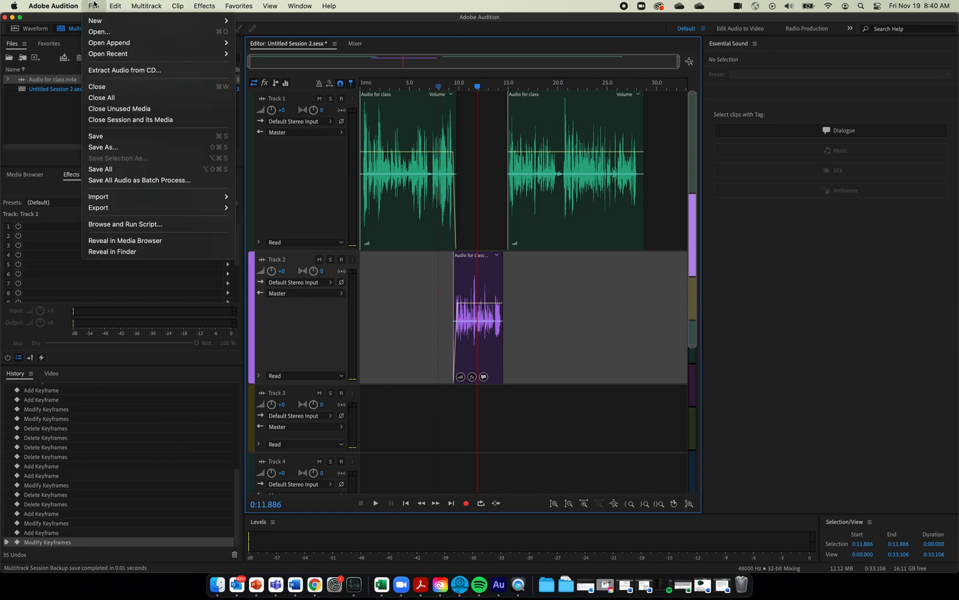
mouse_move(148, 208)
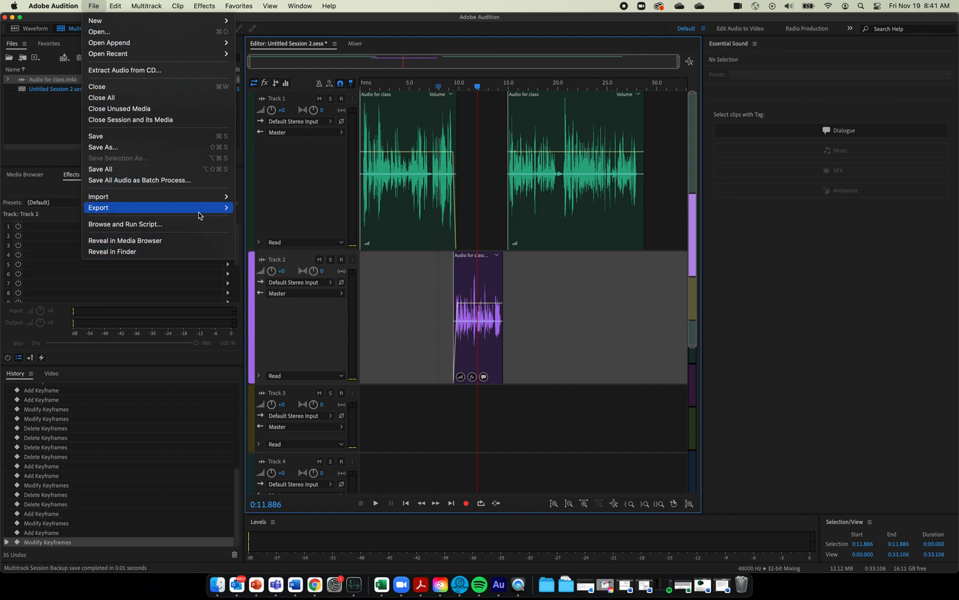
mouse_move(204, 211)
mouse_move(313, 256)
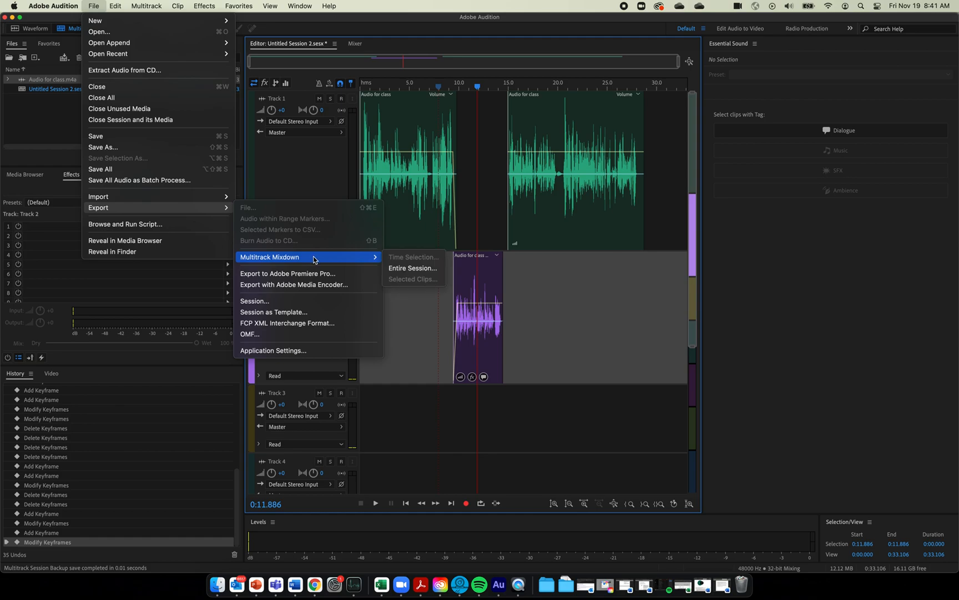
left_click(410, 267)
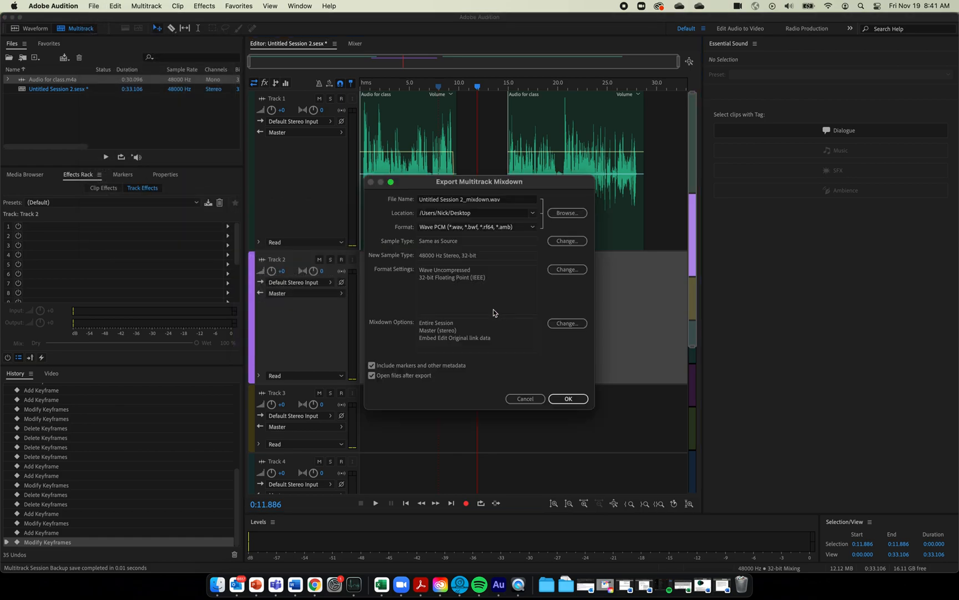
left_click(572, 213)
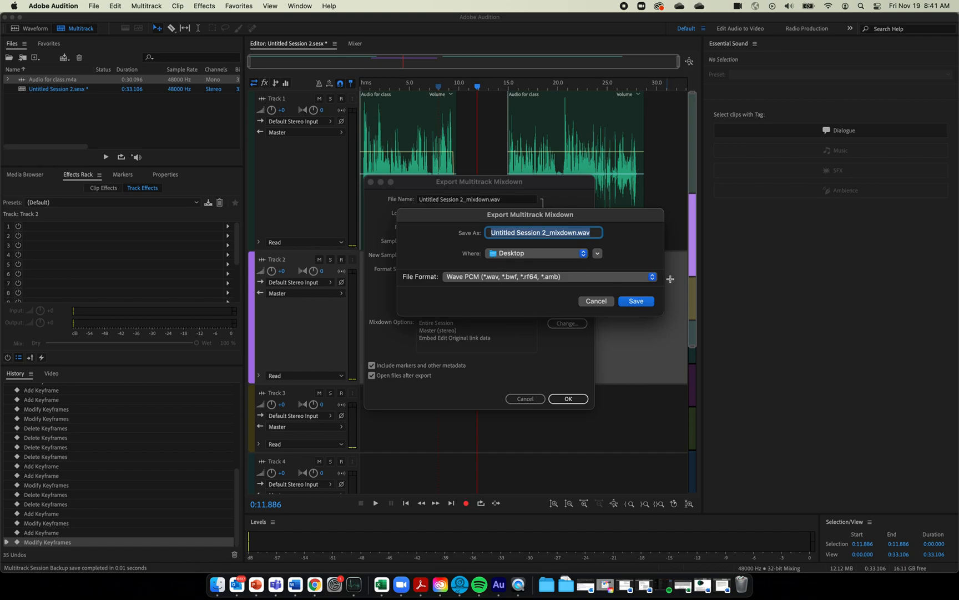
type("test file ")
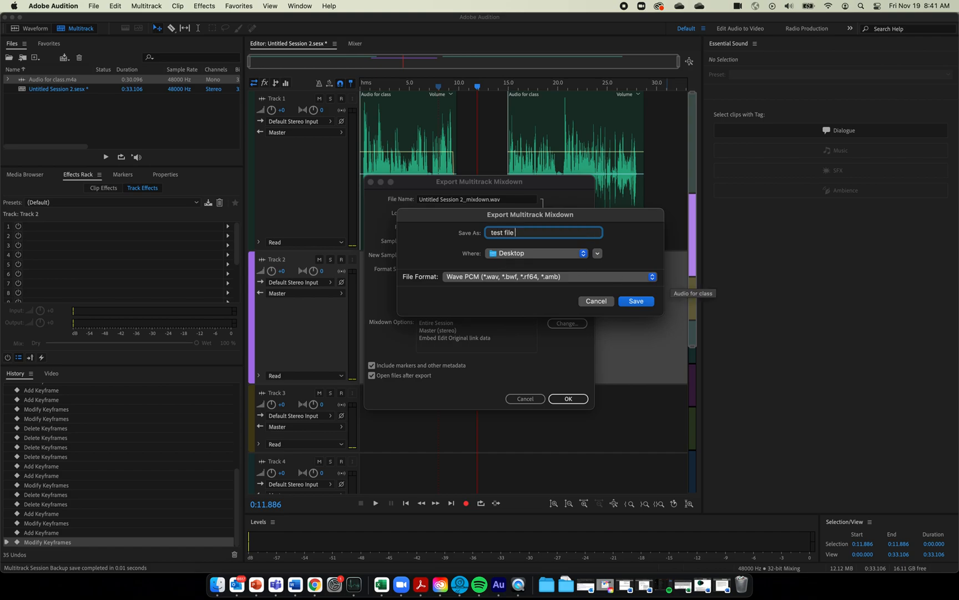
type("for demo")
left_click(645, 303)
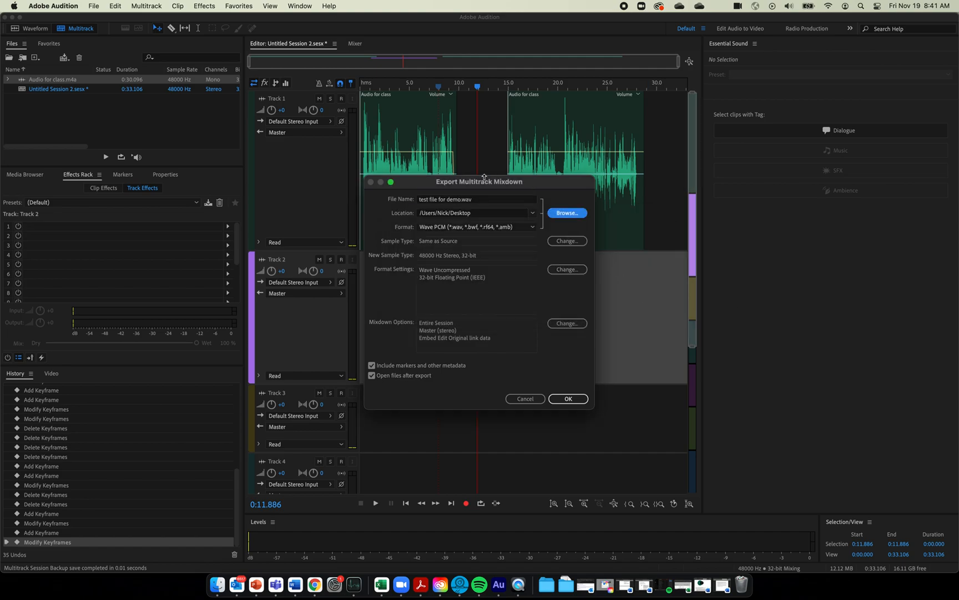
left_click(583, 401)
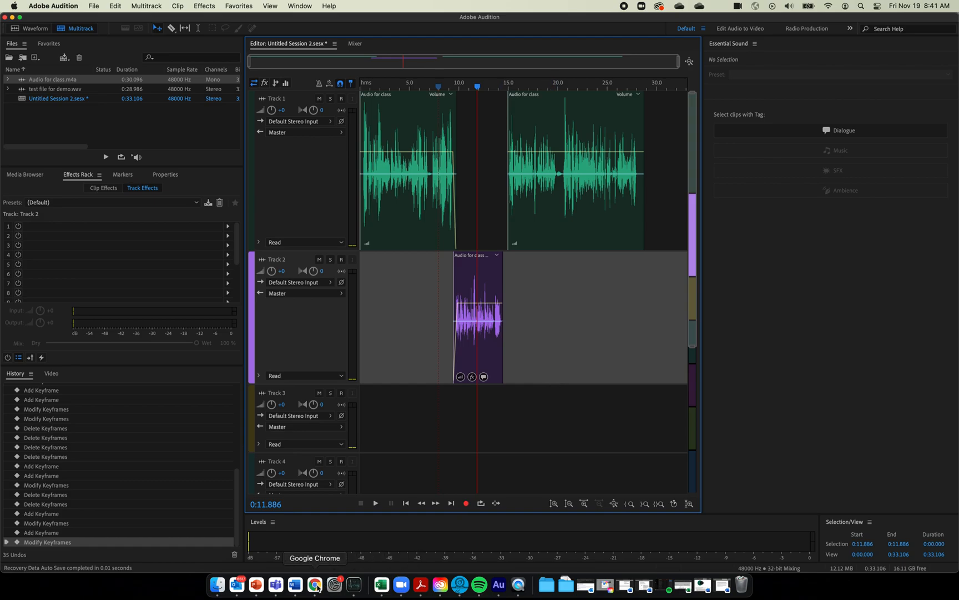
left_click(315, 584)
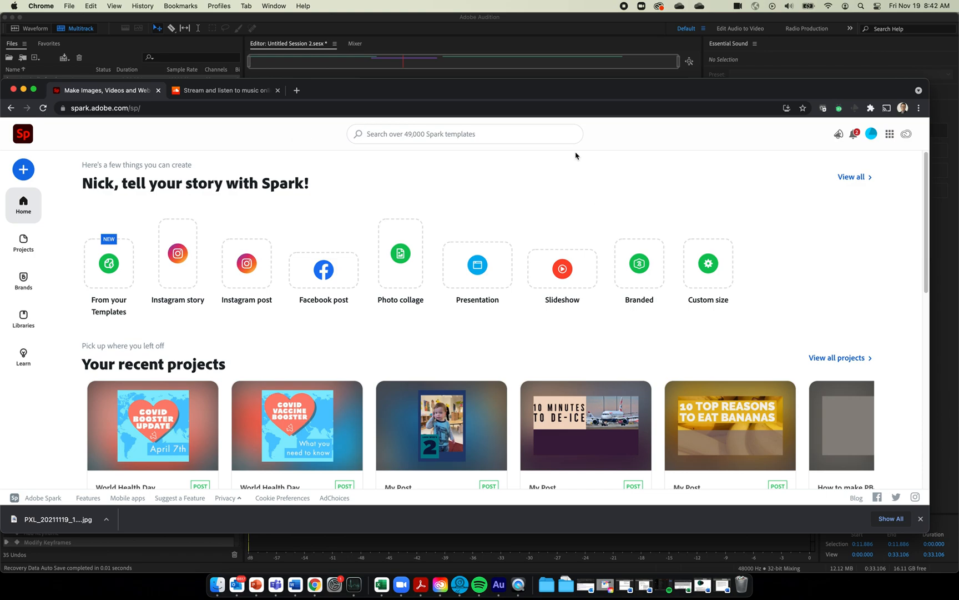
Create a new blank square Instagram post titled My Post in Adobe Spark
left_click(256, 271)
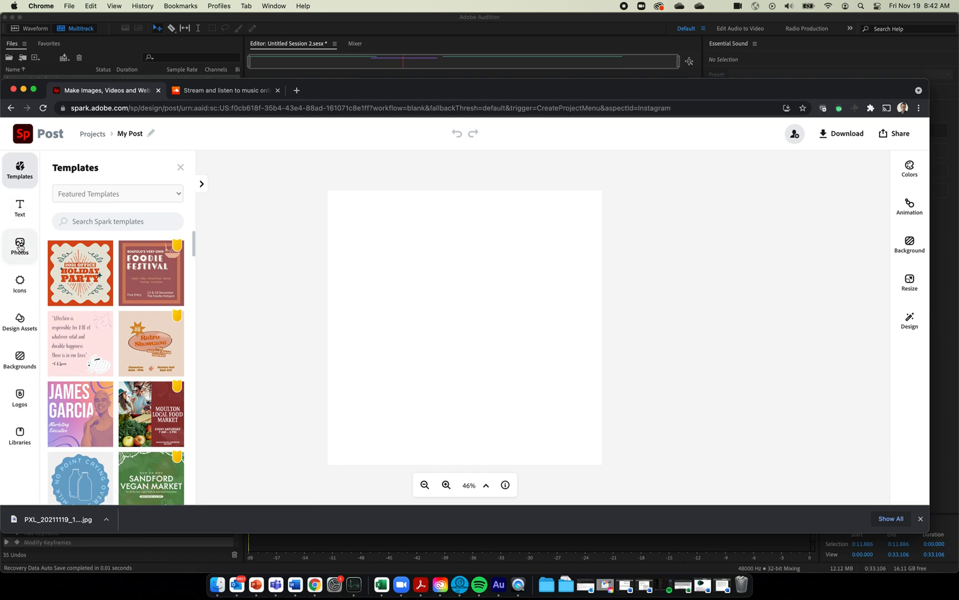
left_click(20, 247)
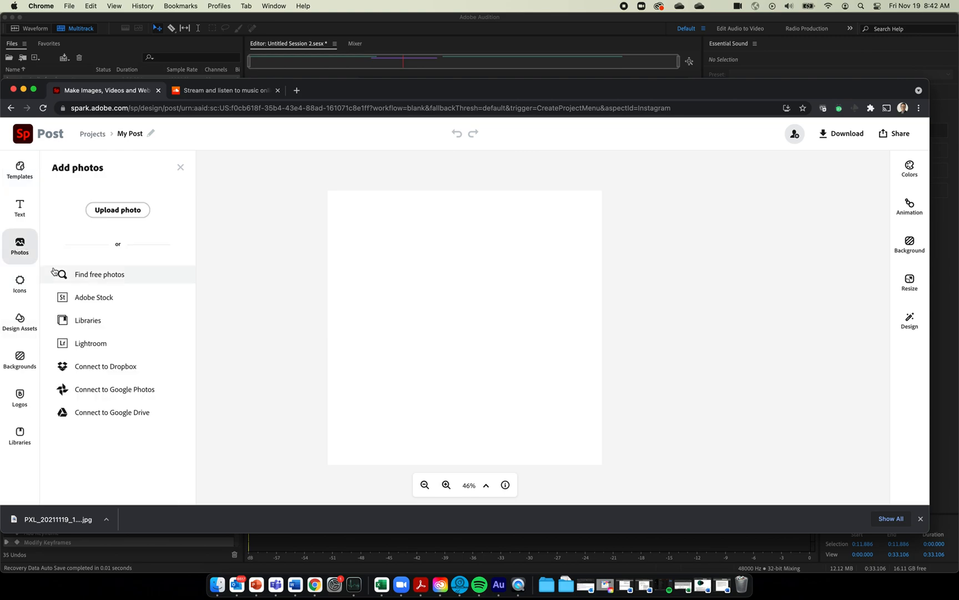
Add the arm-injection photo from a free 'vaccine' search and move it toward the upper left
left_click(115, 279)
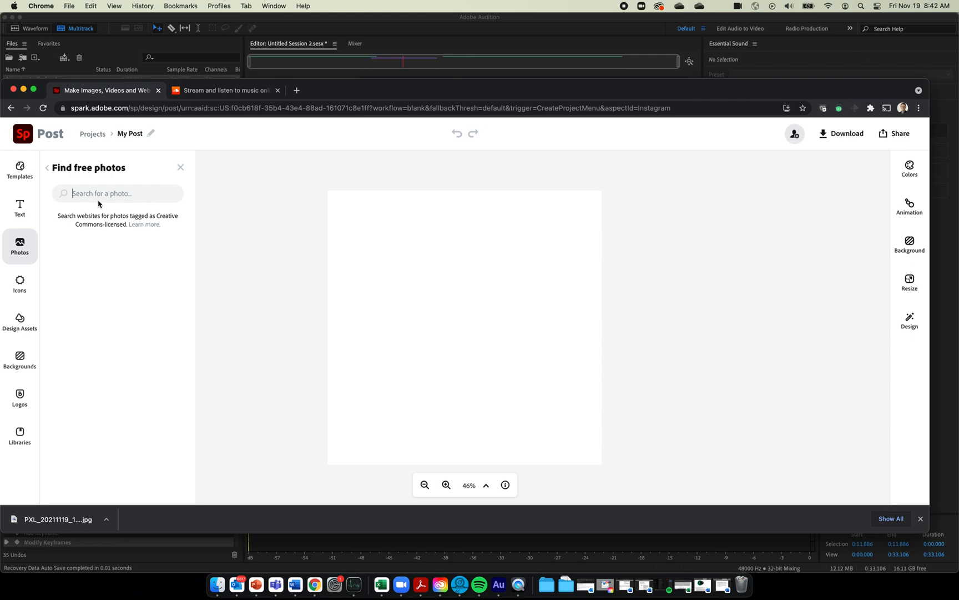
left_click(79, 192)
type("vaccine")
key("Return")
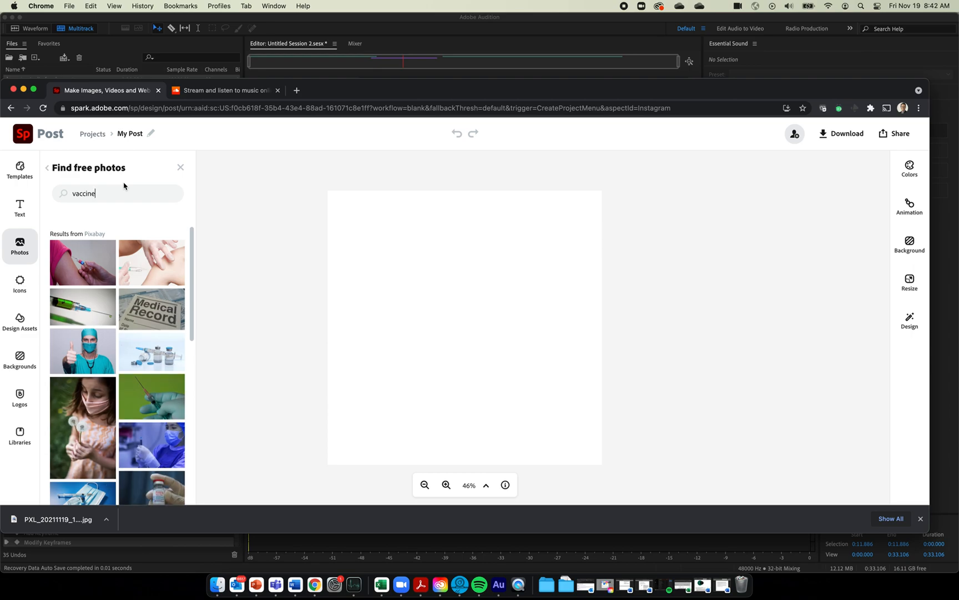
left_click(92, 260)
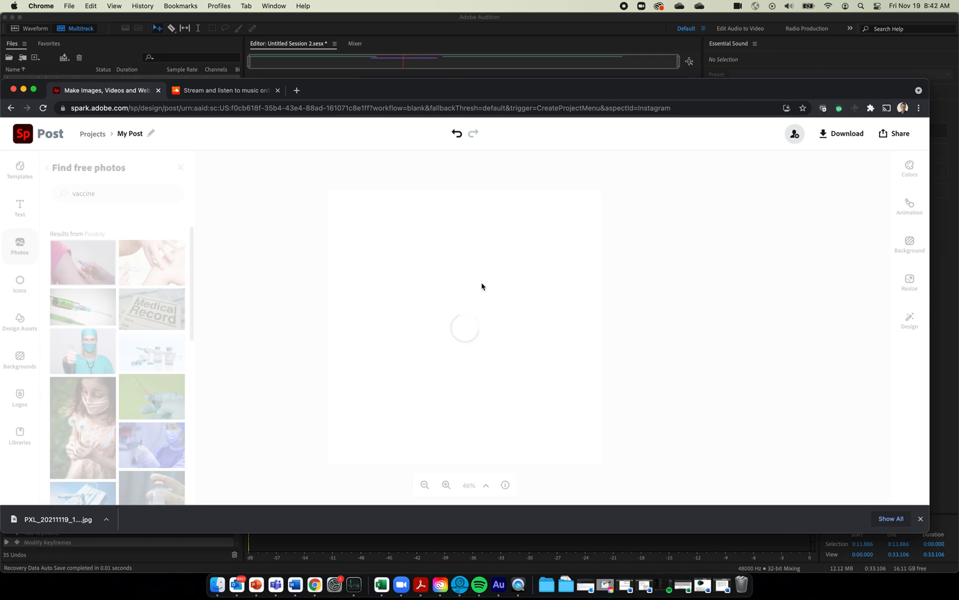
left_click(681, 295)
left_click(450, 330)
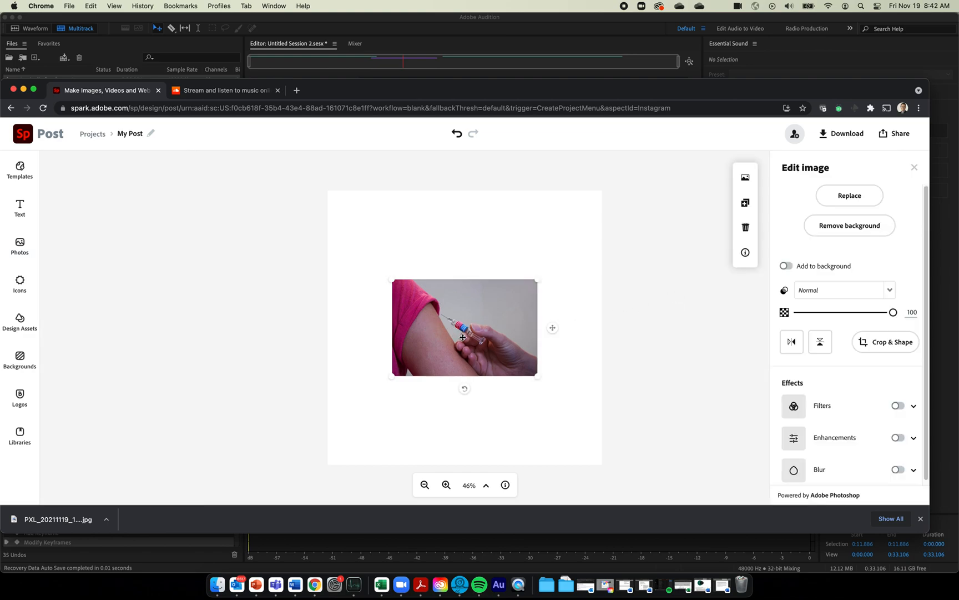
left_click_drag(463, 337, 428, 274)
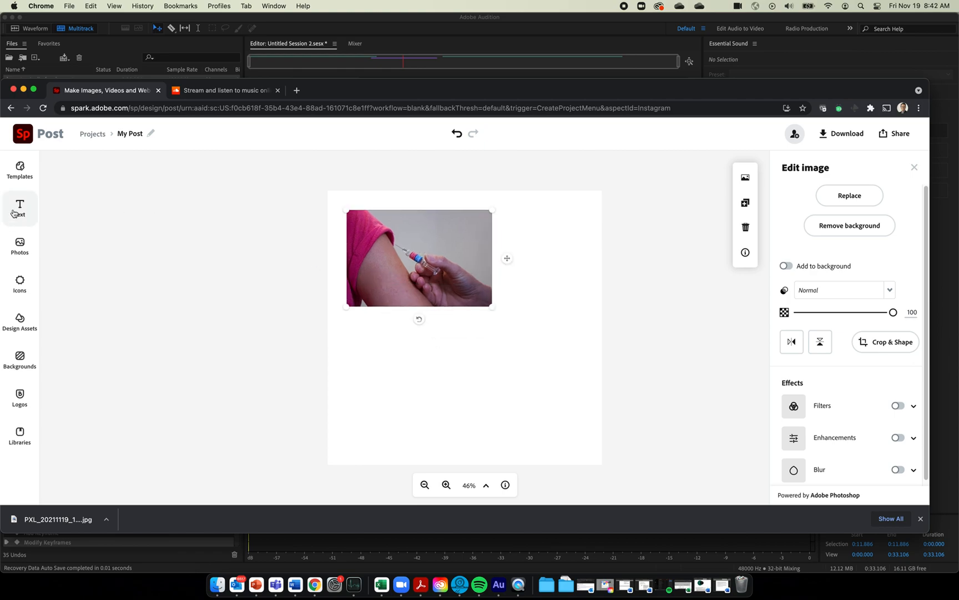
left_click(20, 169)
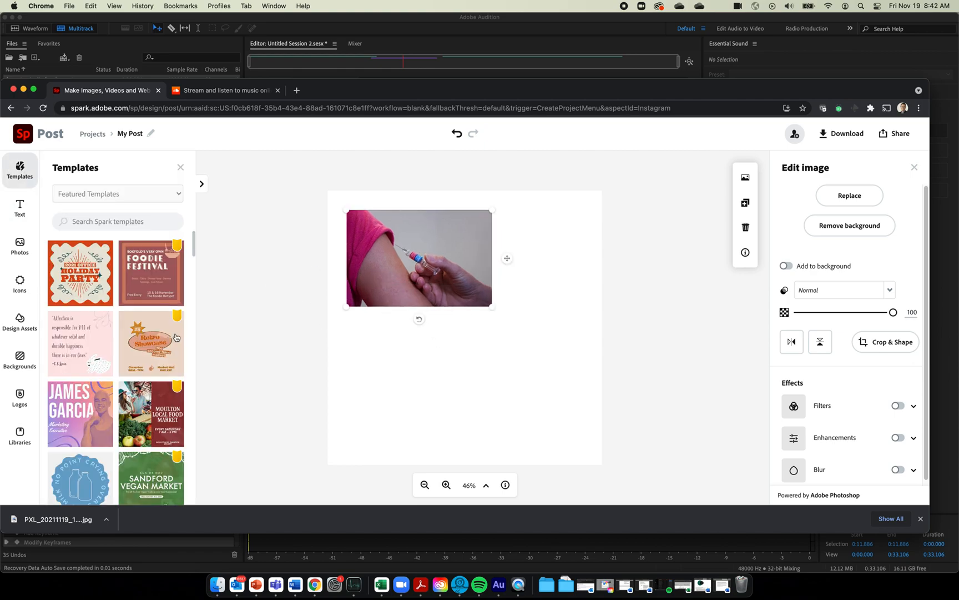
Apply the Moulton Local Food Market template from Featured Templates to the post
left_click(145, 196)
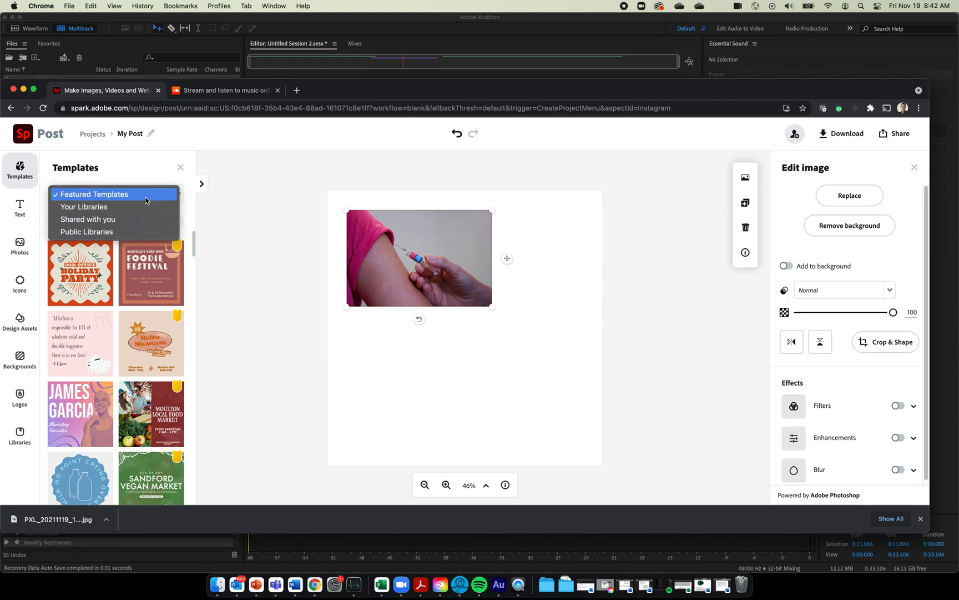
left_click(146, 195)
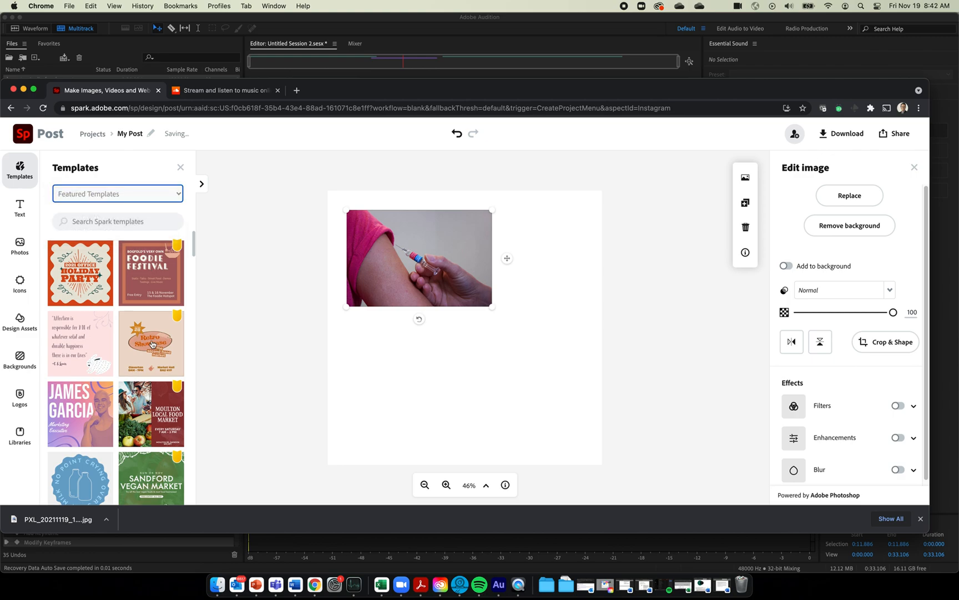
scroll(152, 344, "down", 5)
left_click(158, 256)
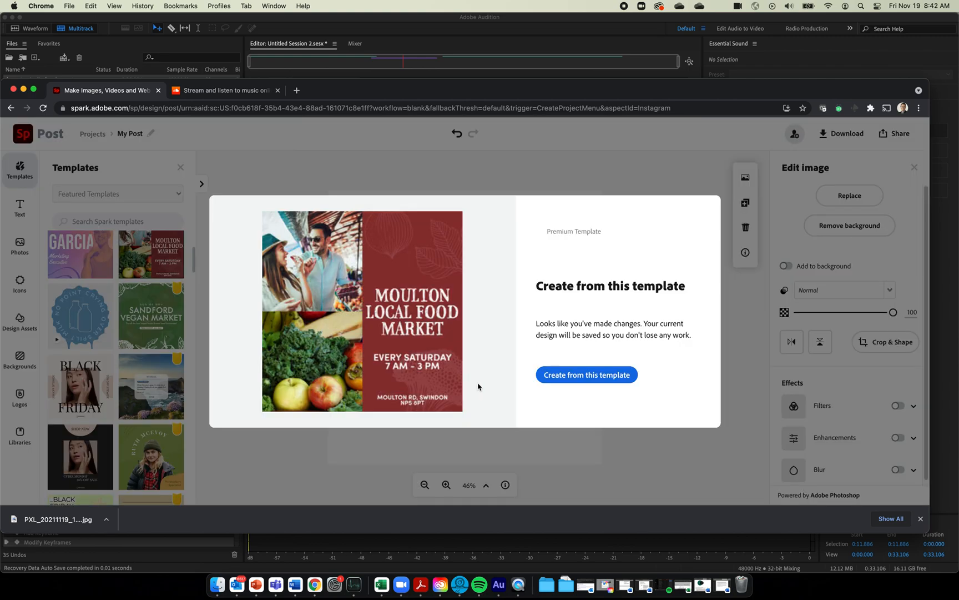
left_click(582, 380)
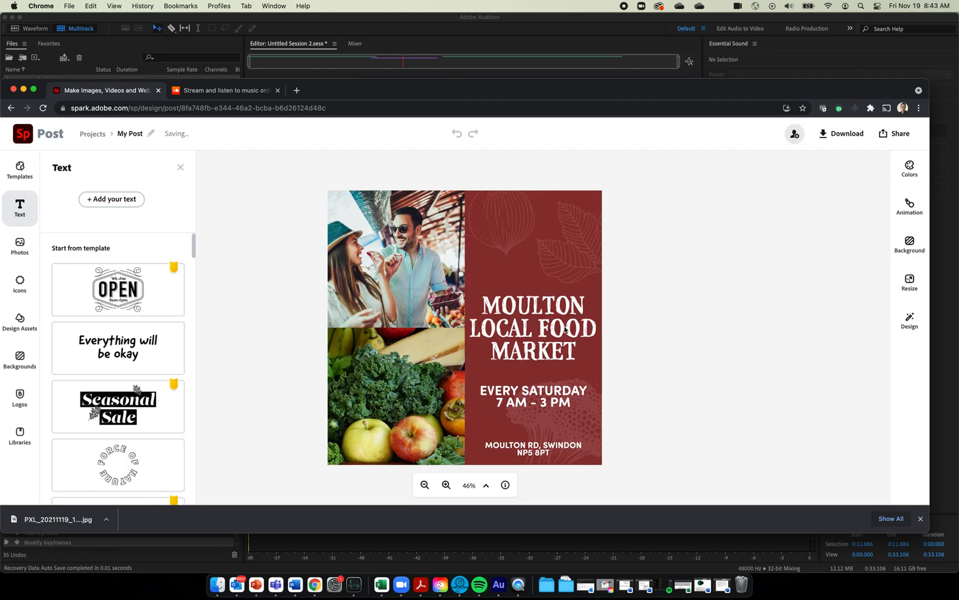
Replace the top-left template photo with the arm-injection vaccine photo
left_click(398, 229)
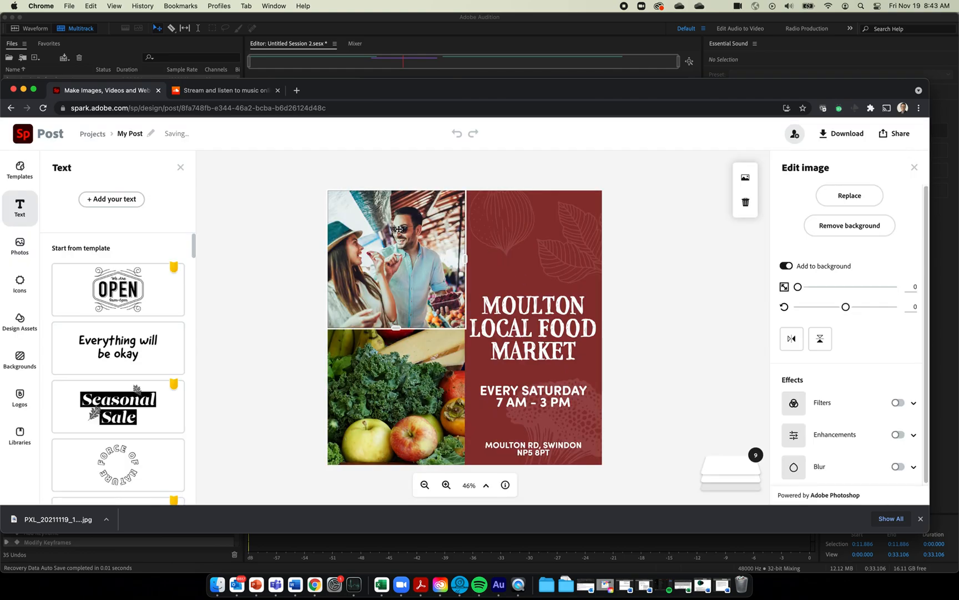
left_click(848, 196)
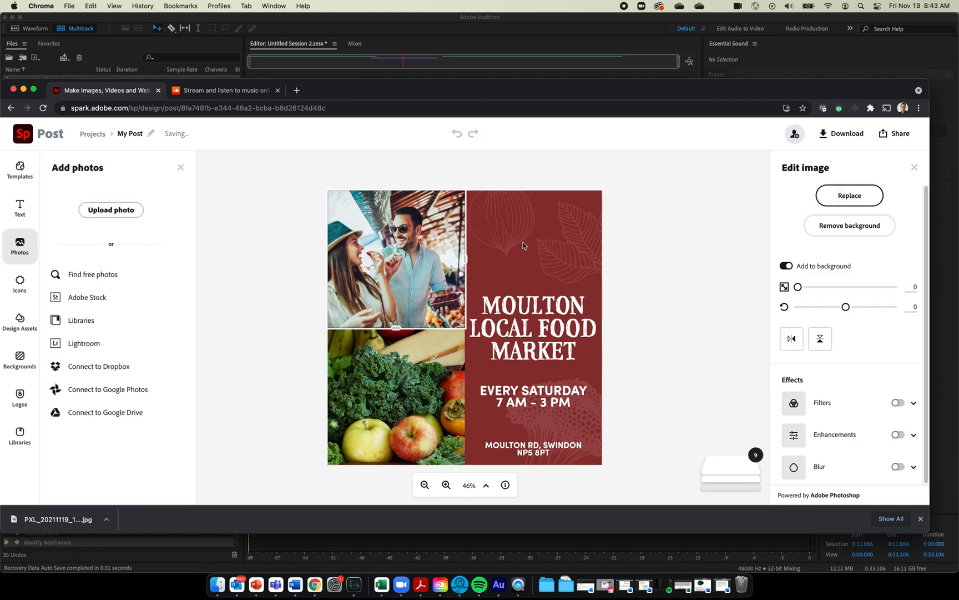
left_click(96, 275)
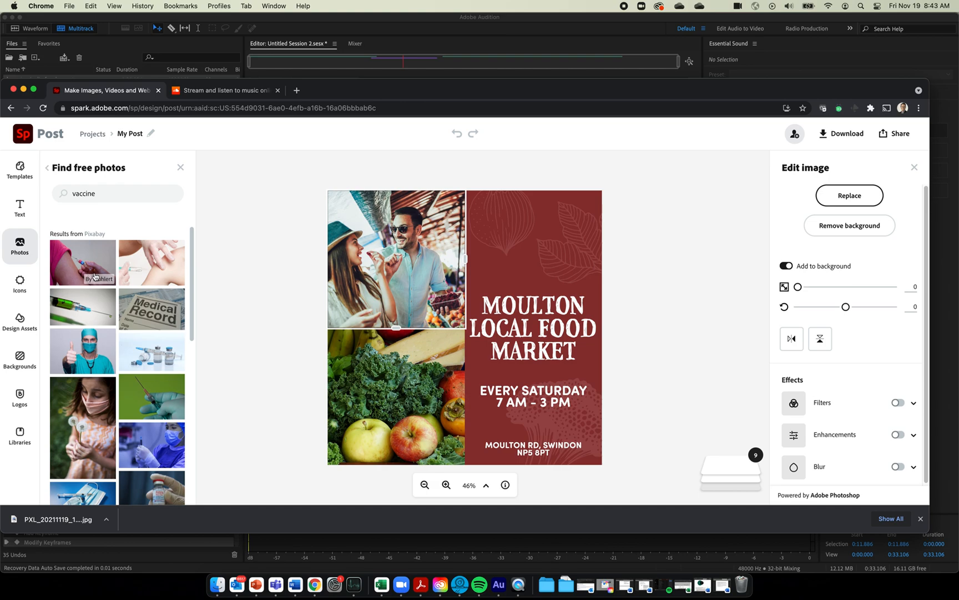
left_click(96, 263)
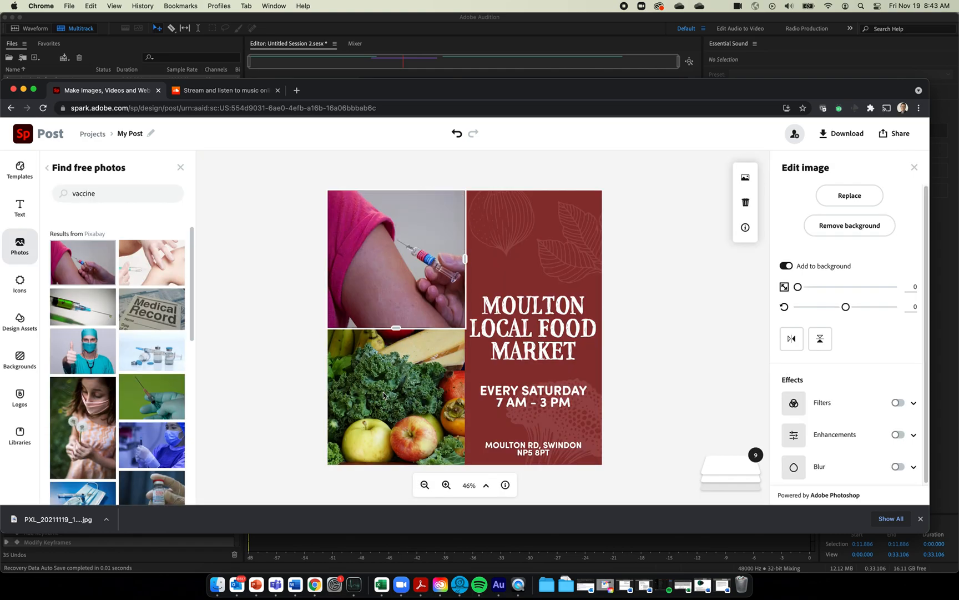
Replace the kale and fruit photo with a lab scientist from a 'health' search and reposition her
left_click(394, 388)
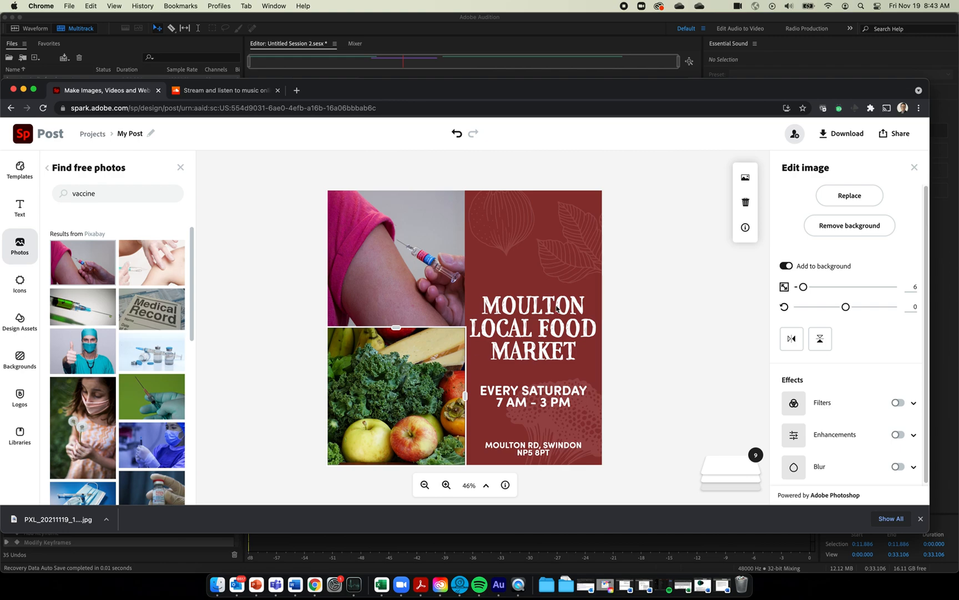
left_click(851, 196)
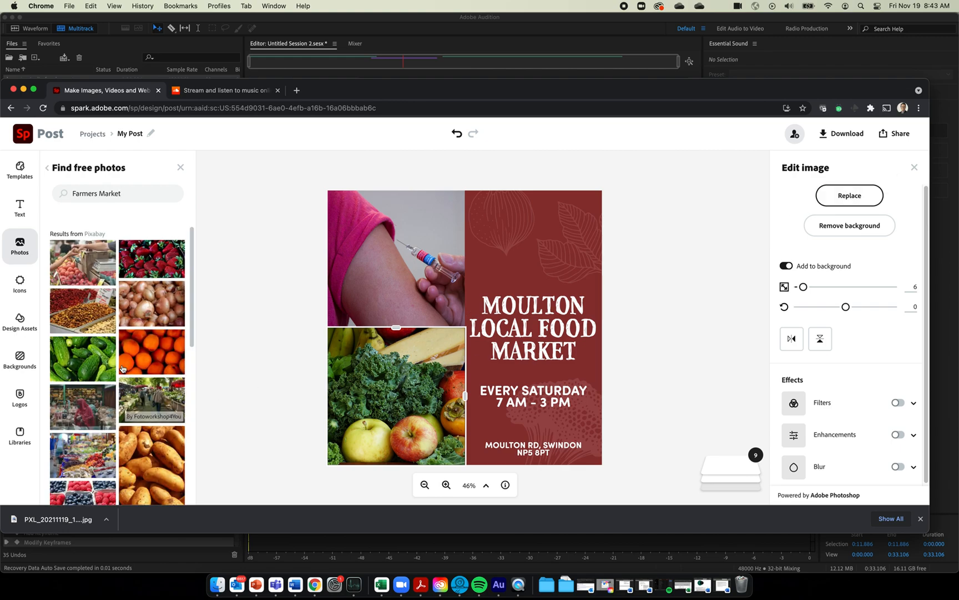
triple_click(128, 194)
type("h")
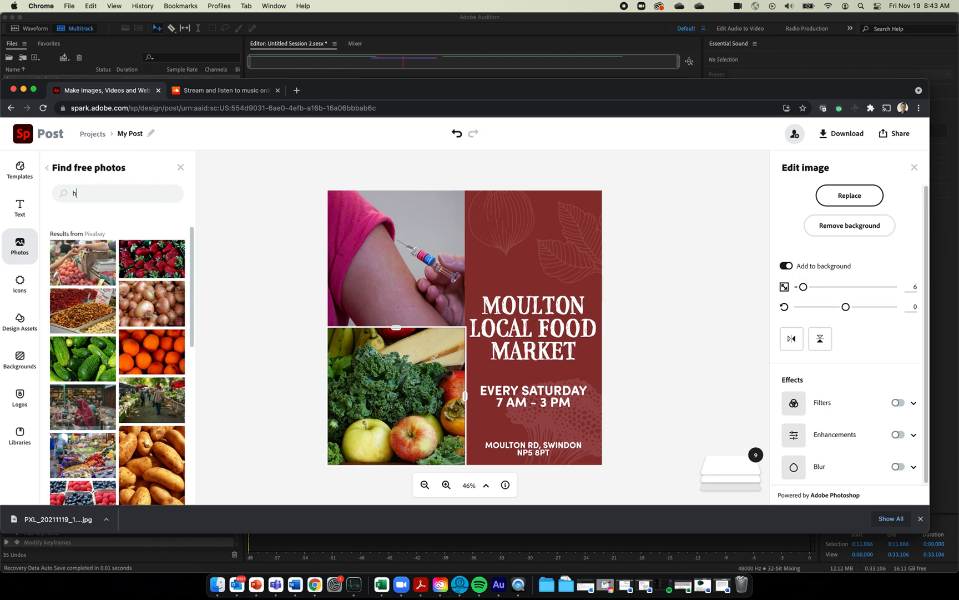
type("ealth")
key("Return")
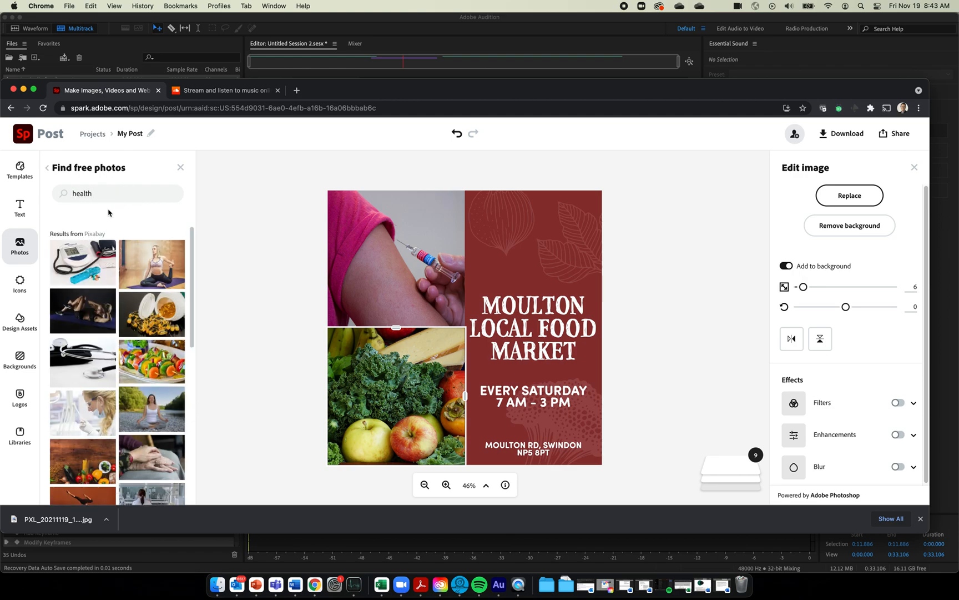
left_click(66, 426)
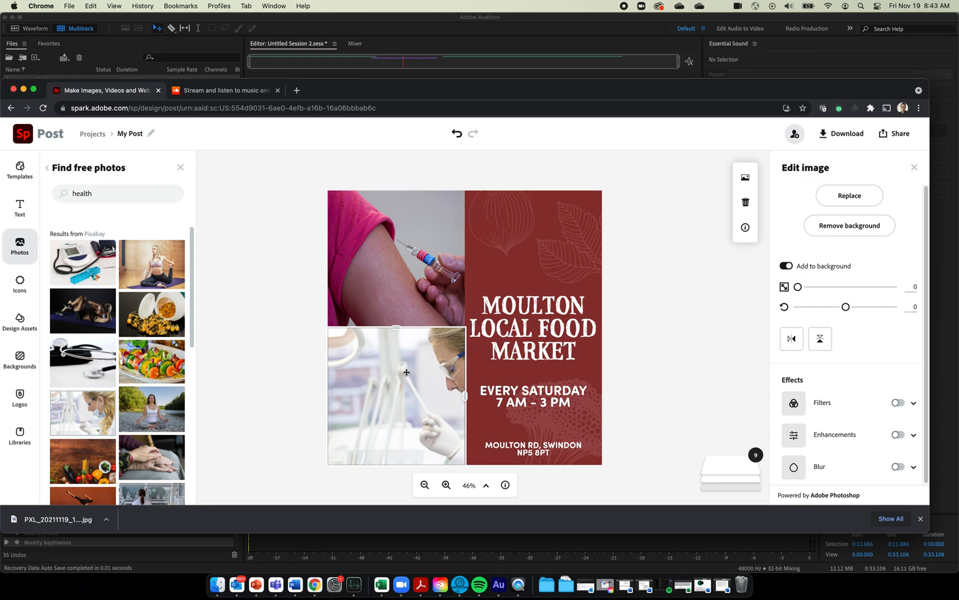
left_click_drag(413, 380, 391, 385)
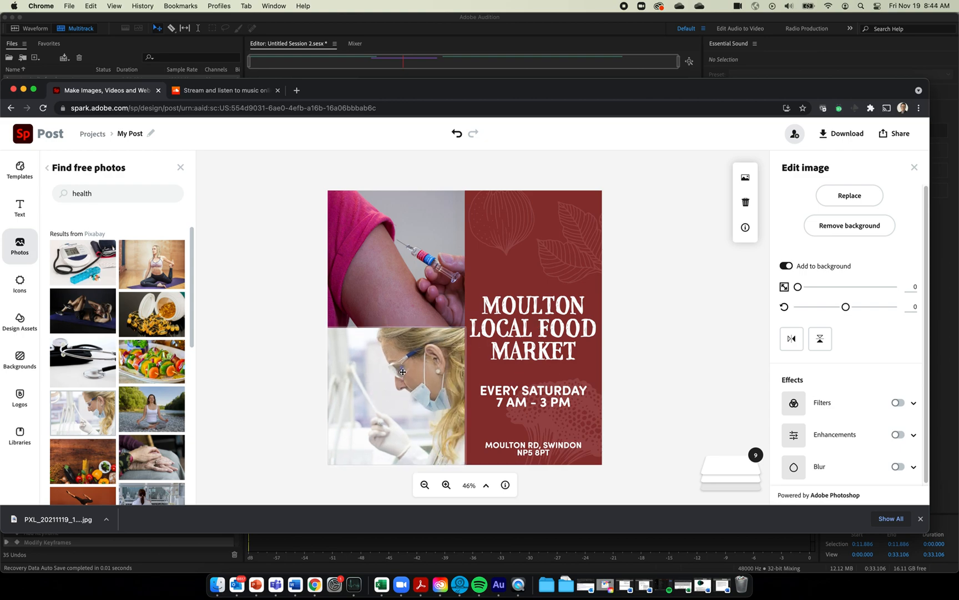
left_click(549, 305)
double_click(550, 306)
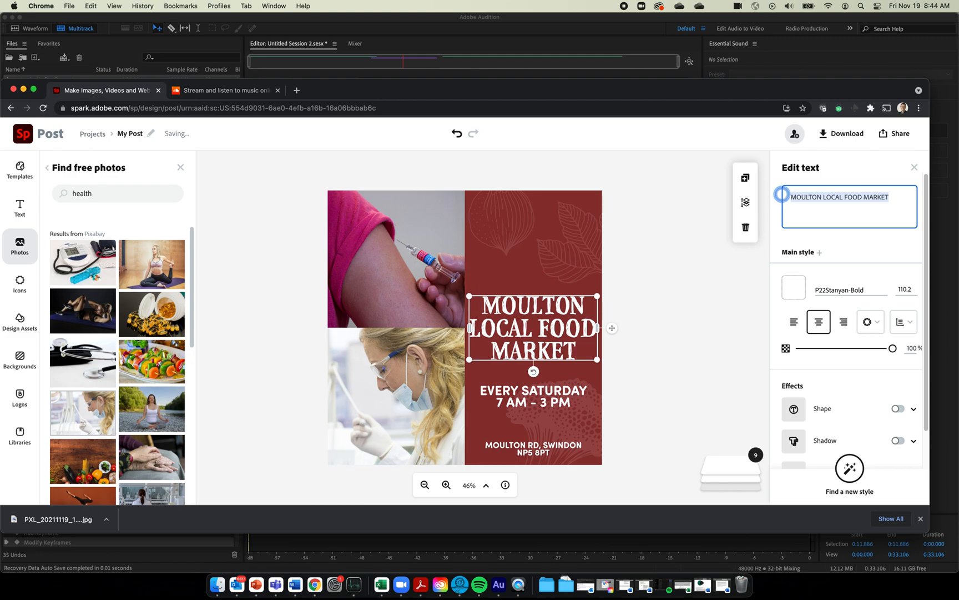
Retitle the poster 'Vaccine Approved For Kids' and change the hours line to 'Listen to the latest COVID news.'
type("Vaccine Approved For ")
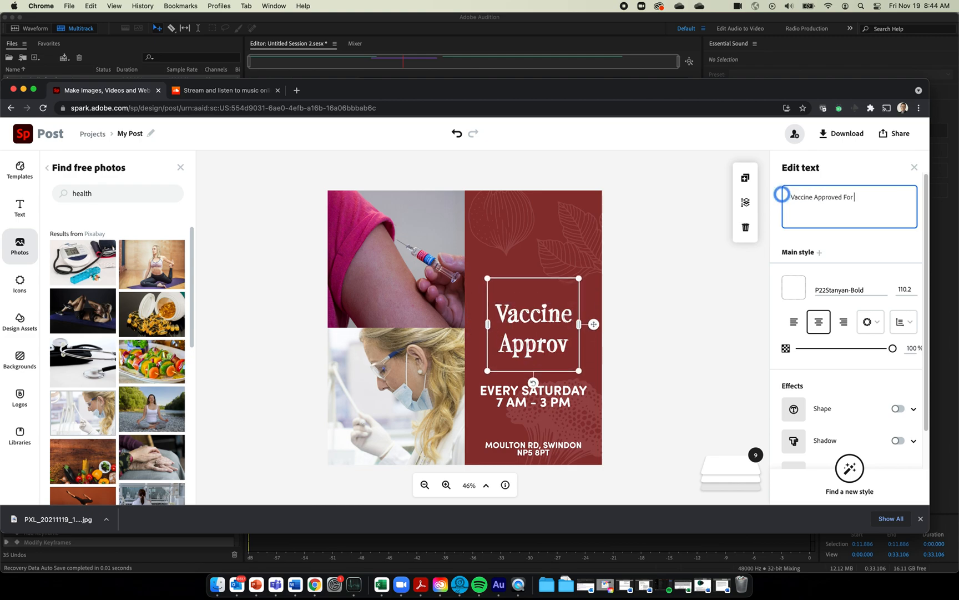
type("Kids")
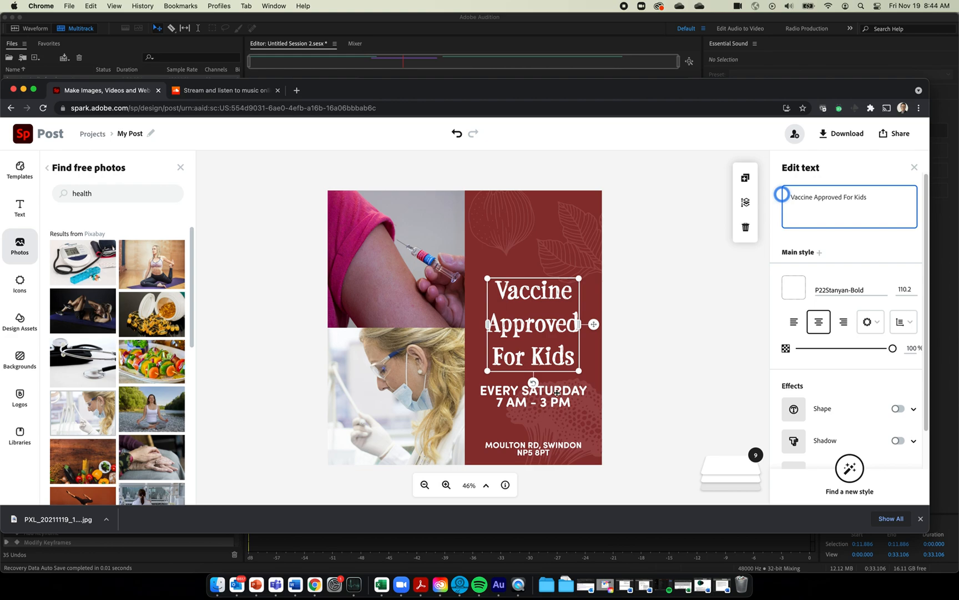
double_click(557, 392)
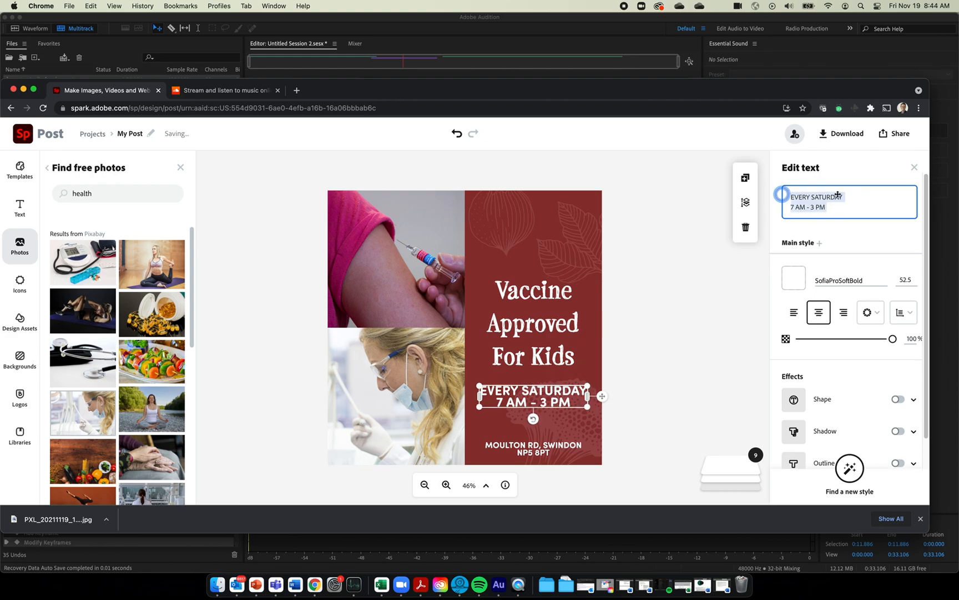
type("Listen t")
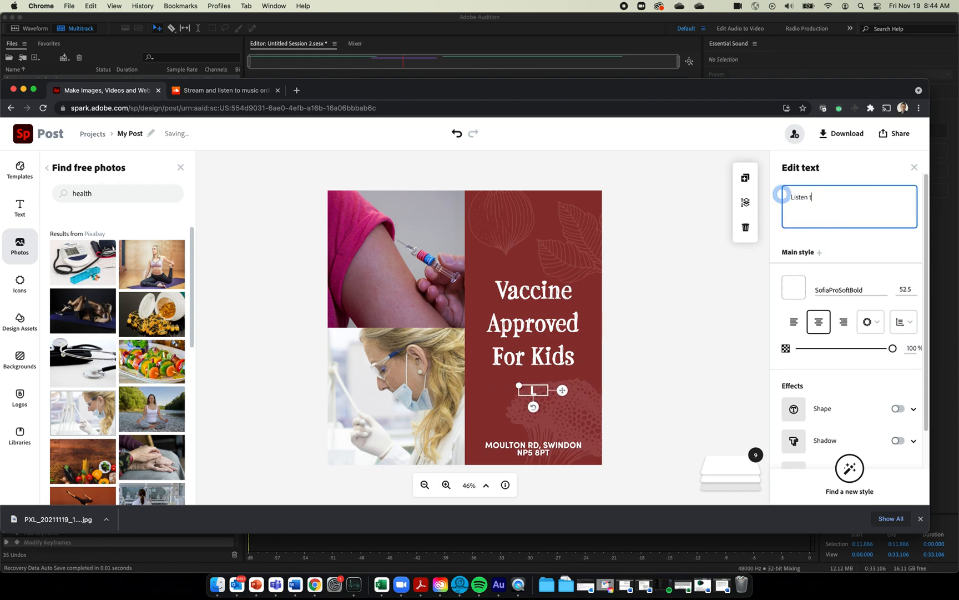
type("o the latest ")
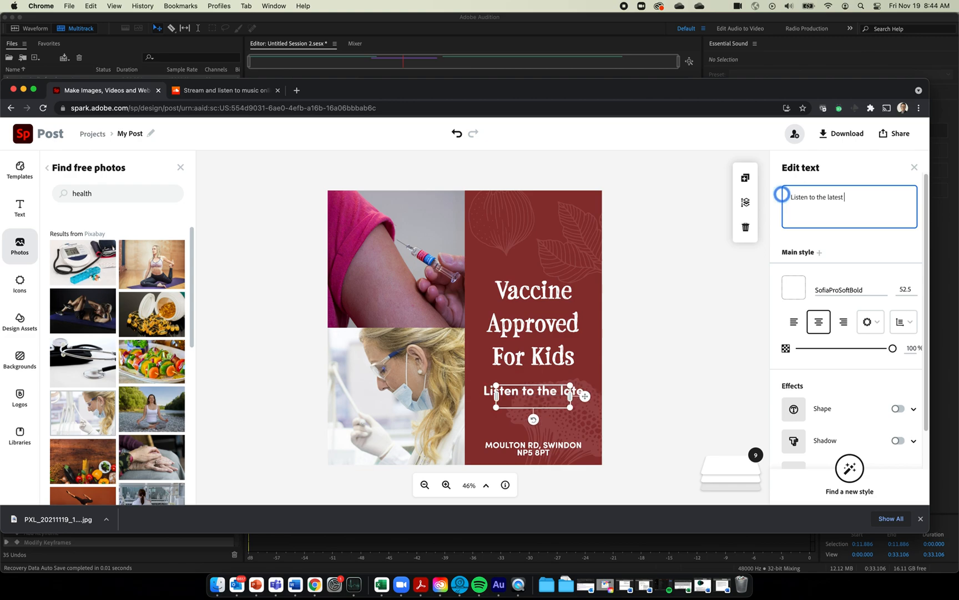
type("COVID news.")
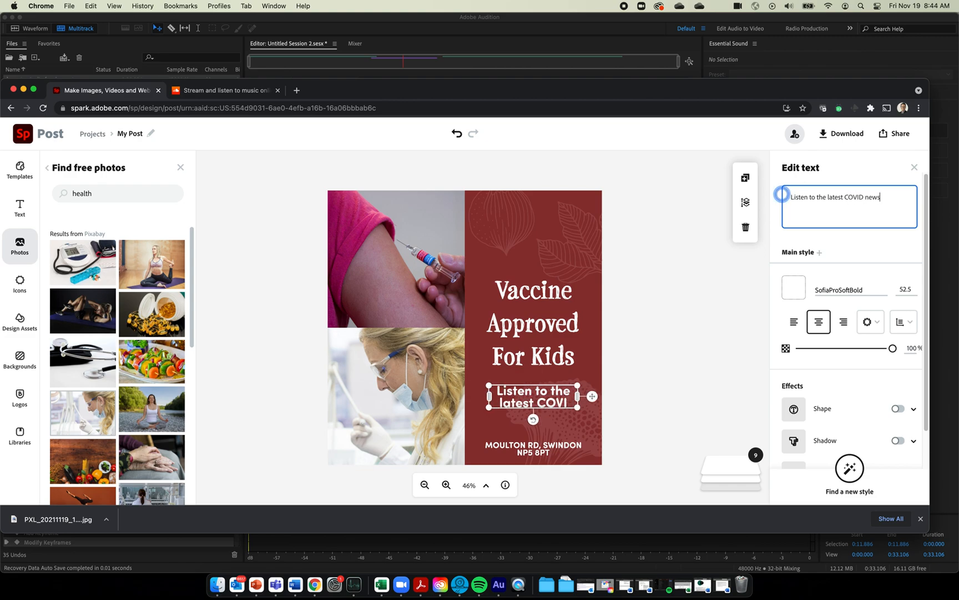
left_click(548, 450)
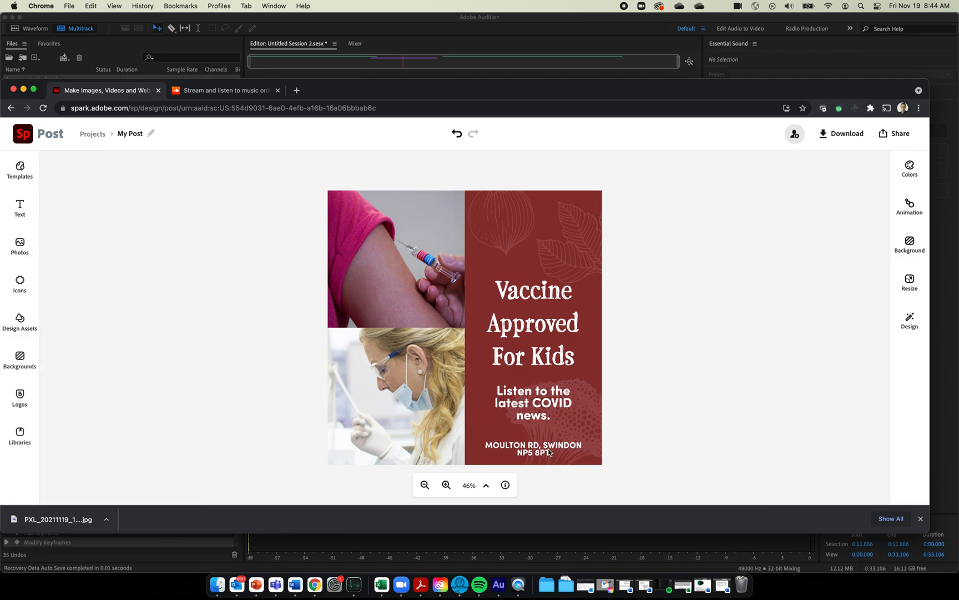
left_click(547, 445)
Delete the address line, the broccoli artwork and both leaf images from the poster
left_click(546, 445)
key("Delete")
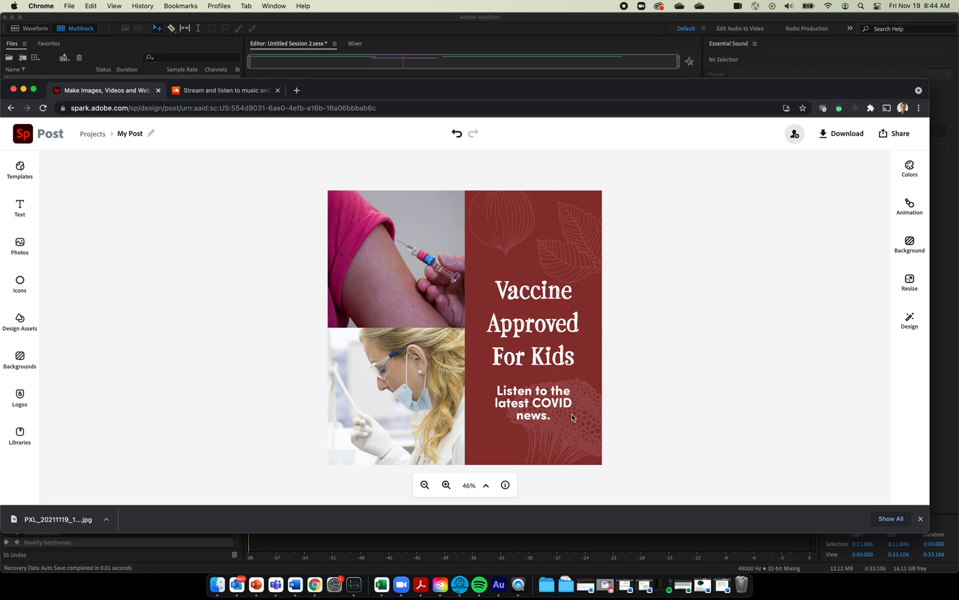
left_click(578, 428)
key("Delete")
left_click(565, 252)
key("Delete")
left_click(513, 225)
key("Delete")
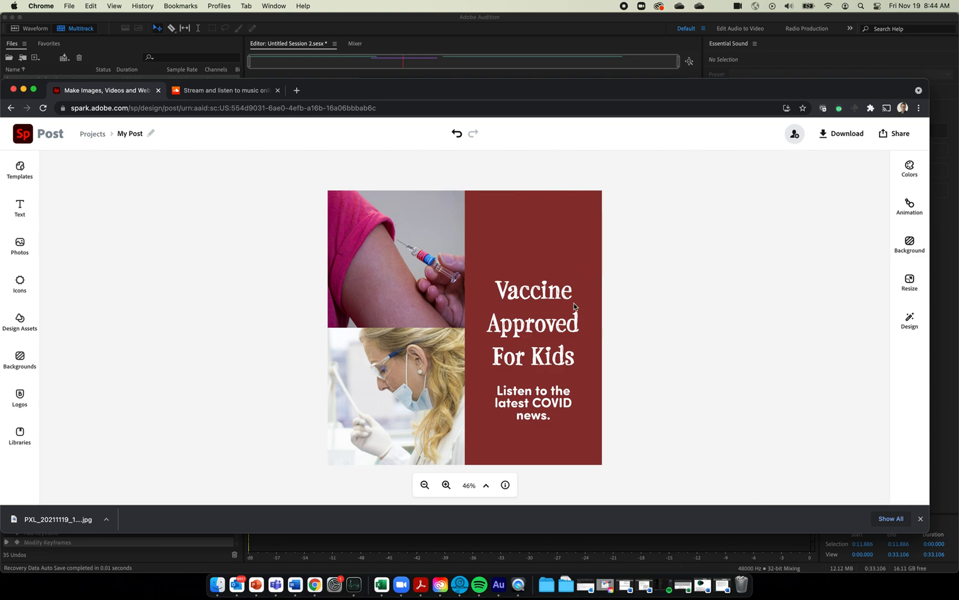
Set both the Vaccine Approved For Kids heading and the COVID news subtitle to Bebas Neue
left_click(564, 302)
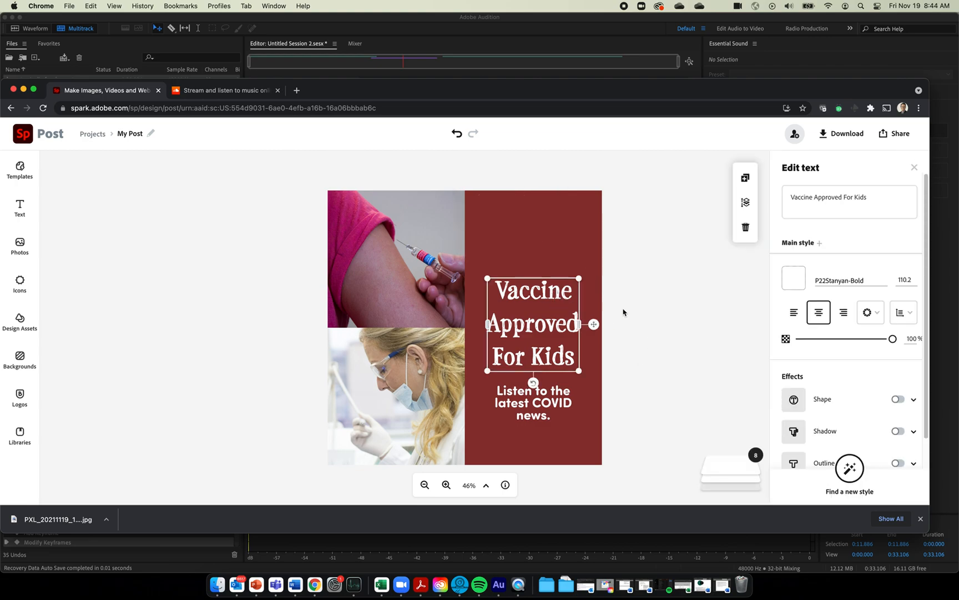
scroll(850, 467, "down", 2)
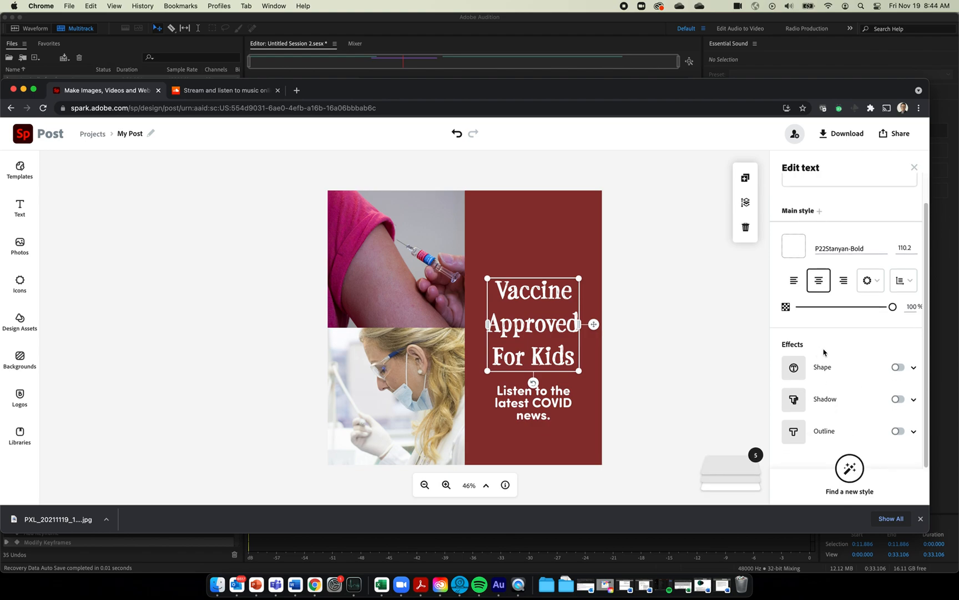
left_click(874, 247)
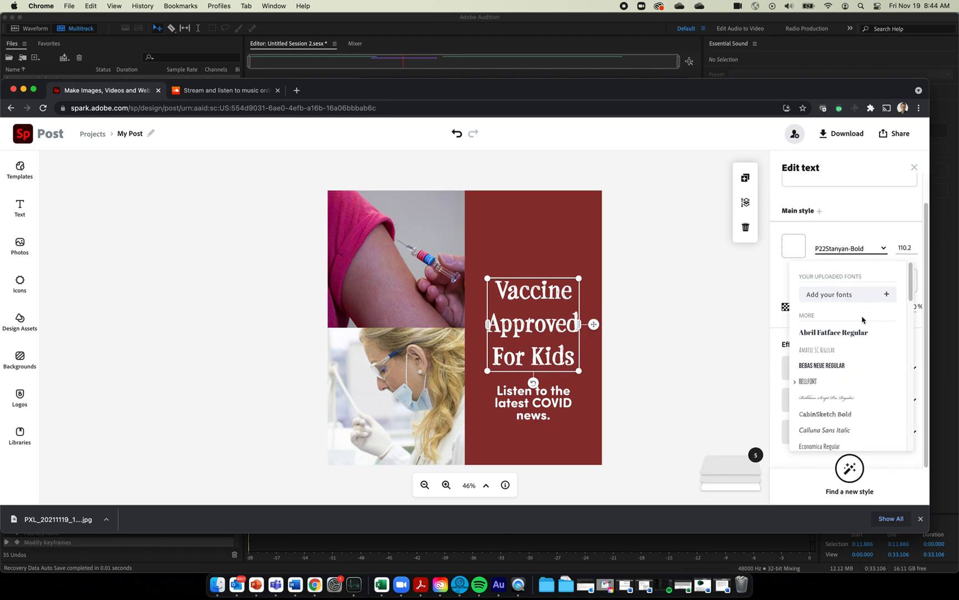
left_click(849, 366)
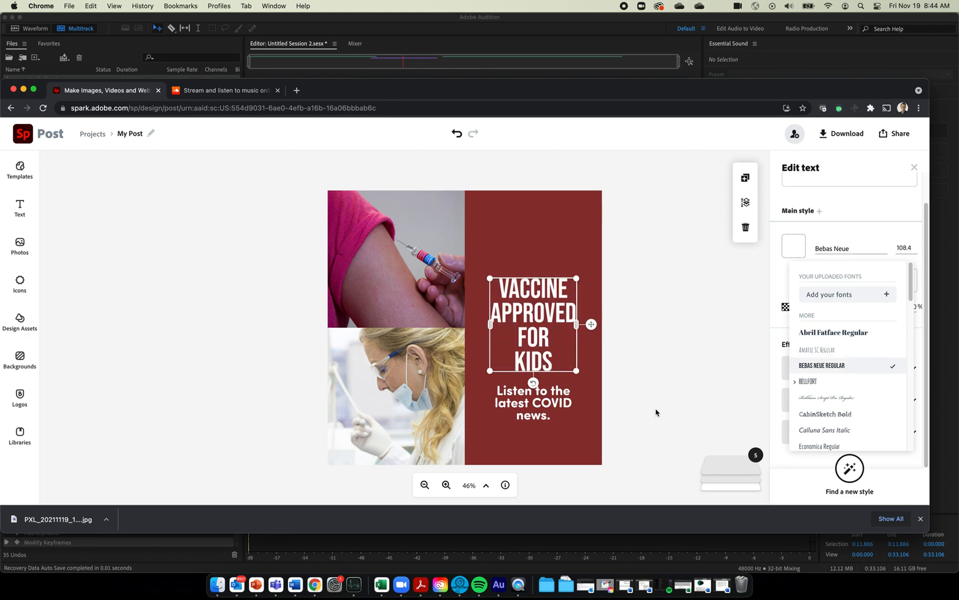
left_click(507, 410)
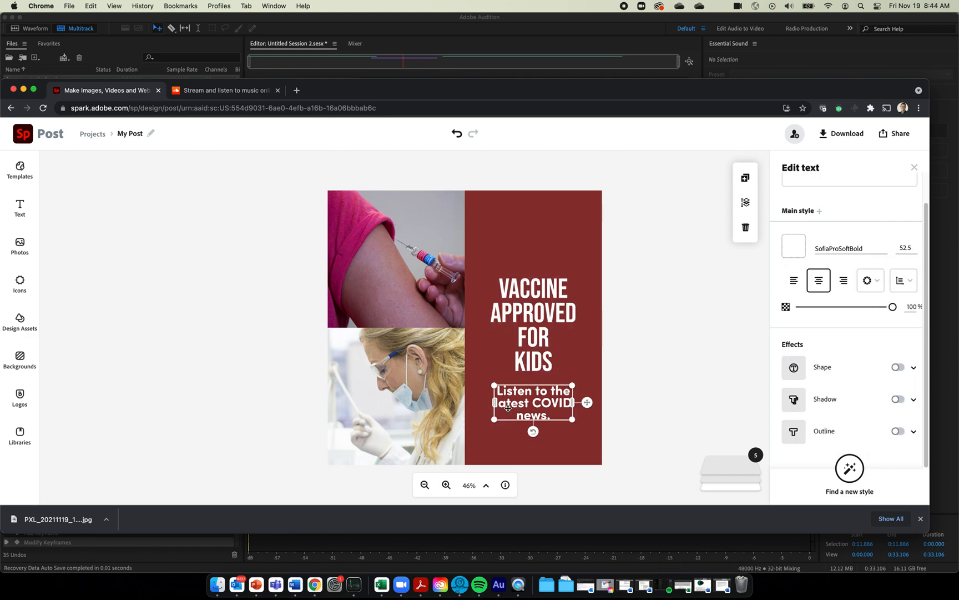
left_click(857, 250)
left_click(851, 365)
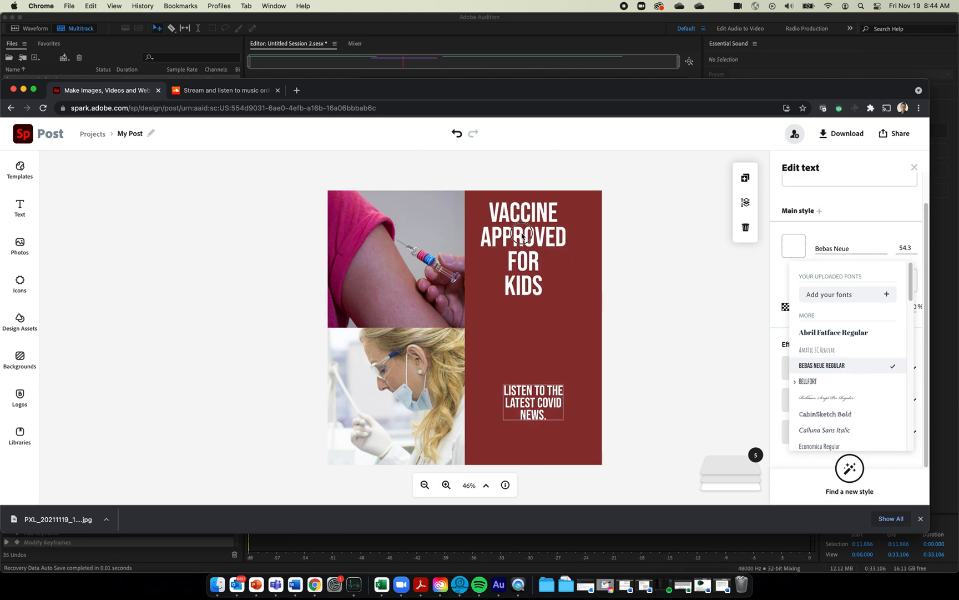
Enlarge the heading to fill the red panel, then enlarge the subtitle and centre it beneath
left_click(539, 282)
left_click_drag(565, 294, 593, 348)
left_click(534, 407)
left_click_drag(563, 420, 595, 453)
left_click_drag(536, 407, 523, 377)
left_click(677, 342)
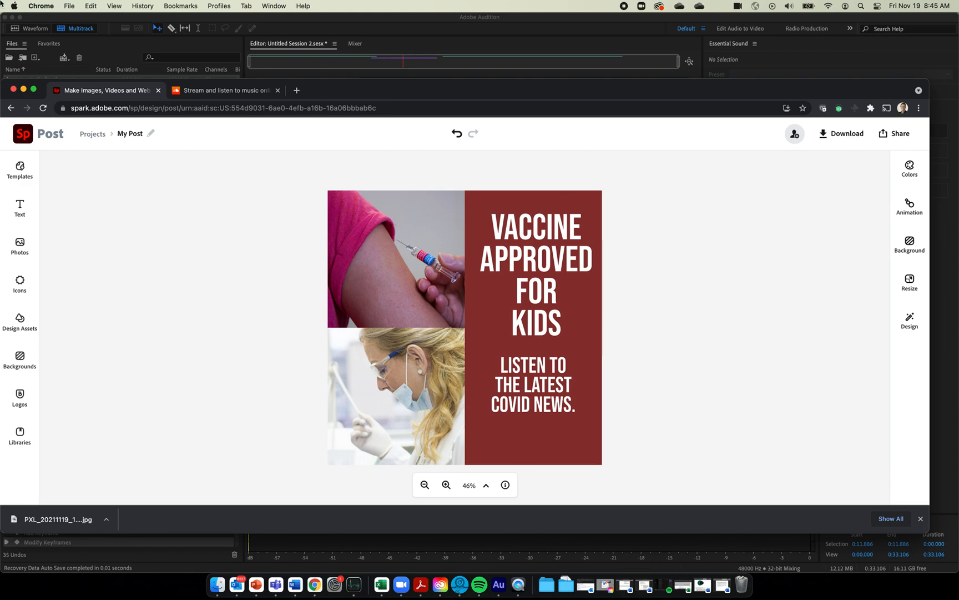
Search the icon library for 'audio' and add the microphone icon to the poster
left_click(20, 283)
type("spark")
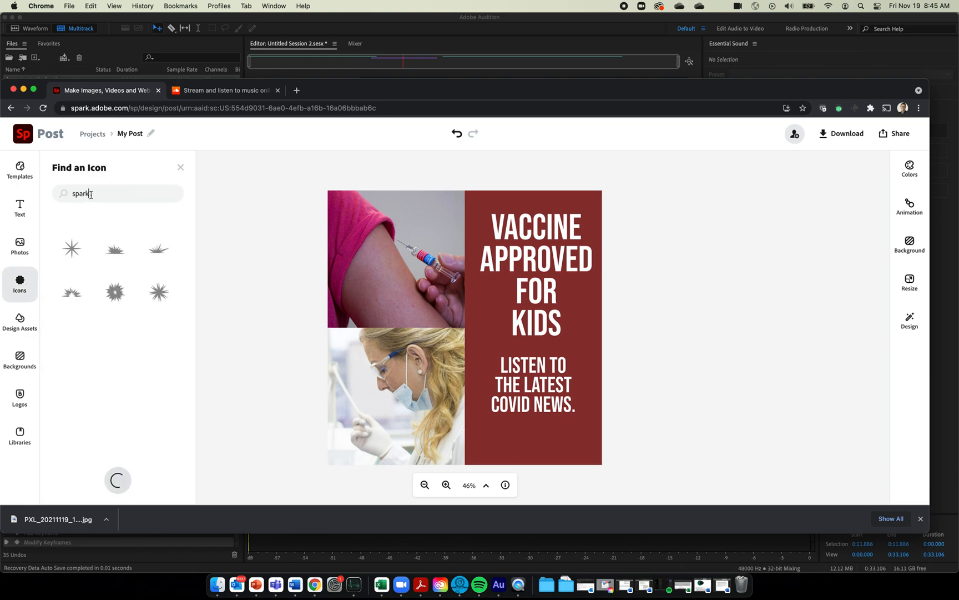
double_click(90, 194)
type("audio")
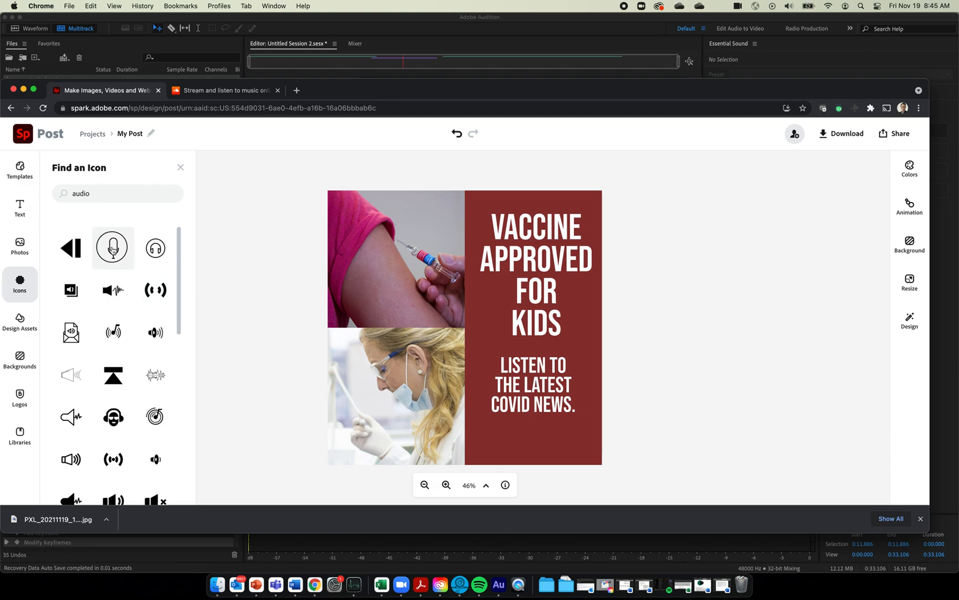
left_click(113, 251)
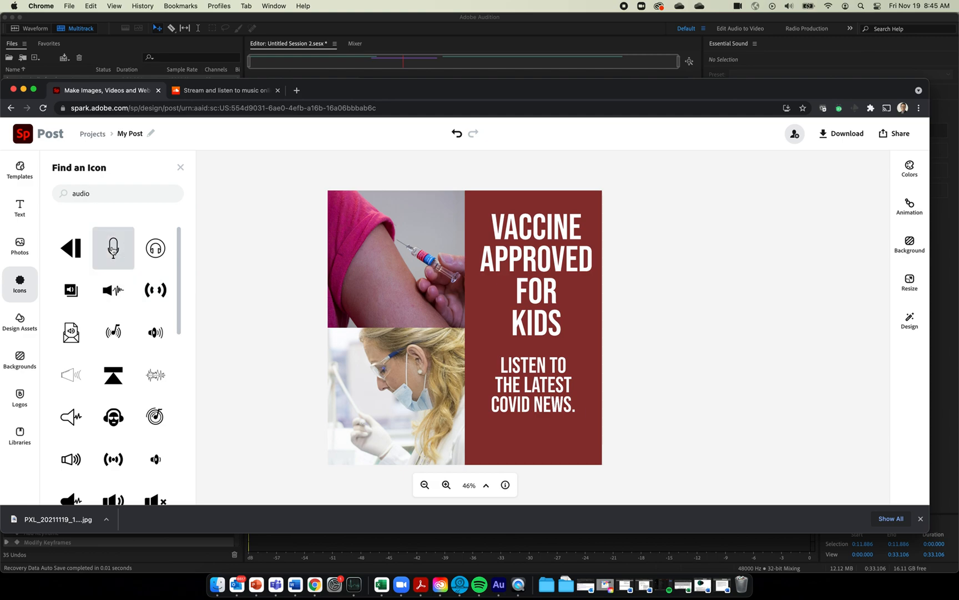
Place the microphone over the bottom text, make it white and mostly transparent, and enlarge it
left_click(395, 210)
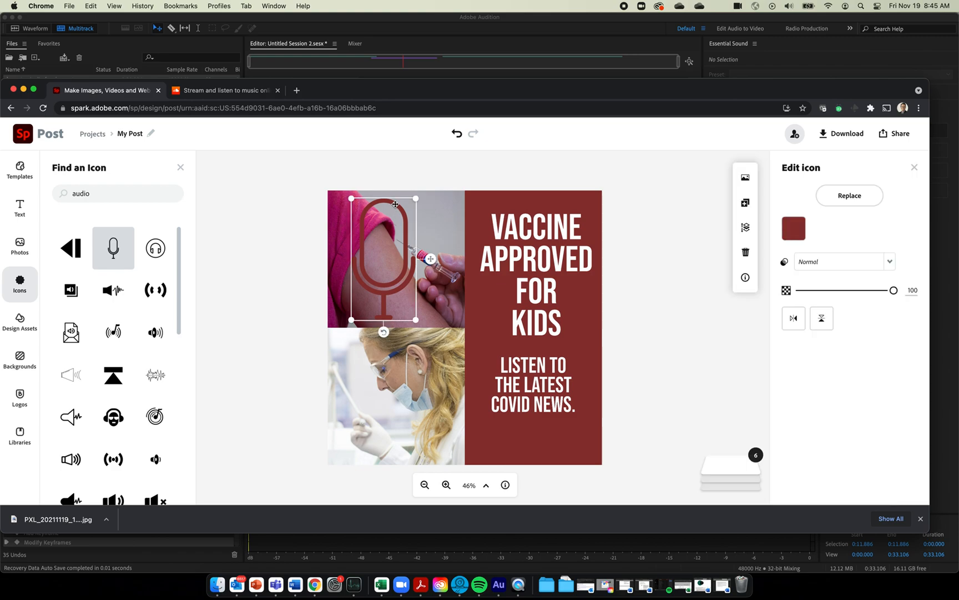
left_click_drag(394, 210, 605, 366)
left_click(784, 236)
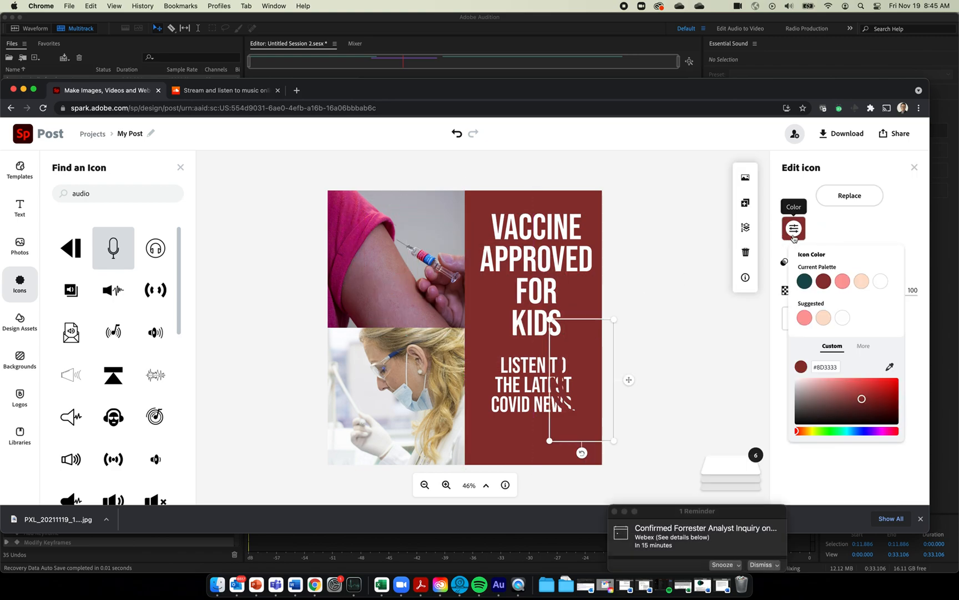
left_click(880, 282)
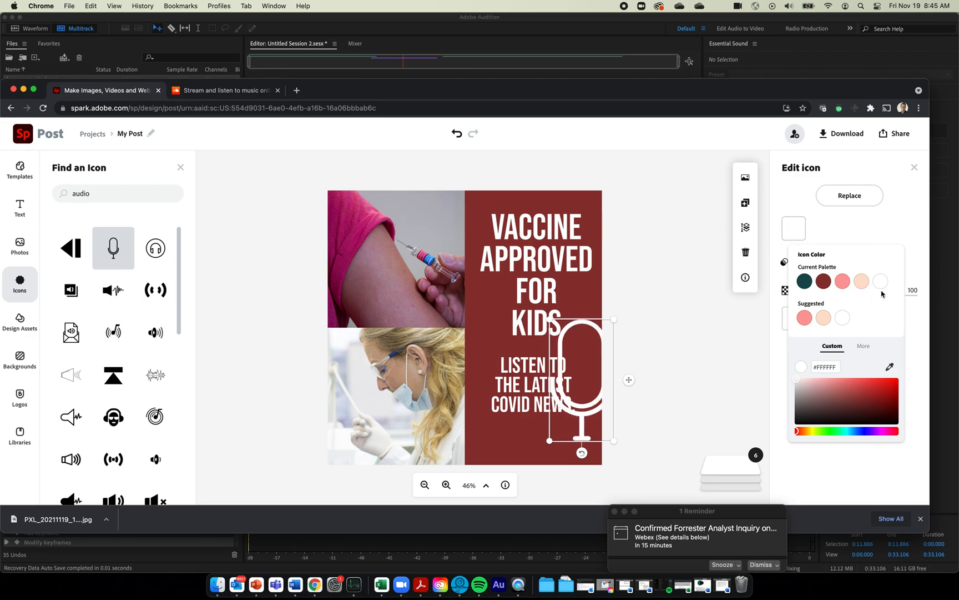
left_click(876, 231)
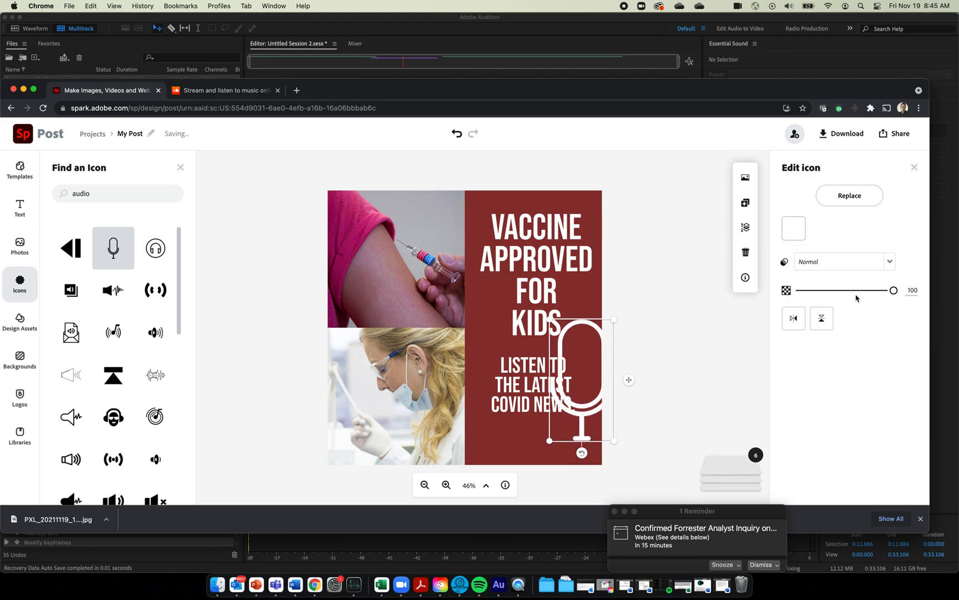
left_click_drag(891, 293, 809, 295)
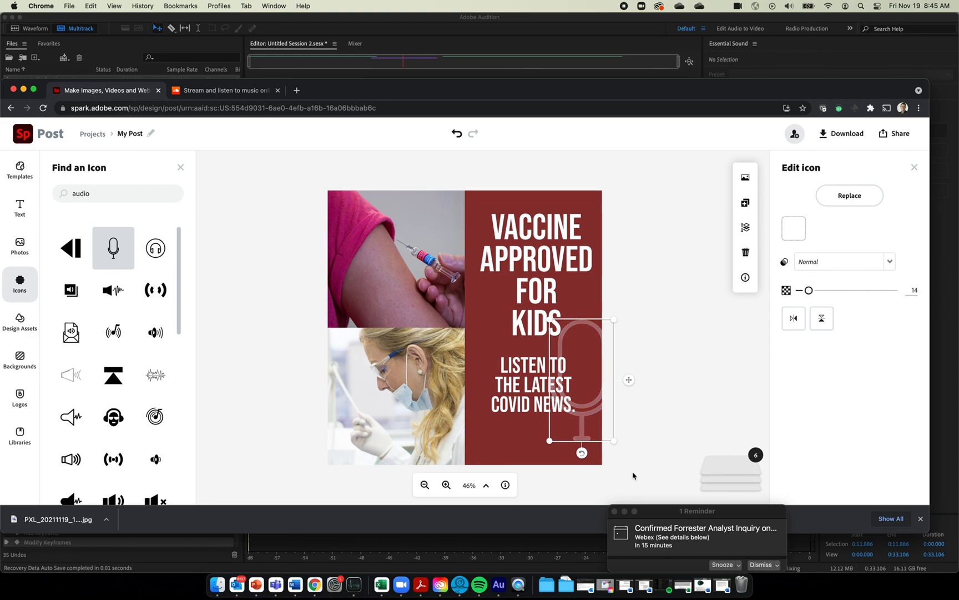
mouse_move(615, 443)
left_mouse_down()
mouse_move(632, 452)
mouse_move(622, 457)
left_mouse_up()
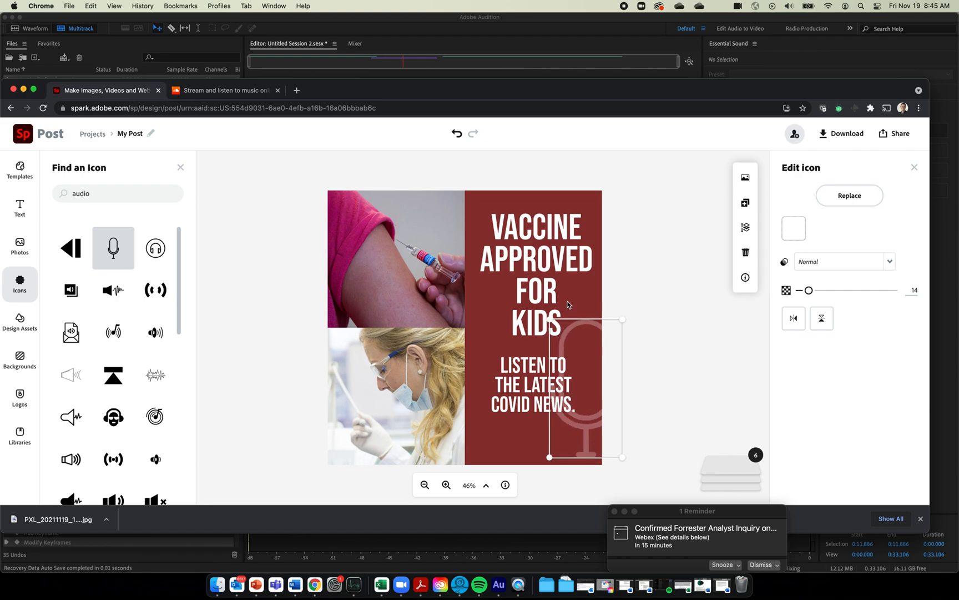
mouse_move(588, 323)
left_mouse_down()
mouse_move(586, 346)
mouse_move(581, 327)
left_mouse_up()
left_click(672, 351)
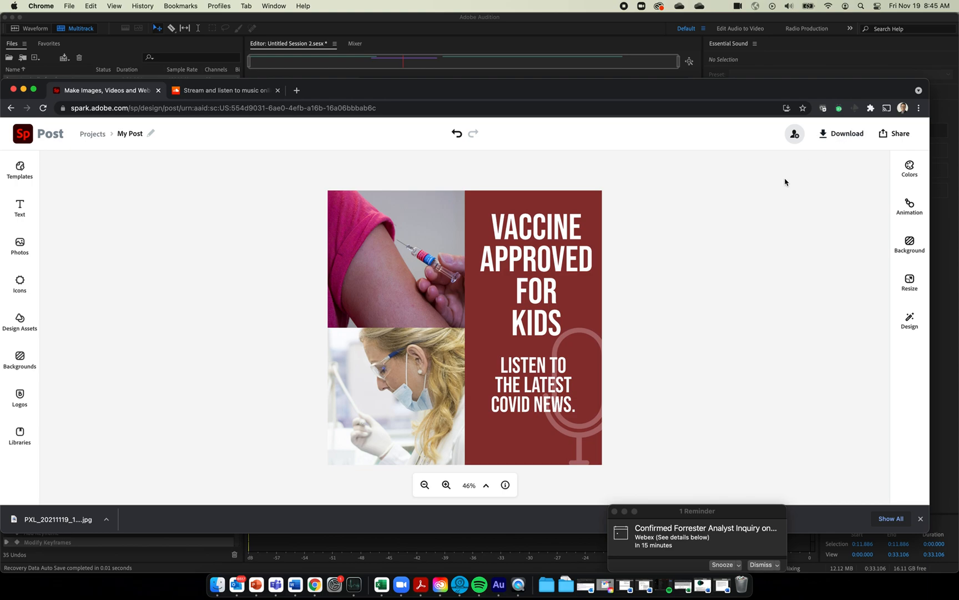
Download the finished poster as a PNG
left_click(843, 133)
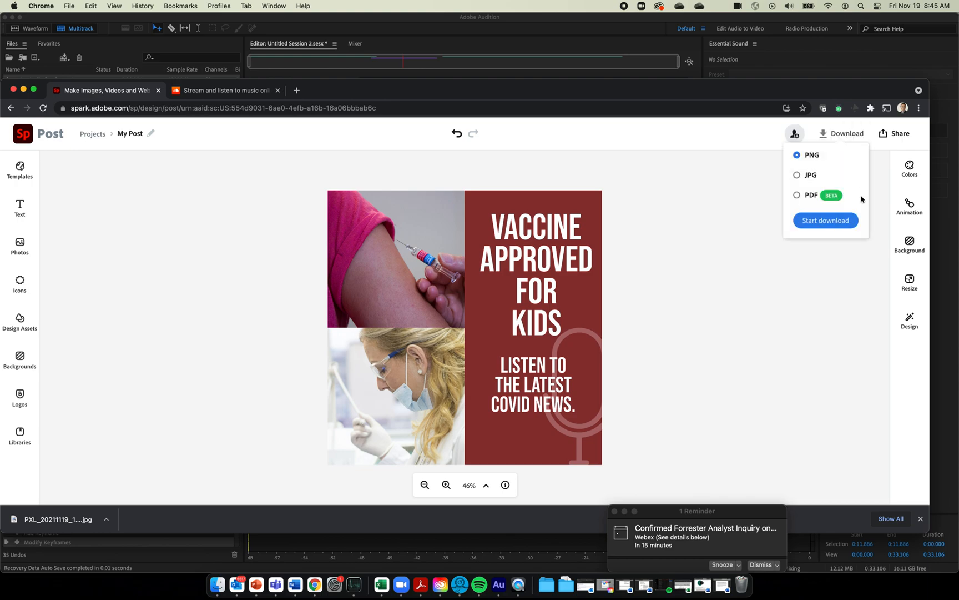
left_click(848, 225)
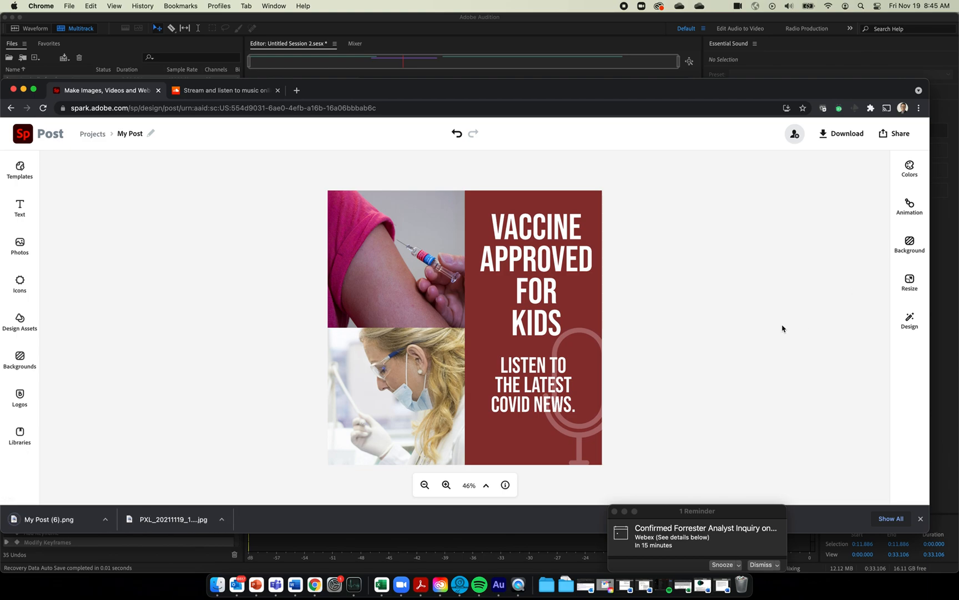
left_click(233, 94)
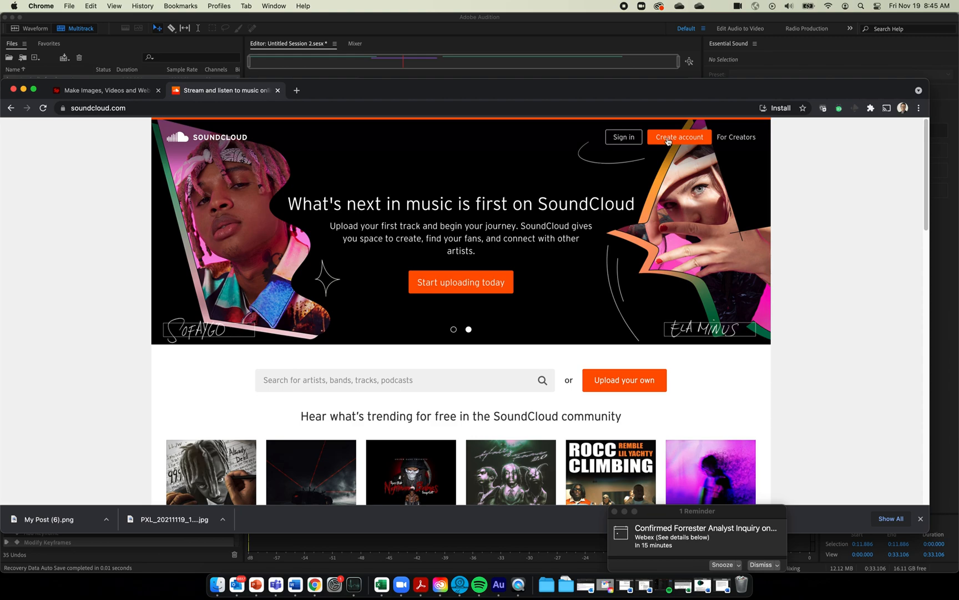
Sign in to SoundCloud with Google, go to Upload, dismiss Pro Unlimited, and open the file chooser
left_click(624, 136)
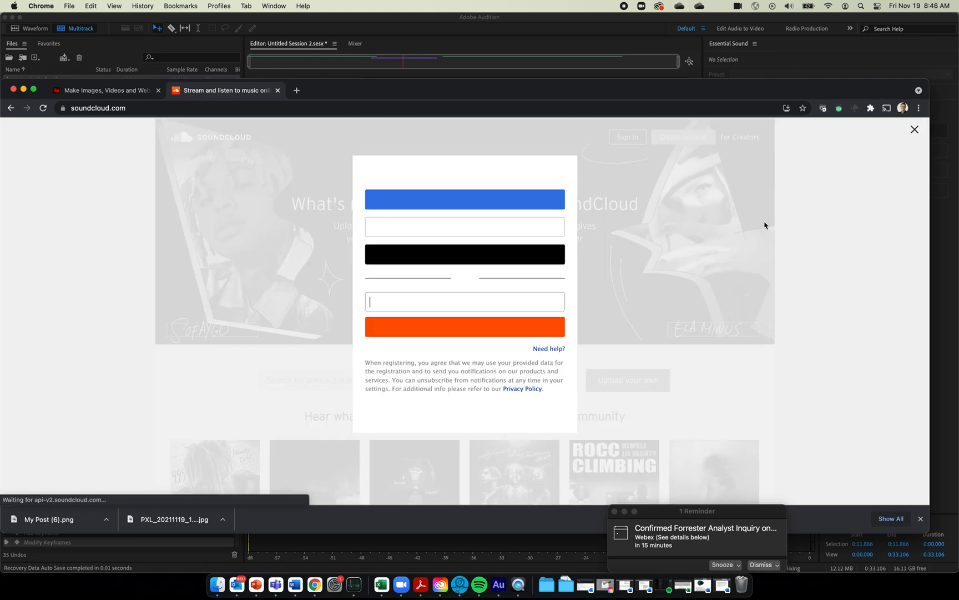
left_click(490, 225)
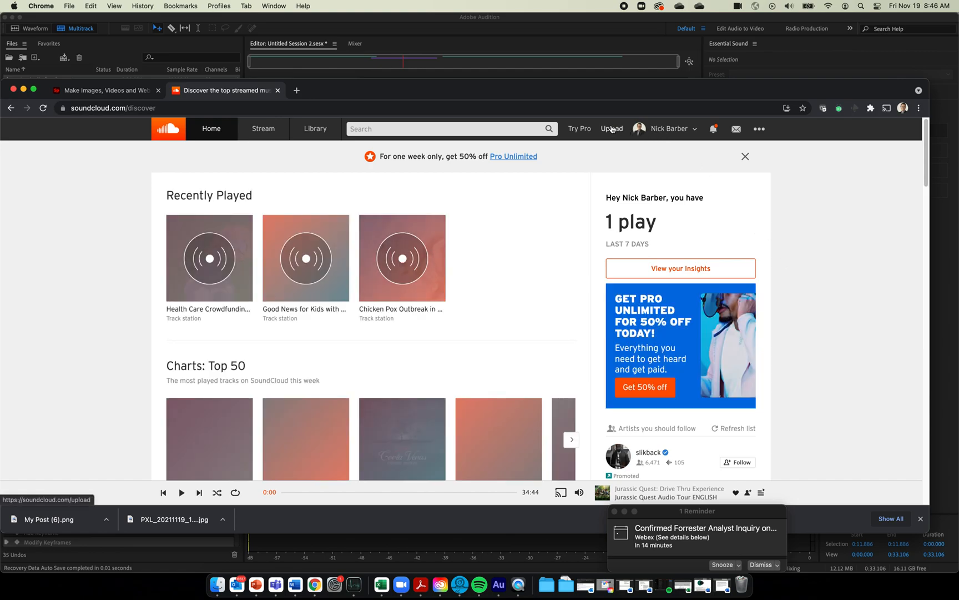
left_click(612, 130)
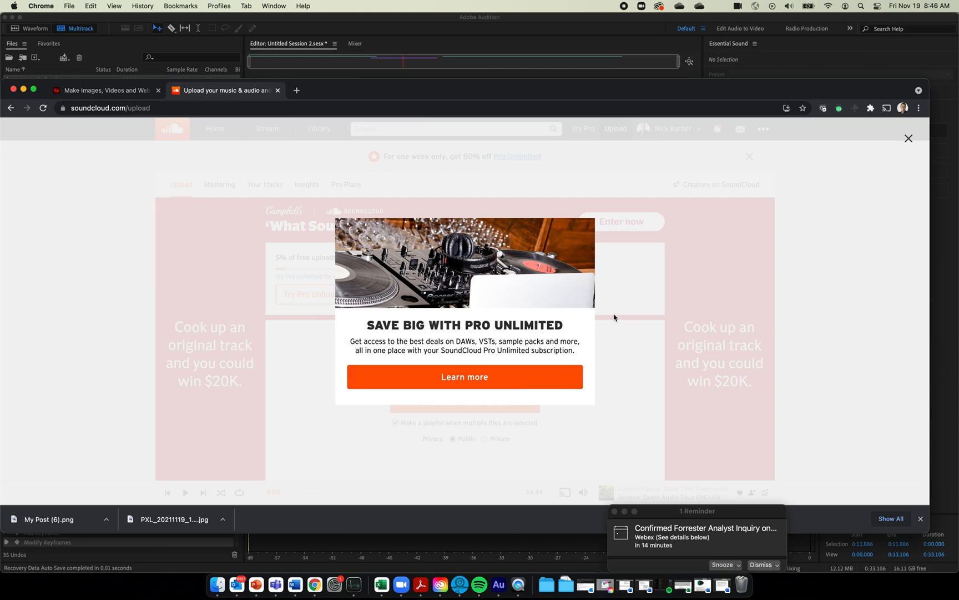
left_click(626, 425)
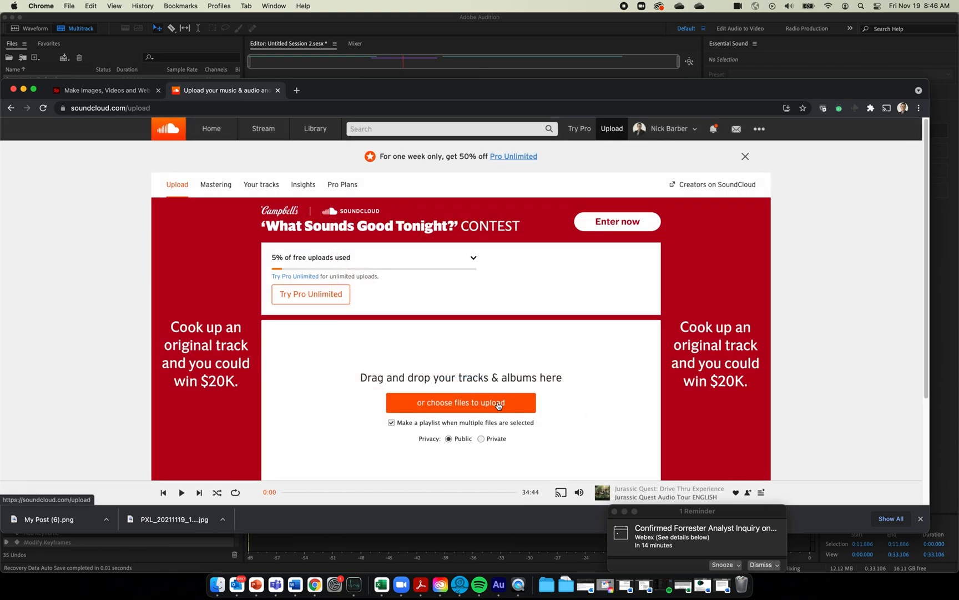
left_click(499, 406)
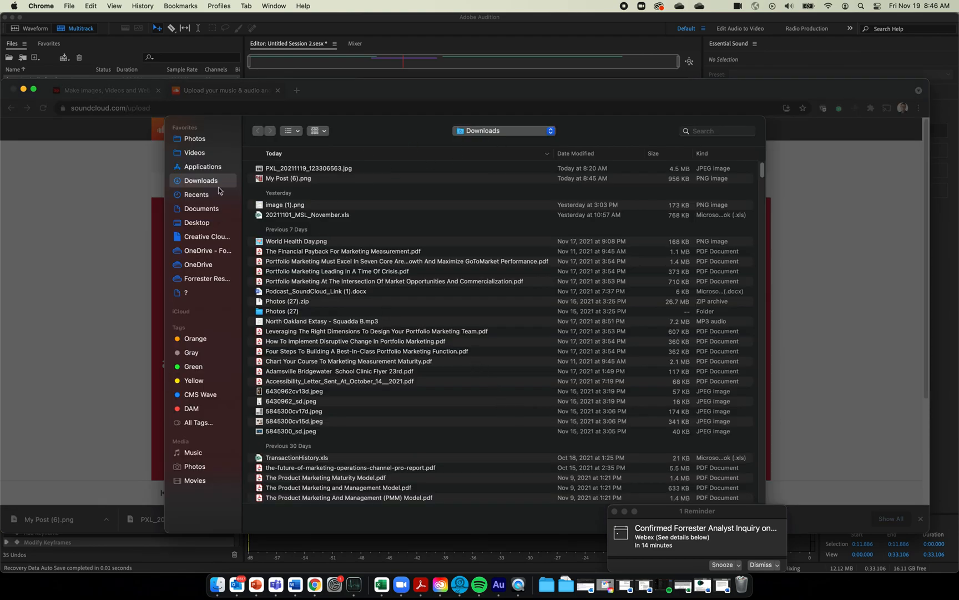
Upload test file for demo.wav from the Desktop
left_click(205, 223)
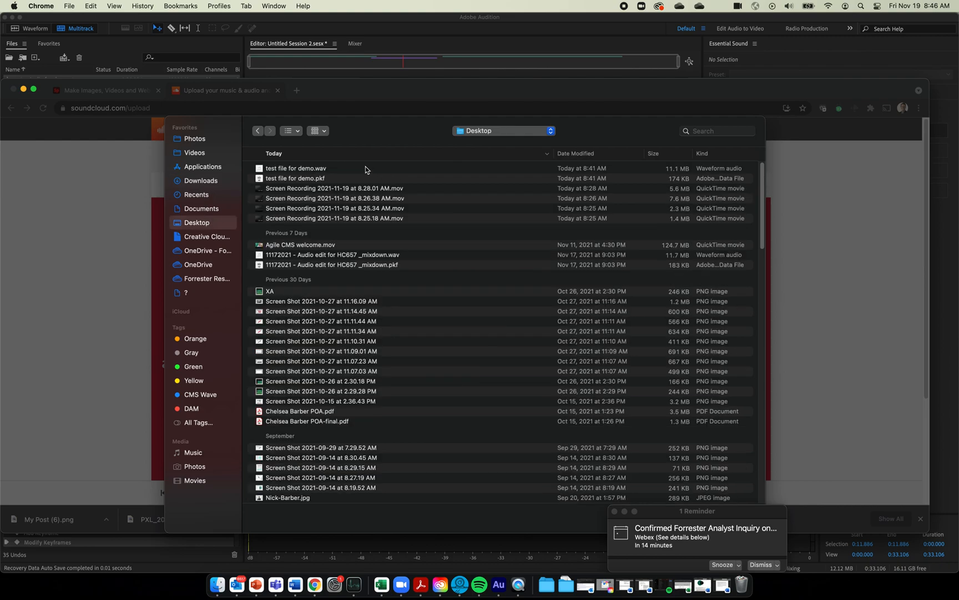
left_click(307, 169)
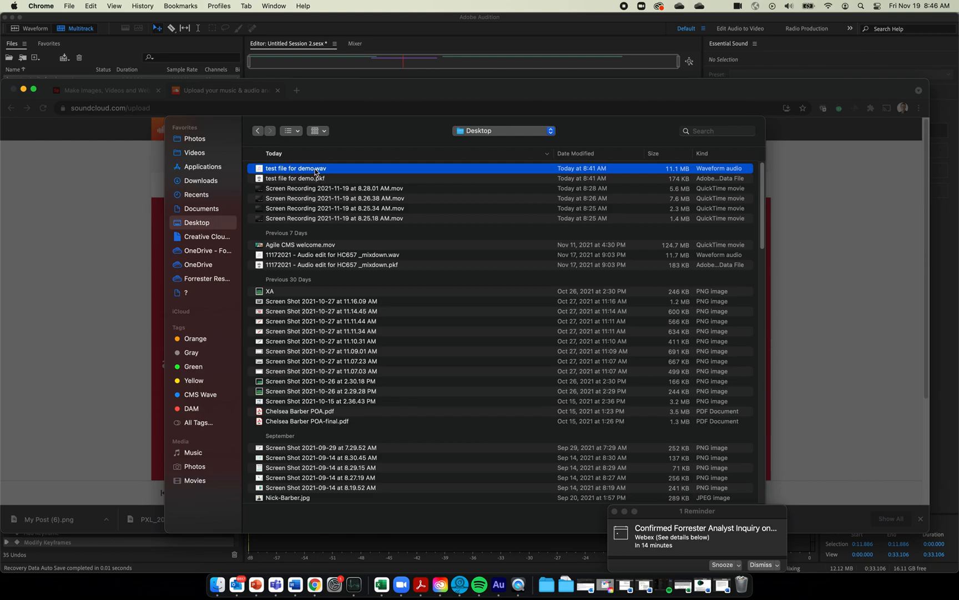
double_click(314, 169)
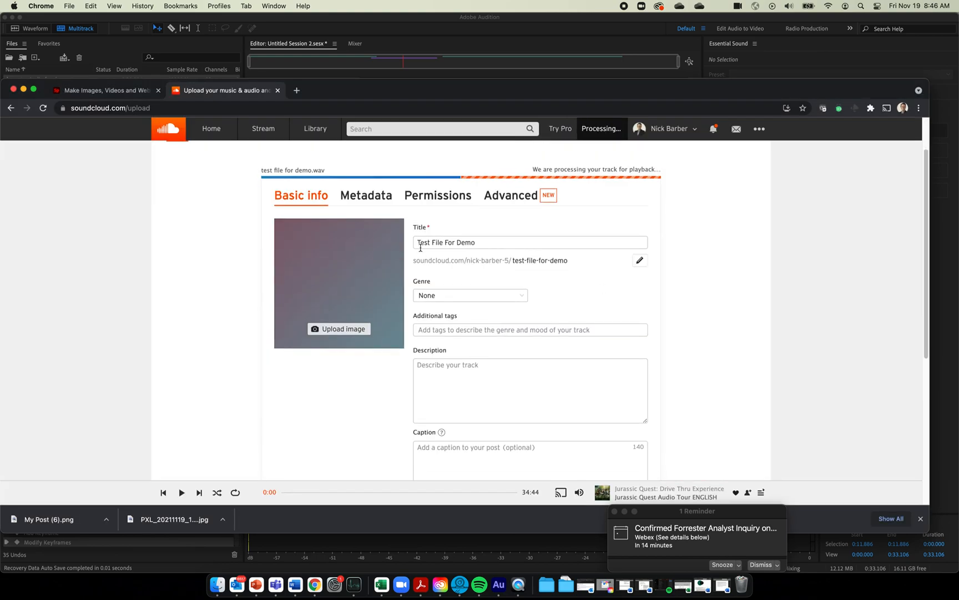
Check the track title 'Test File For Demo' and begin adding a cover image
triple_click(464, 236)
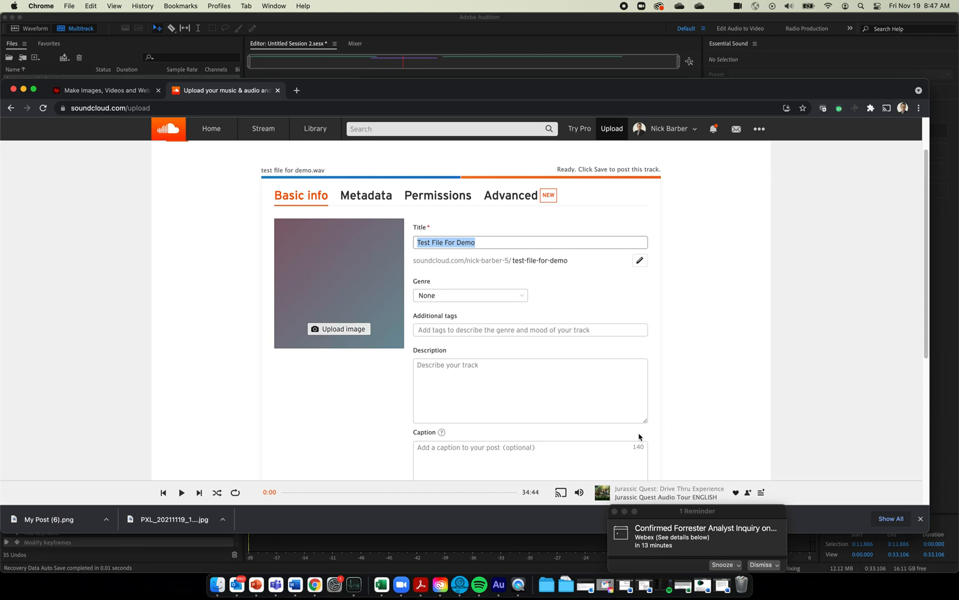
left_click(340, 327)
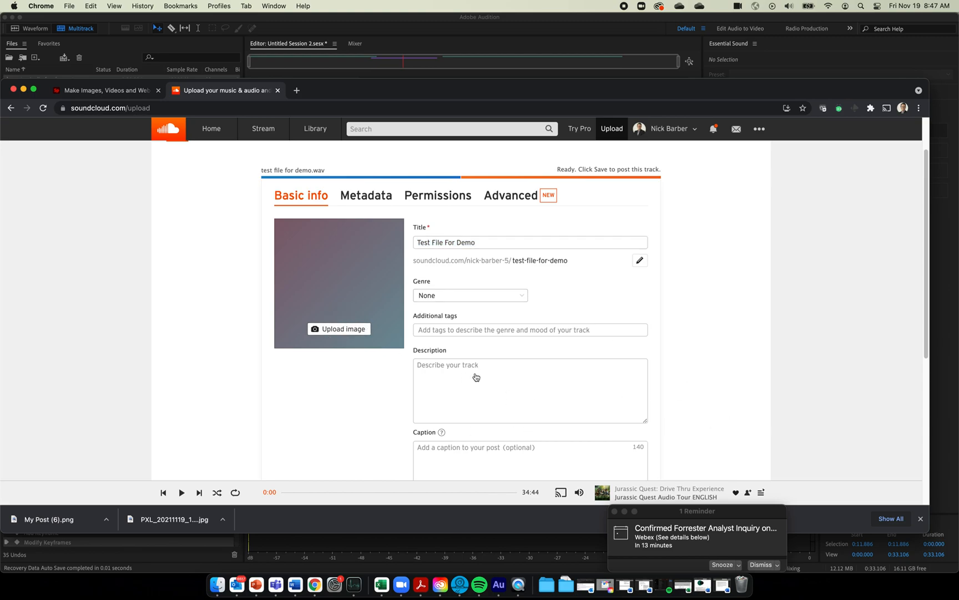
Use My Post (6).png from Downloads as the track's cover art
left_click(340, 333)
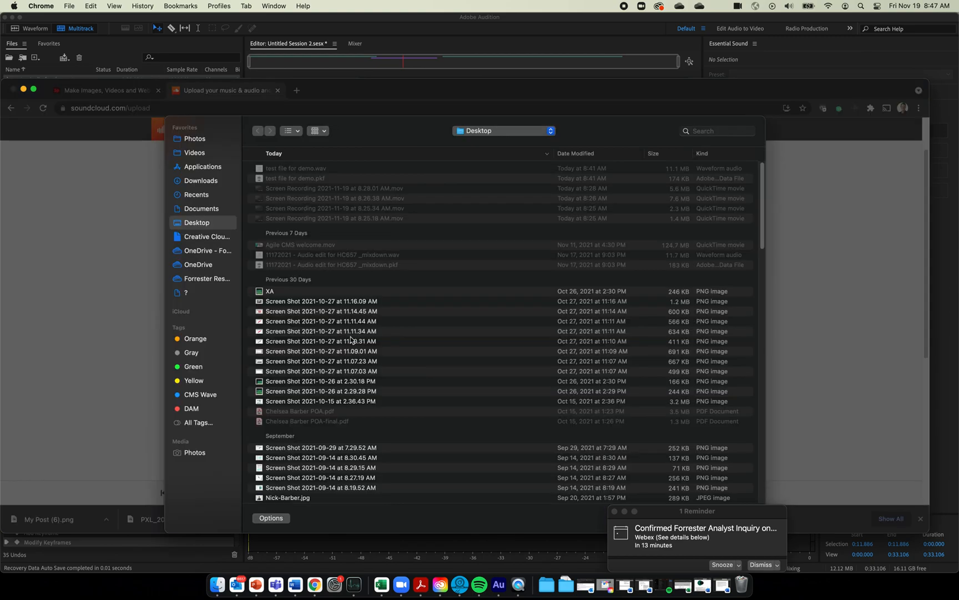
left_click(179, 183)
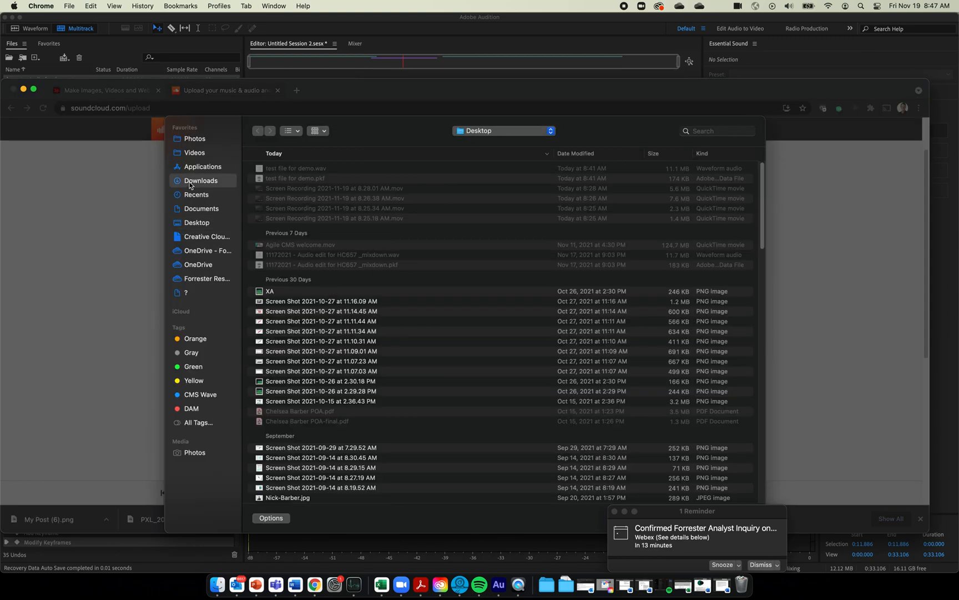
double_click(303, 178)
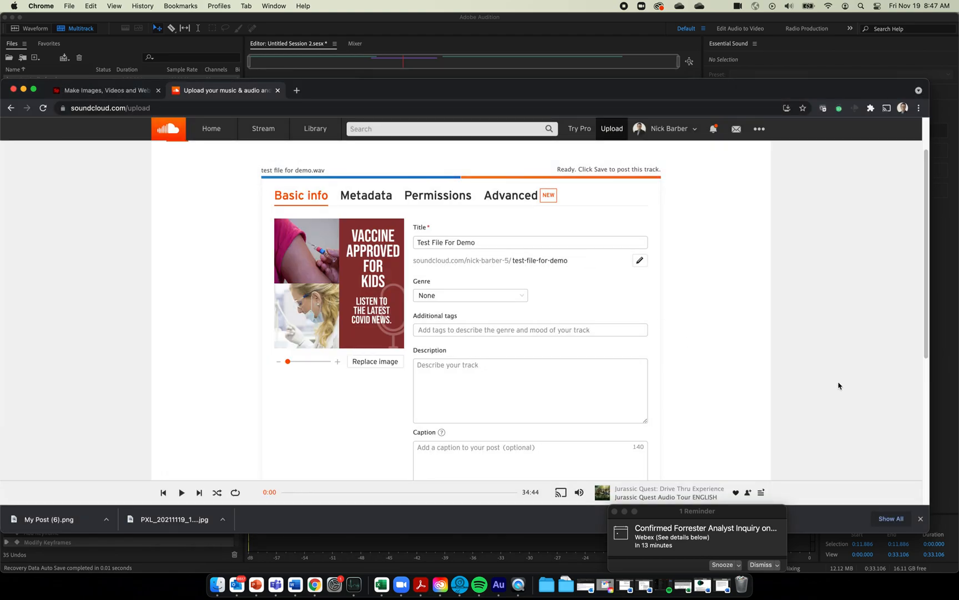
scroll(778, 393, "down", 5)
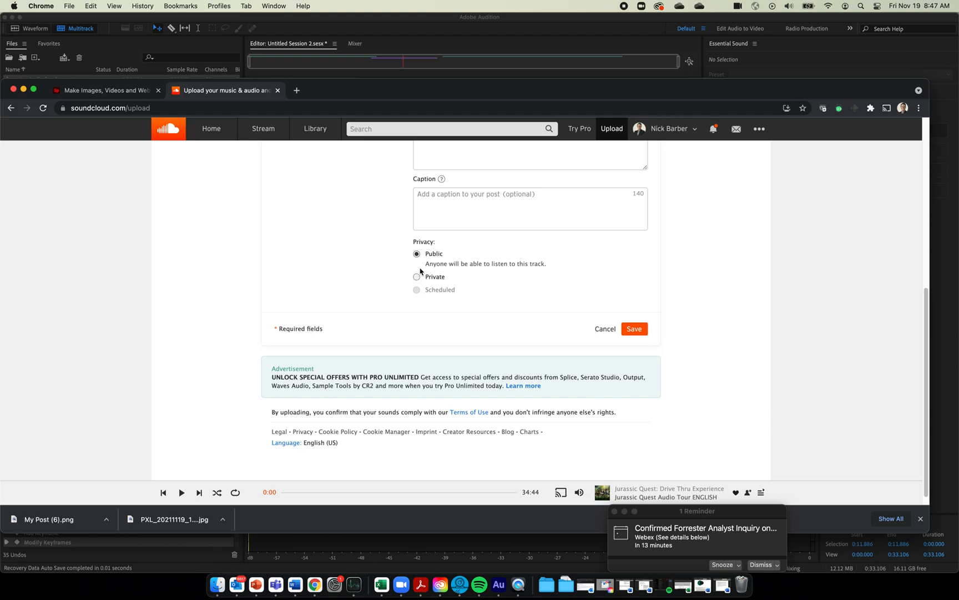
Set the track to Private and save it
left_click(417, 276)
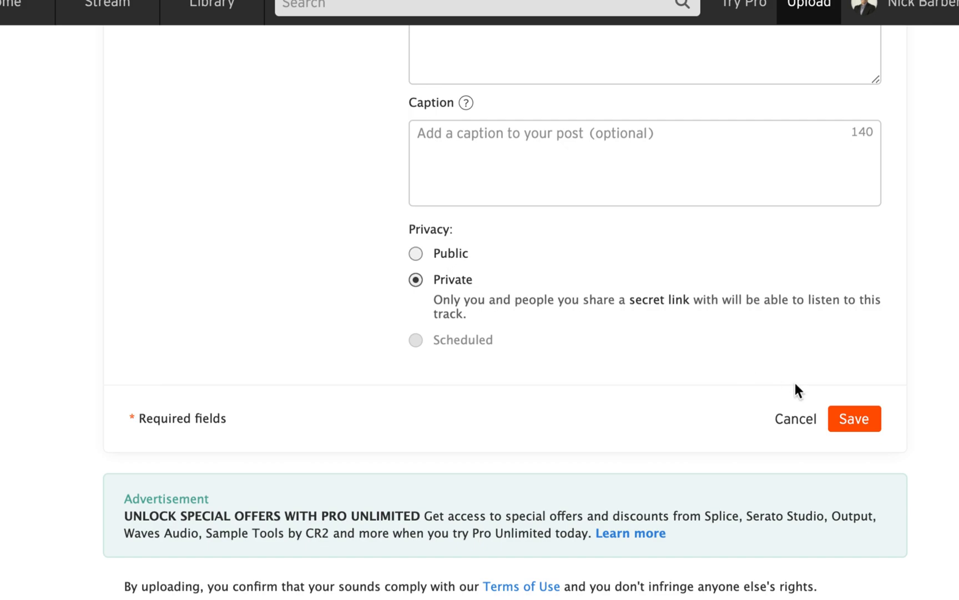
left_click(876, 430)
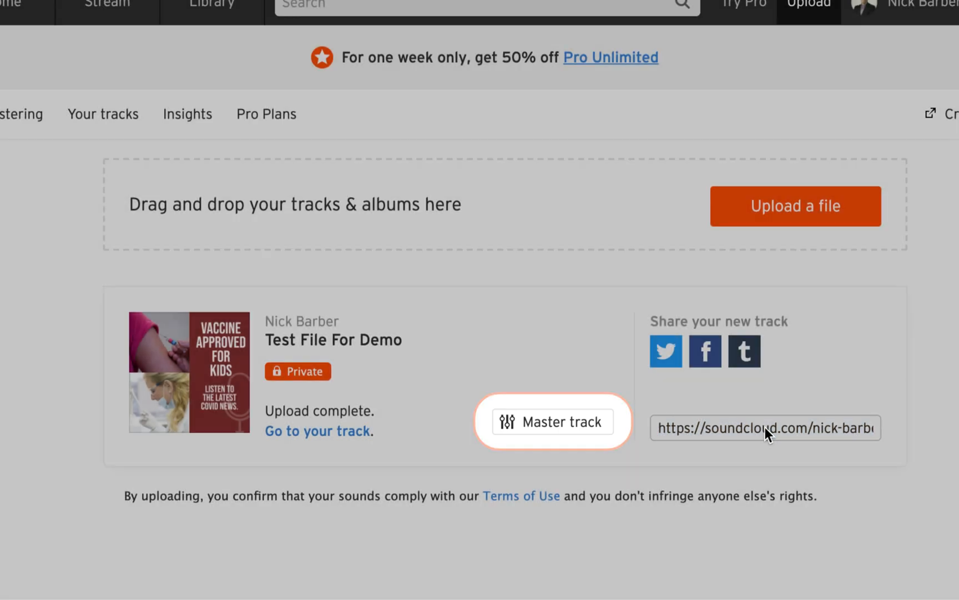
Copy the new track's share link and paste it into the address bar to open its page
left_click(765, 427)
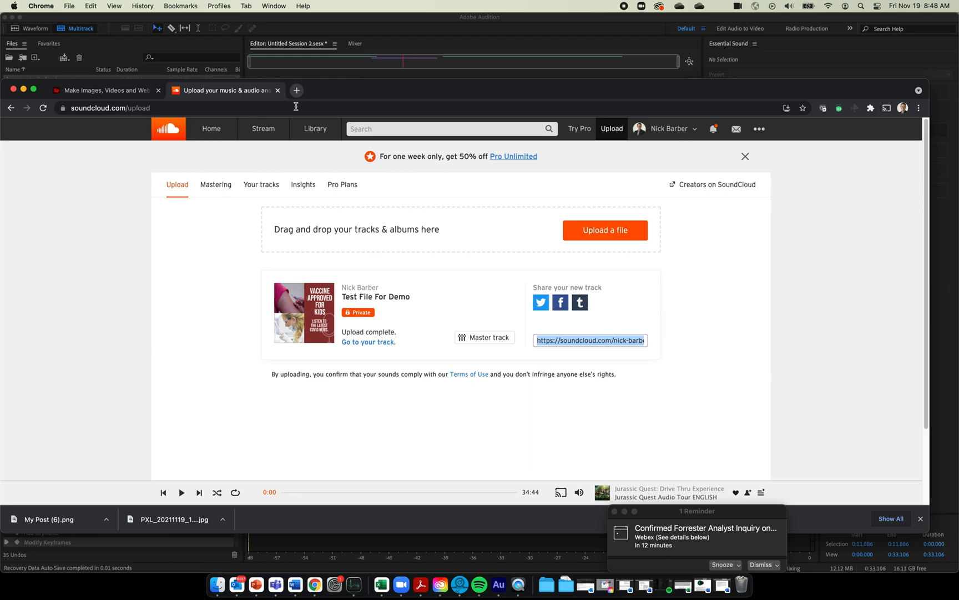
left_click(296, 108)
double_click(296, 108)
left_click(295, 108)
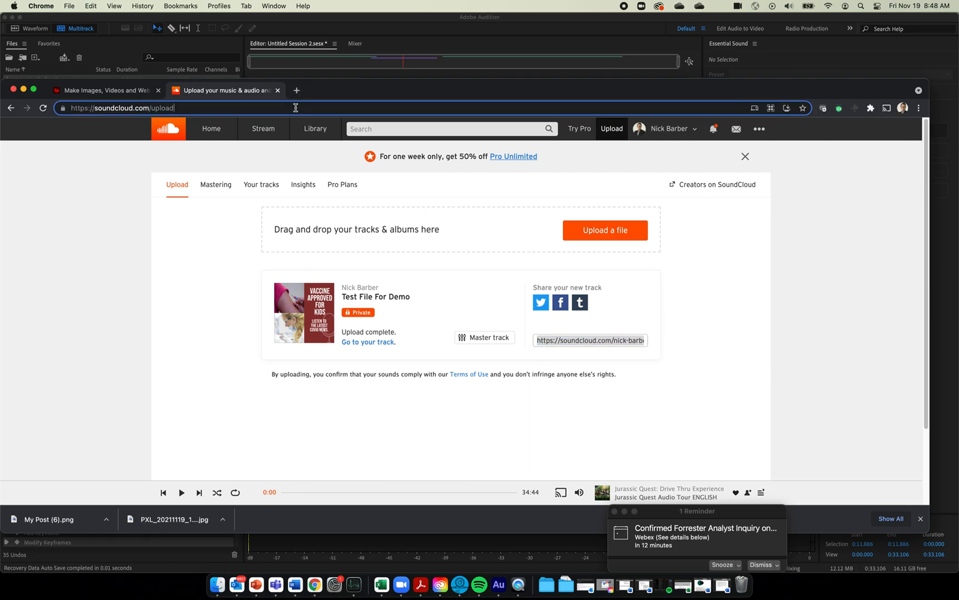
key("super+a")
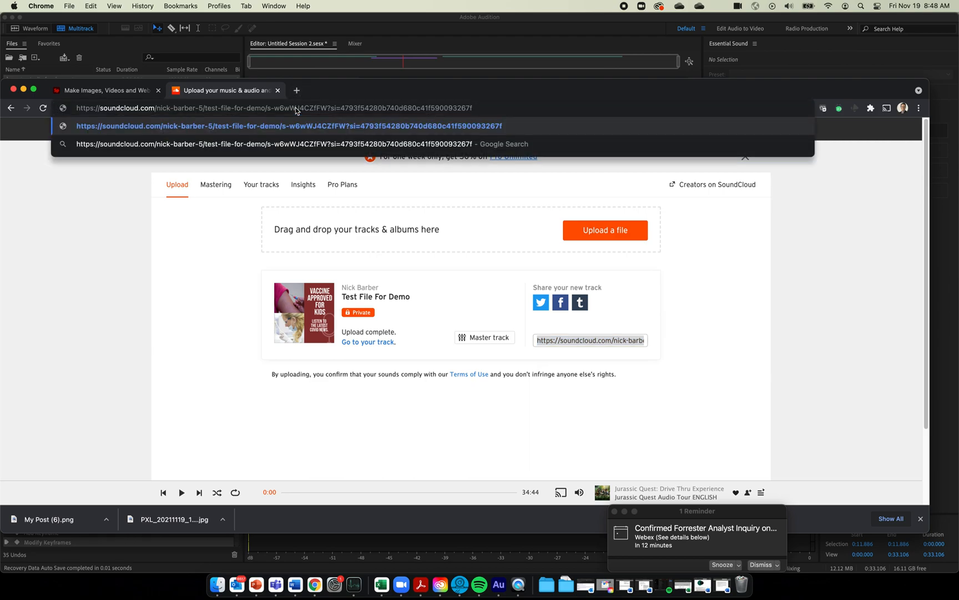
key("Return")
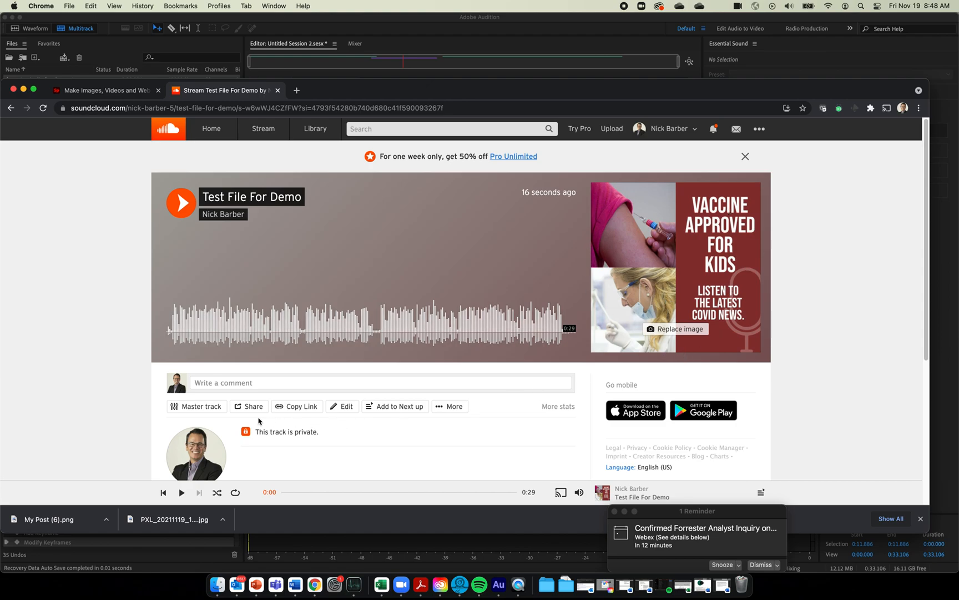
Show the track's Embed code, compare the classic player, and settle on the visual player
left_click(253, 408)
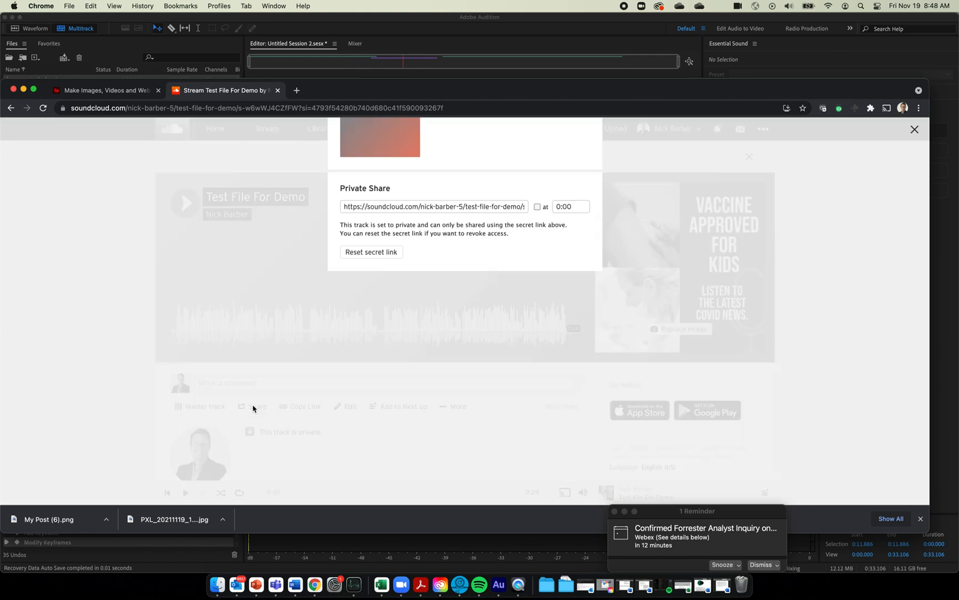
left_click(403, 173)
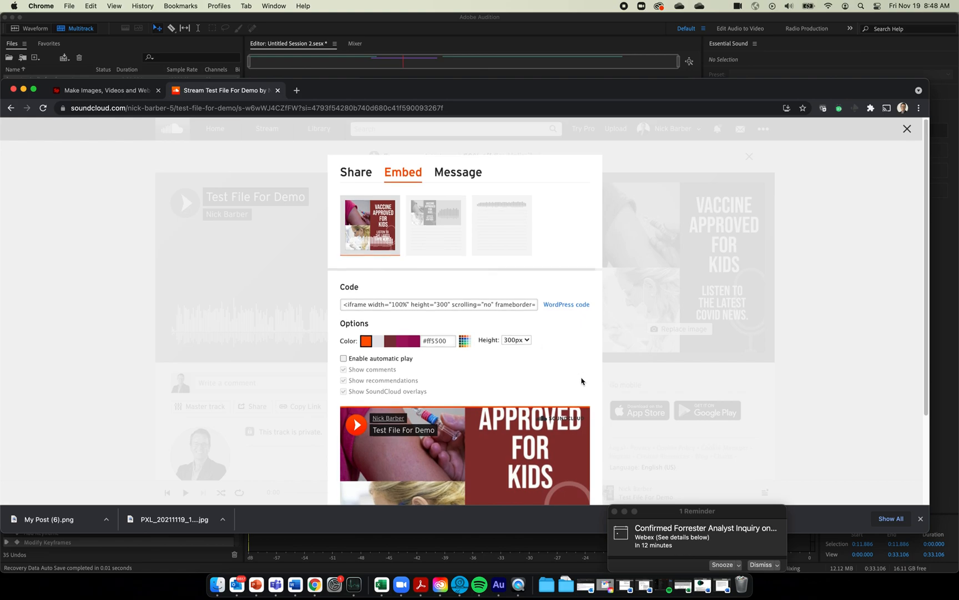
scroll(581, 381, "down", 3)
left_click(453, 214)
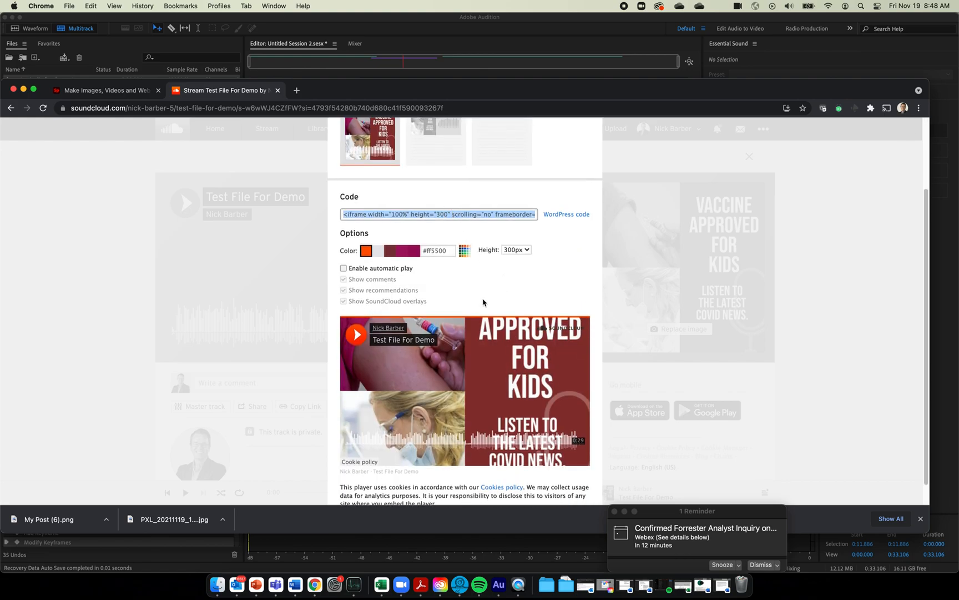
scroll(483, 302, "down", 1)
scroll(442, 232, "up", 4)
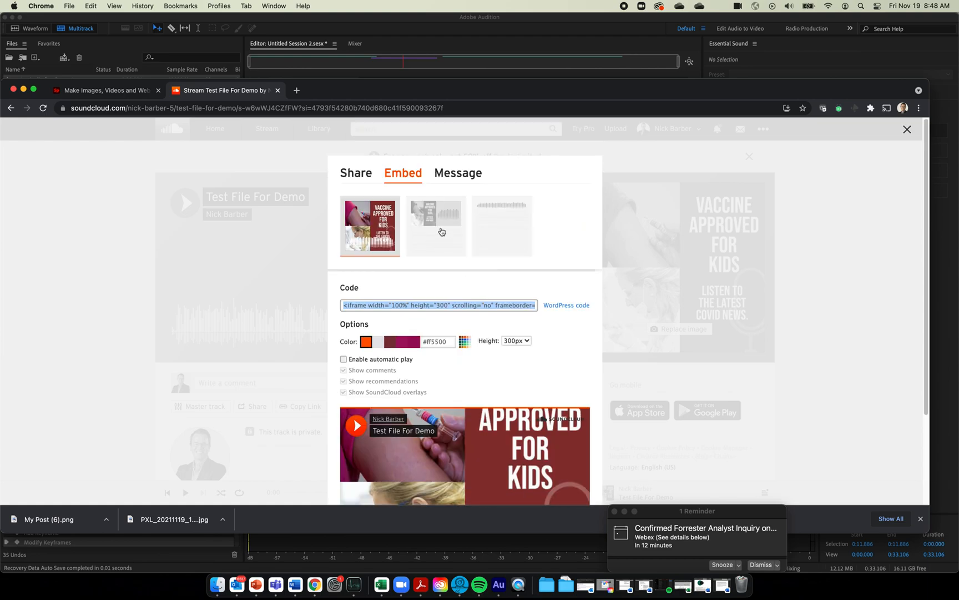
left_click(442, 231)
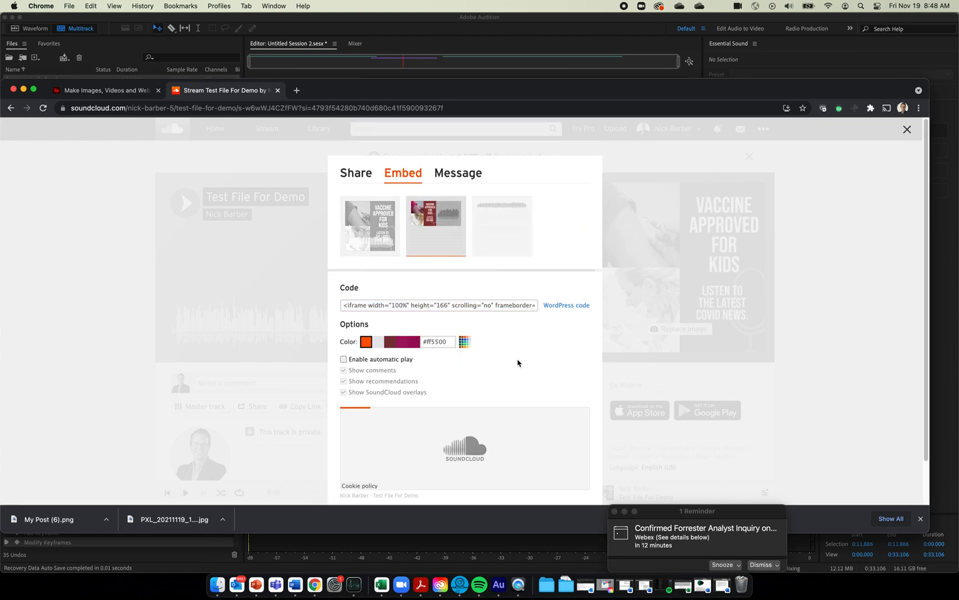
mouse_move(503, 220)
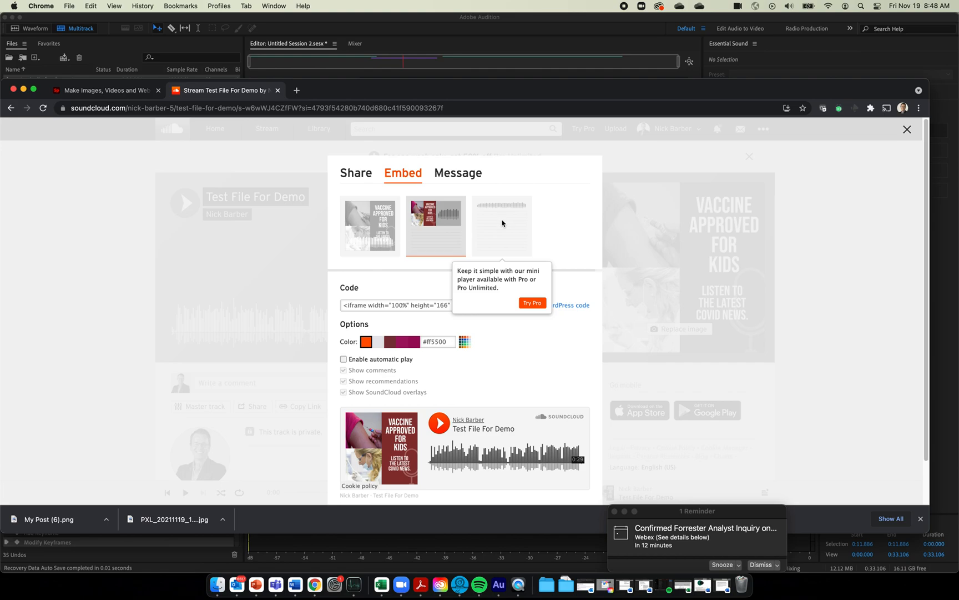
left_click(374, 218)
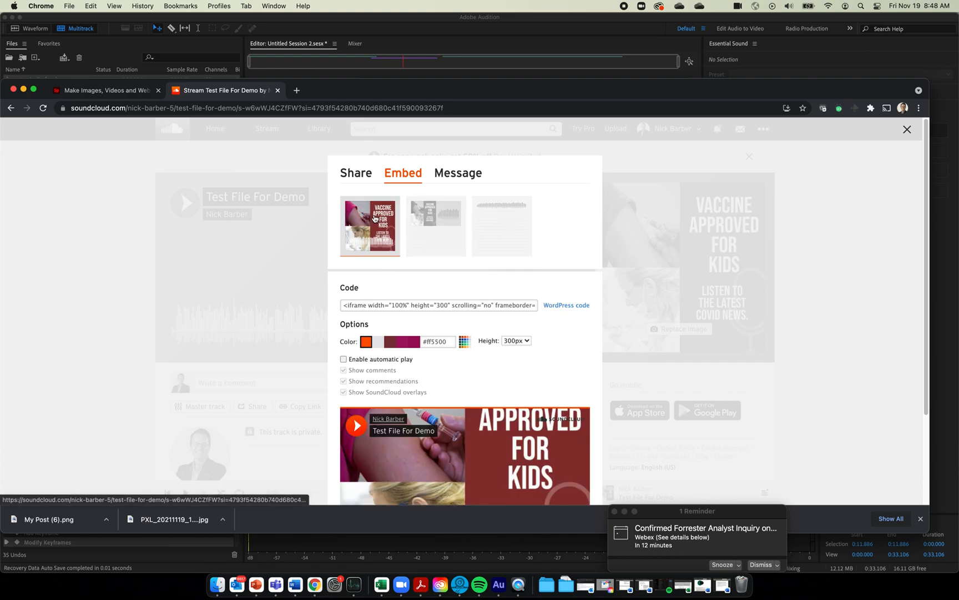
scroll(544, 326, "down", 2)
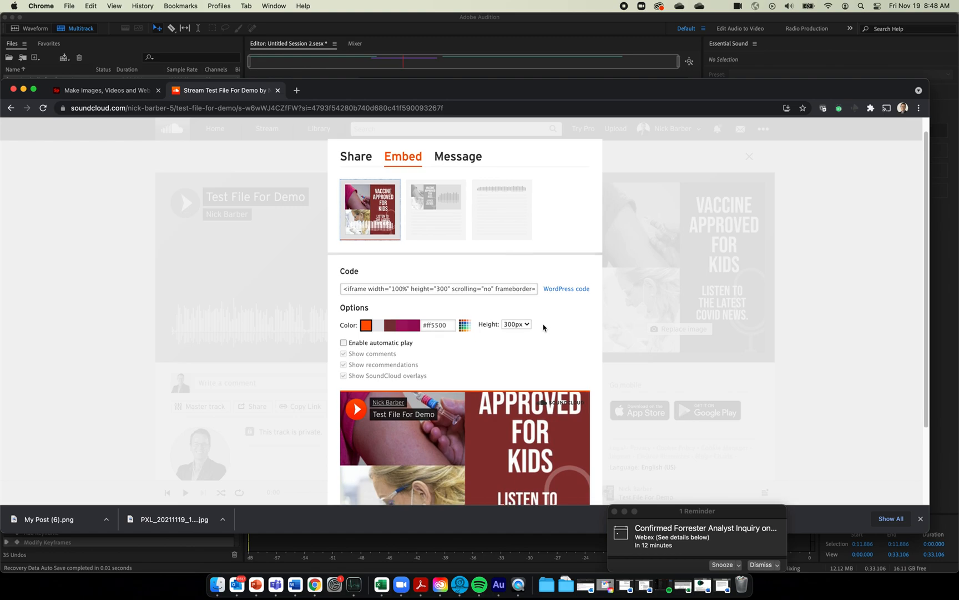